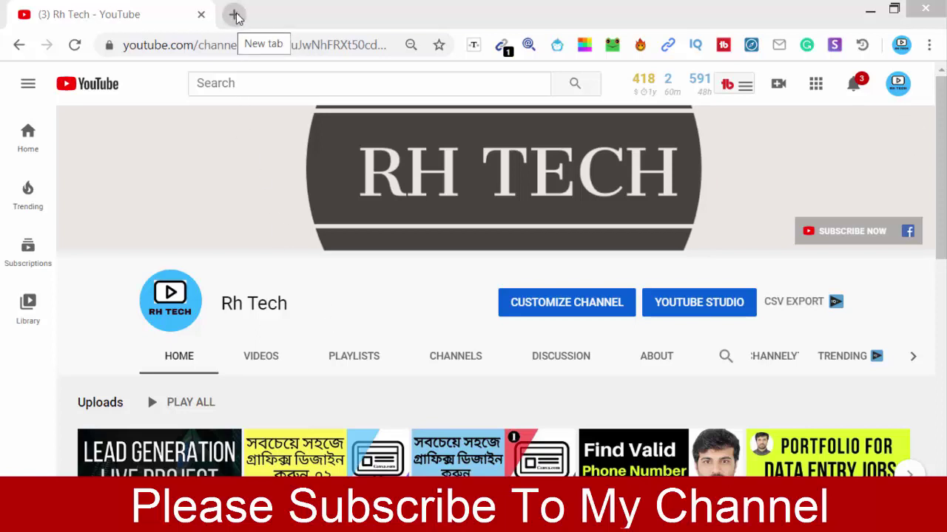
Step: Open fiverr.com in a new browser tab
click(234, 15)
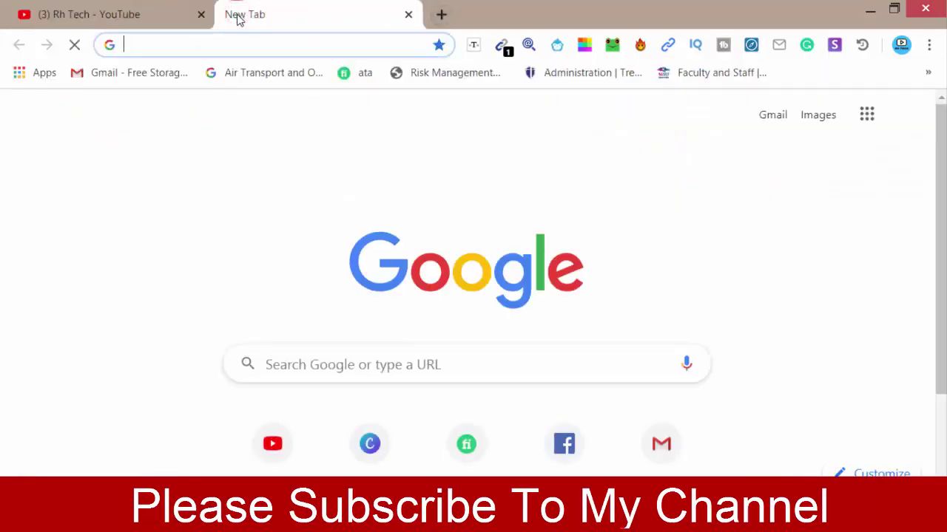
text(f)
key(Return)
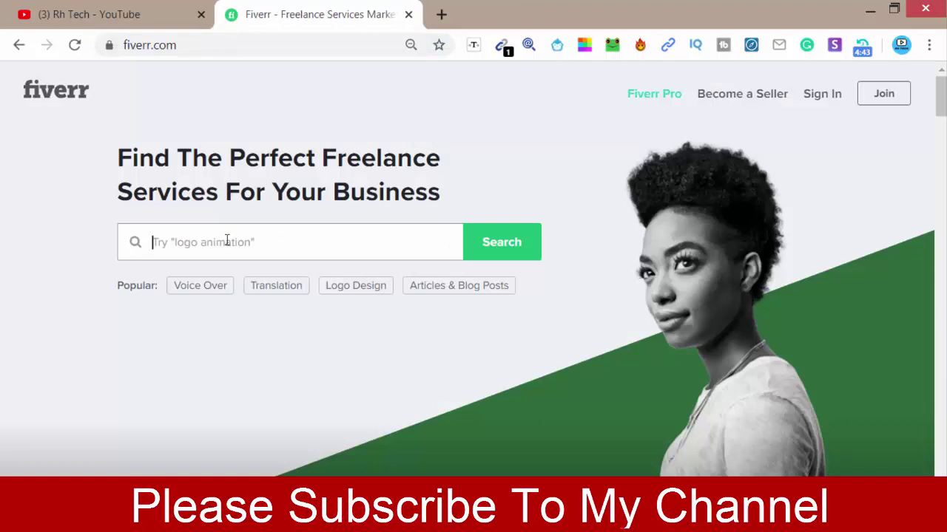
Step: Search Fiverr for 'web design' and scroll through the 6,835 gig results
text(web)
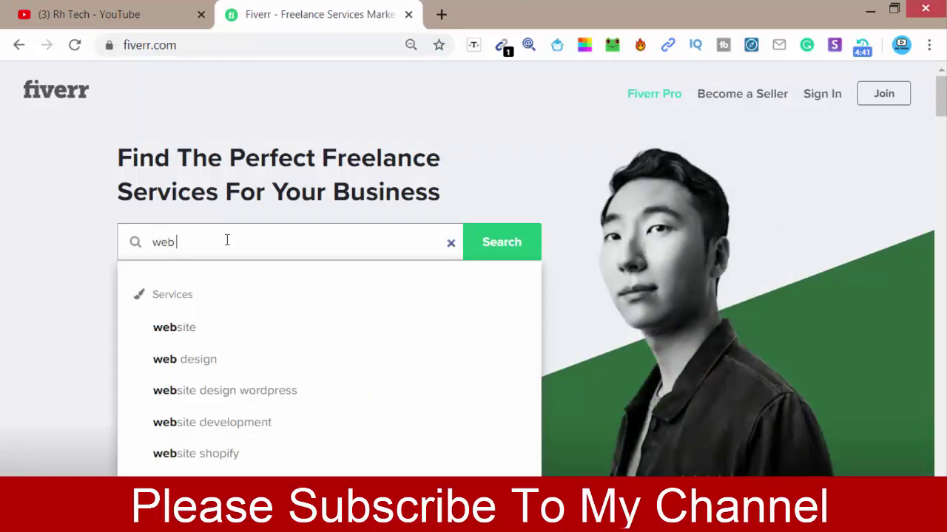
text( desi)
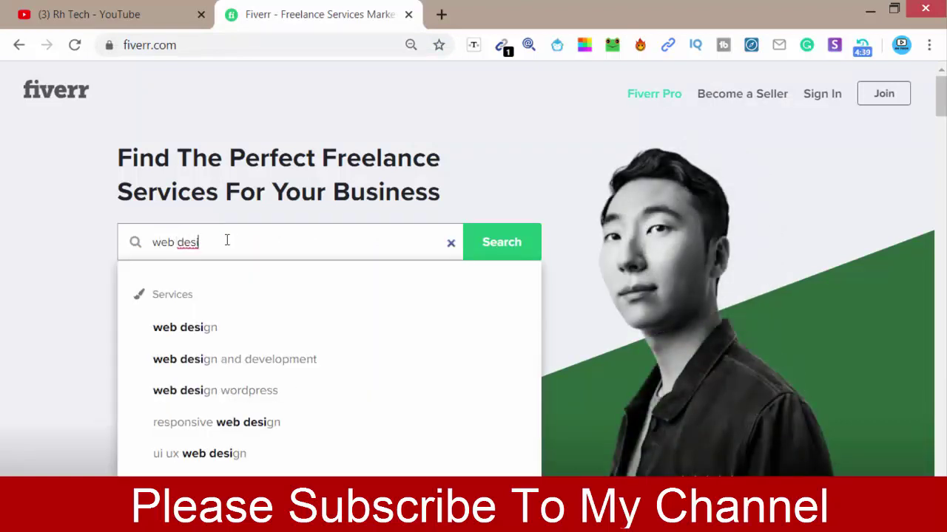
key(Down)
key(Return)
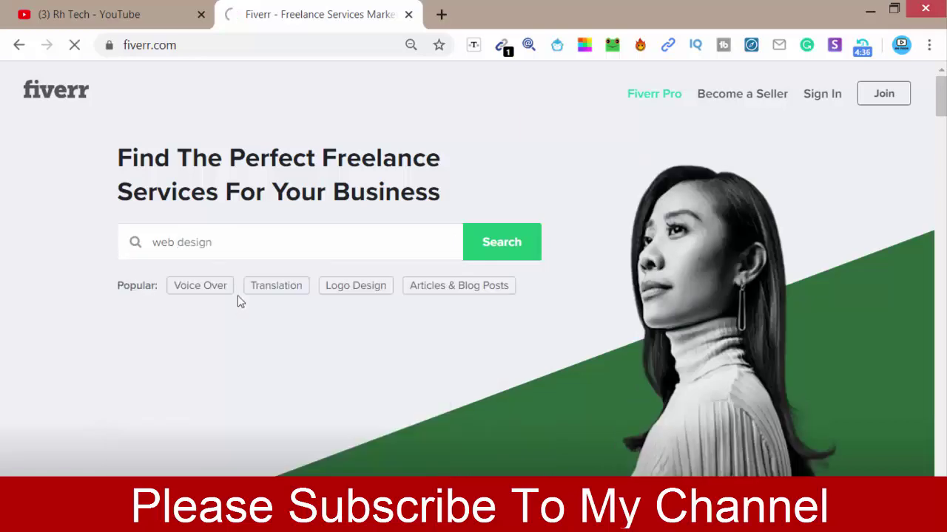
mouse_move(354, 248)
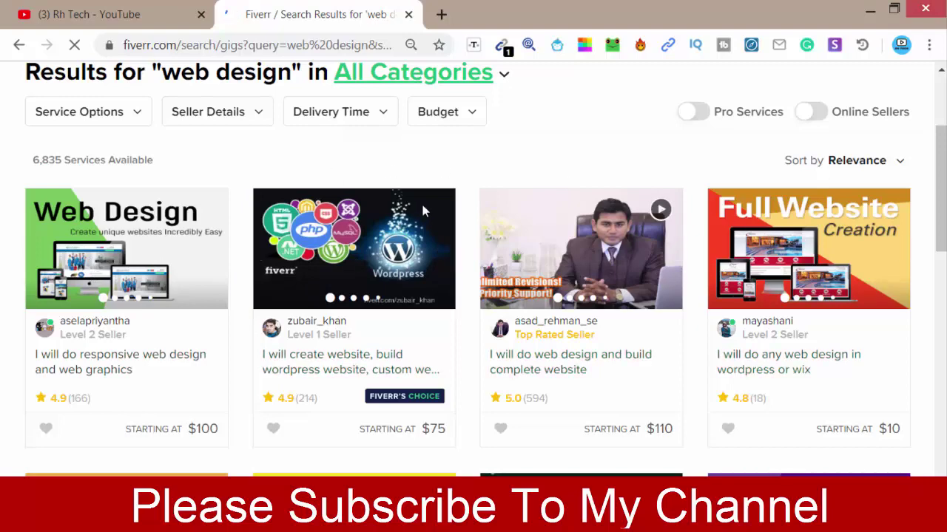
scroll(703, 235, down, 2)
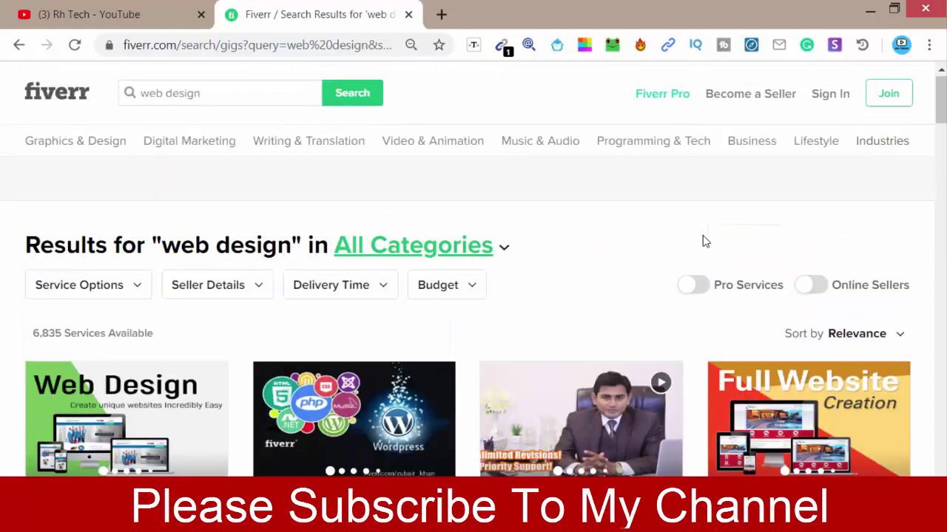
scroll(705, 242, down, 2)
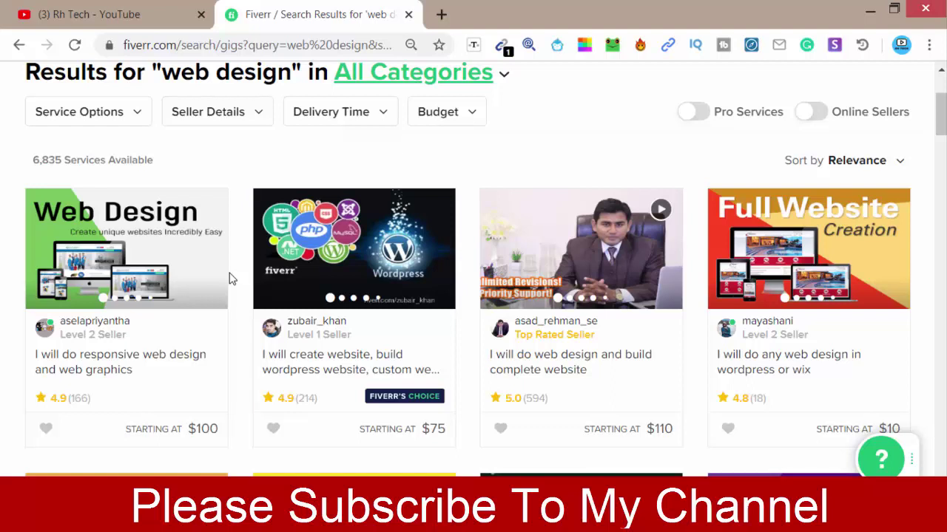
Step: Open canva.com in another tab, glance at the Fiverr results, then return to Canva
click(442, 14)
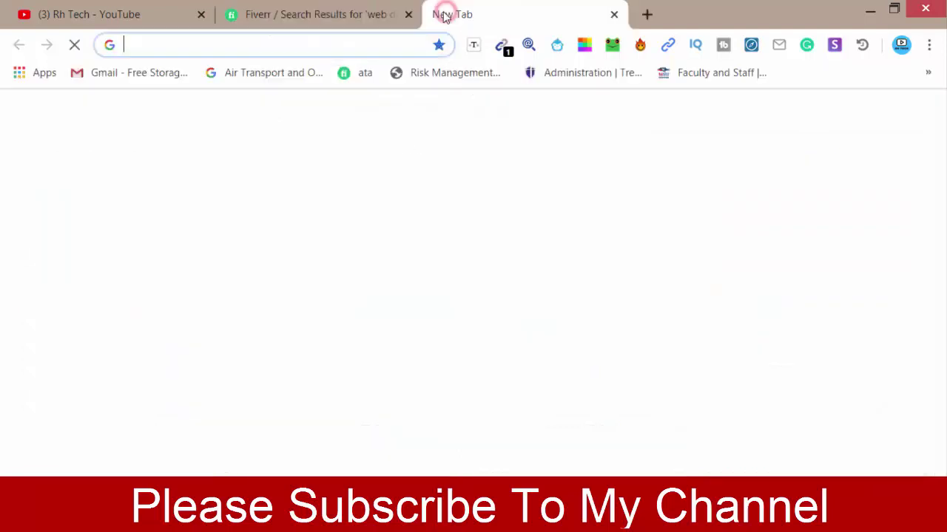
text(canva.com)
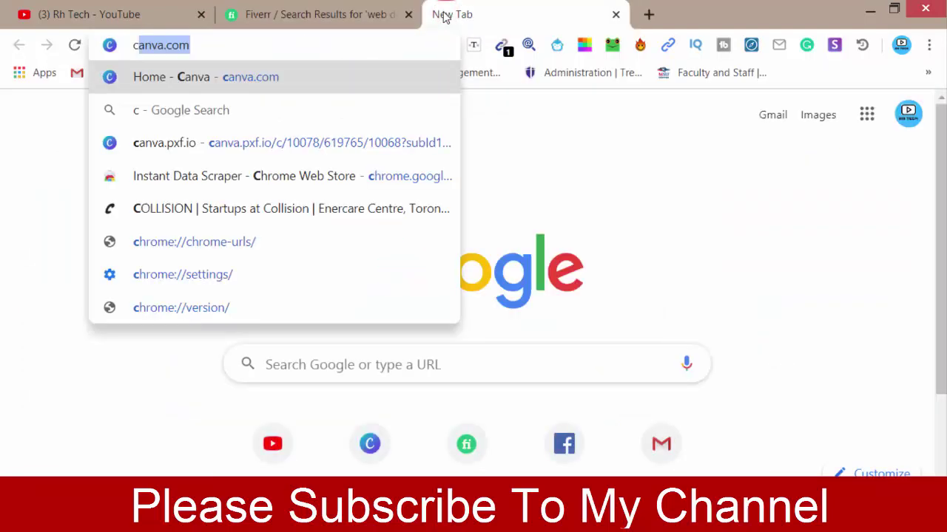
key(Return)
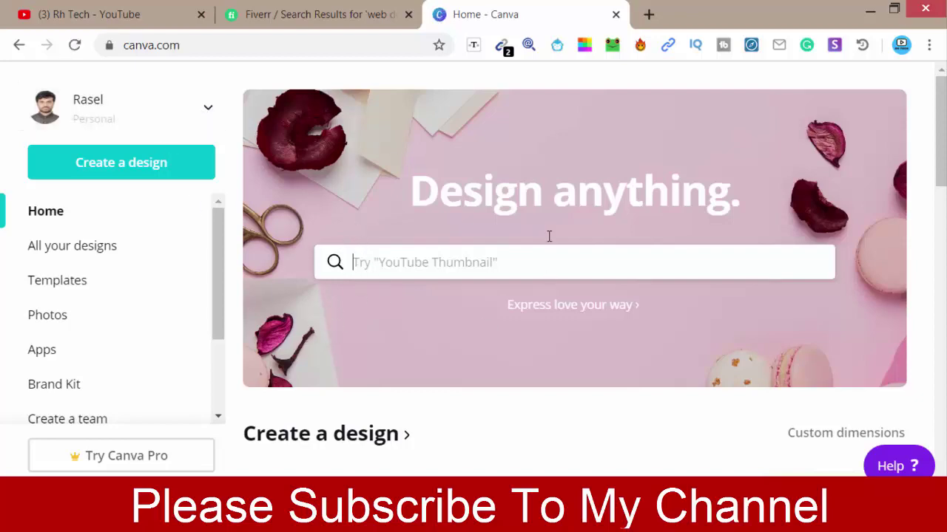
scroll(497, 359, down, 2)
scroll(497, 359, up, 2)
click(311, 16)
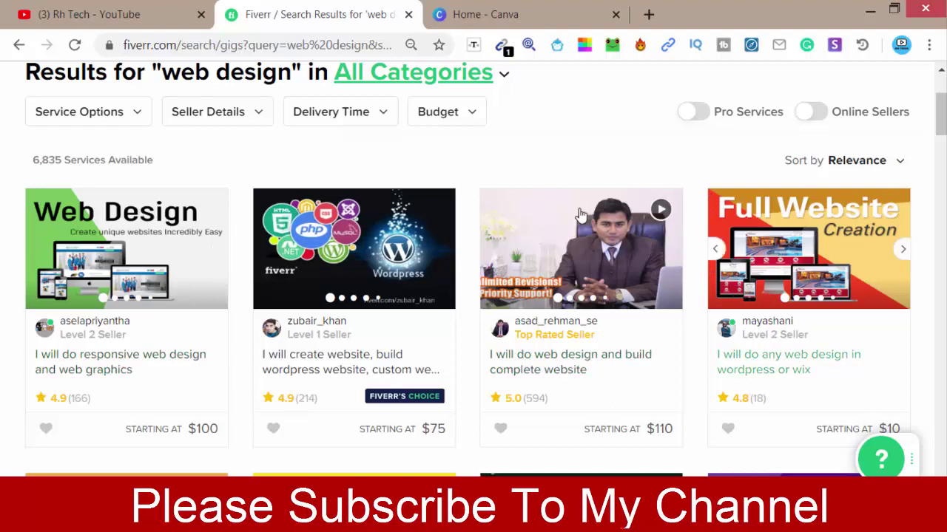
mouse_move(808, 250)
click(529, 13)
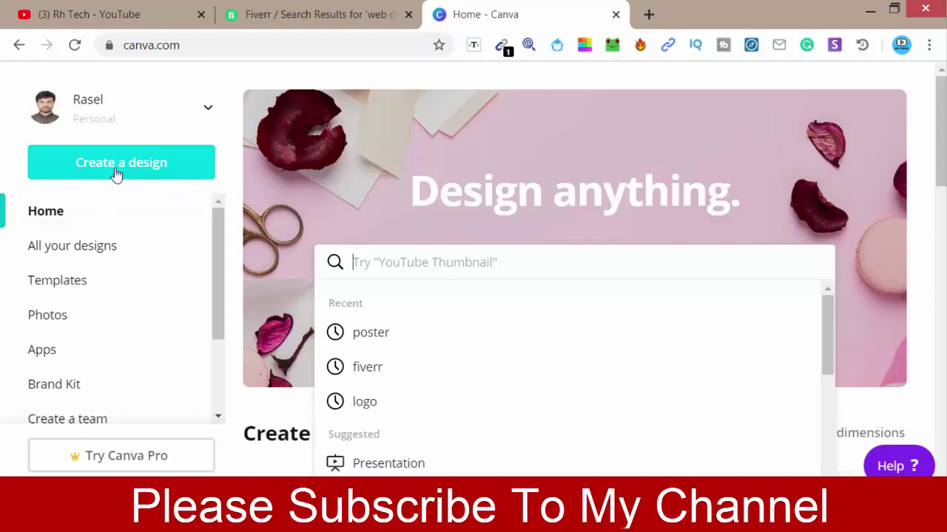
Step: Browse Canva's full list of design types and formats, returning to Custom dimensions at the top
click(122, 170)
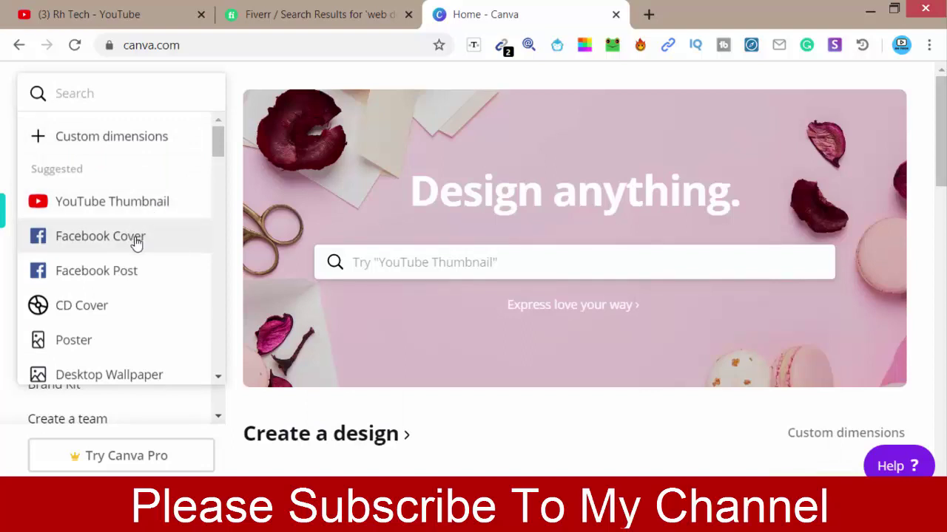
scroll(123, 285, down, 2)
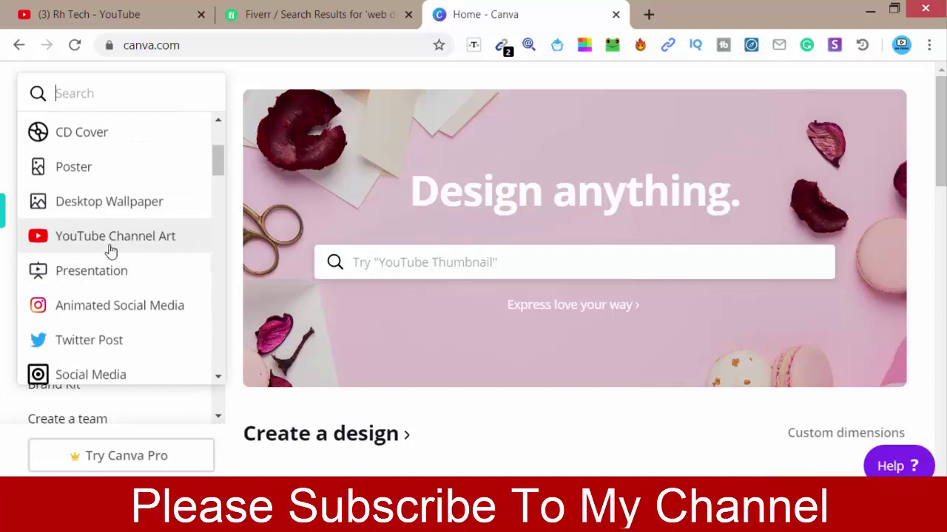
scroll(140, 281, down, 1)
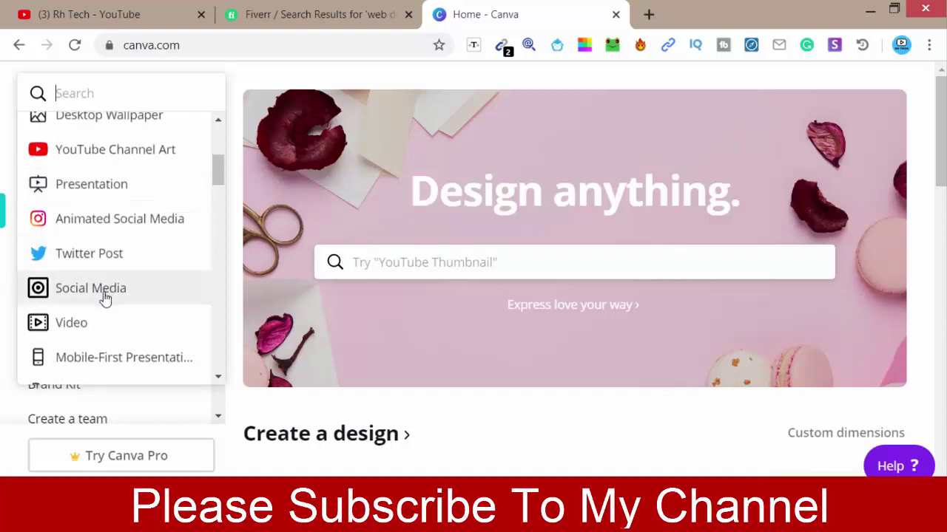
scroll(104, 295, down, 2)
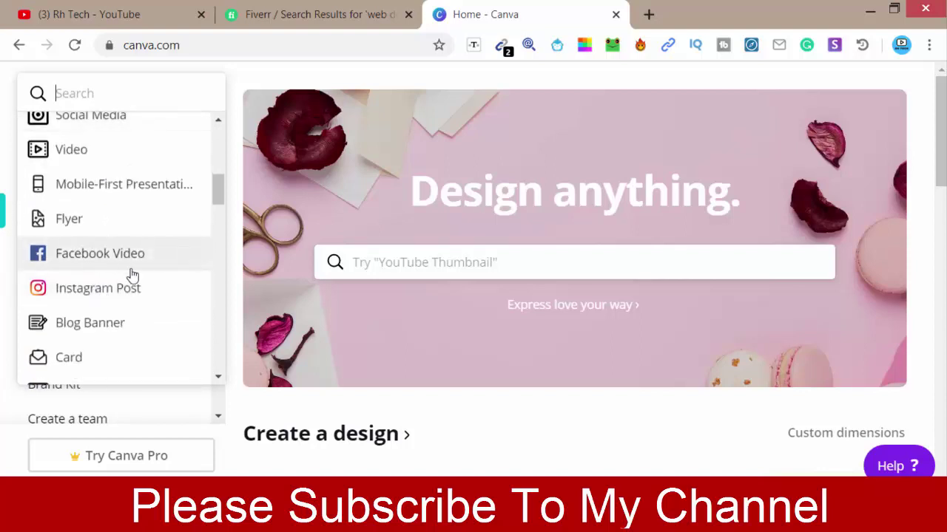
scroll(134, 288, down, 1)
scroll(148, 258, down, 1)
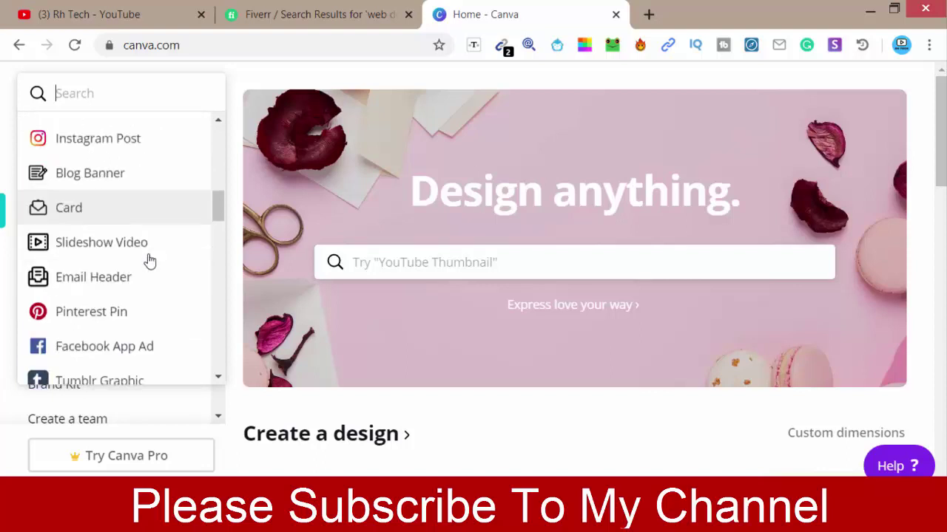
scroll(130, 294, down, 1)
scroll(127, 288, down, 2)
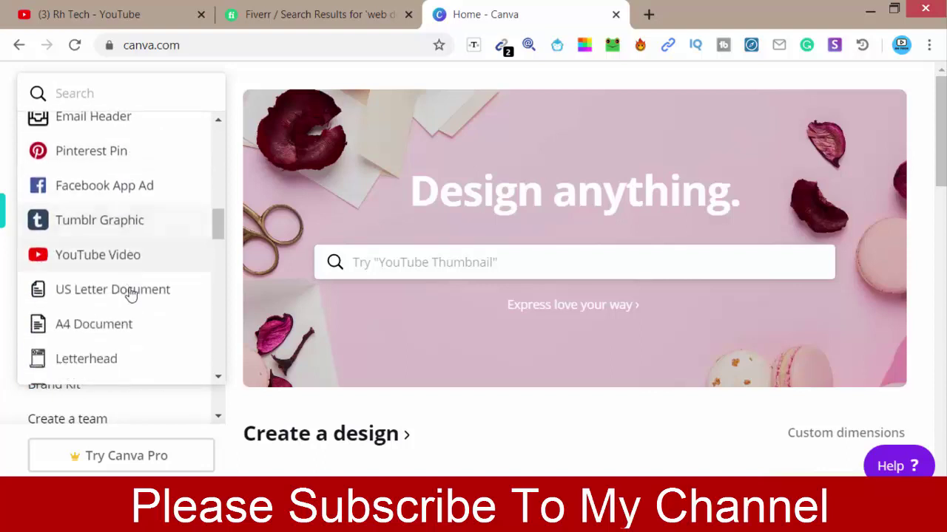
scroll(127, 288, down, 1)
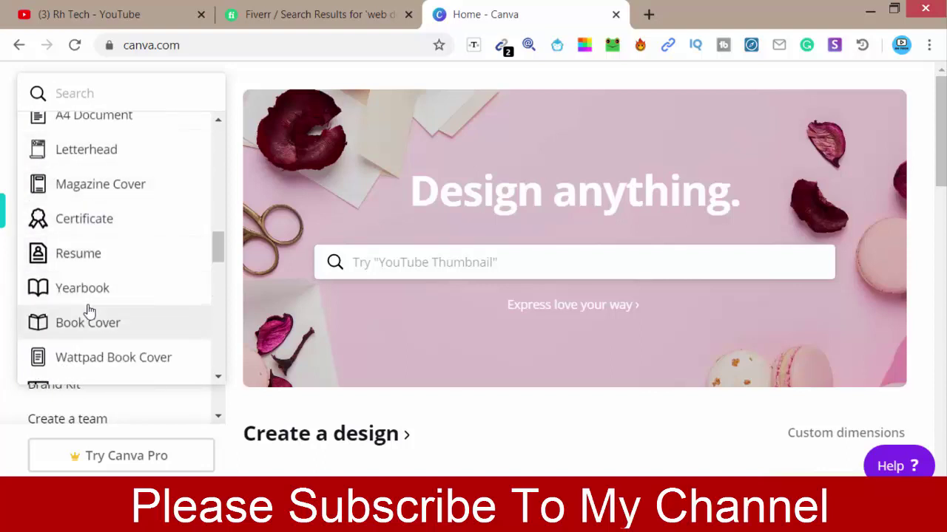
scroll(89, 310, down, 1)
scroll(89, 311, down, 1)
scroll(89, 311, down, 2)
scroll(89, 312, down, 2)
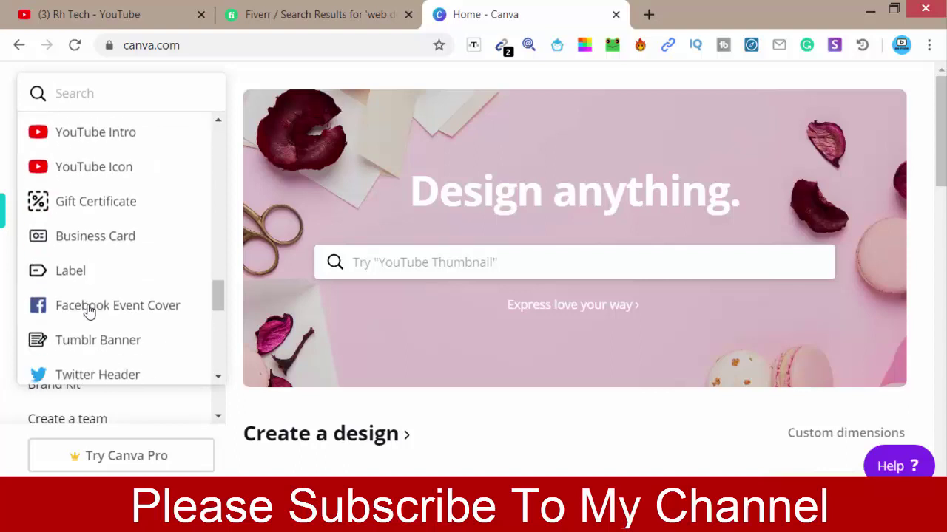
scroll(88, 311, down, 1)
scroll(89, 311, down, 1)
scroll(89, 313, down, 2)
scroll(89, 313, down, 2)
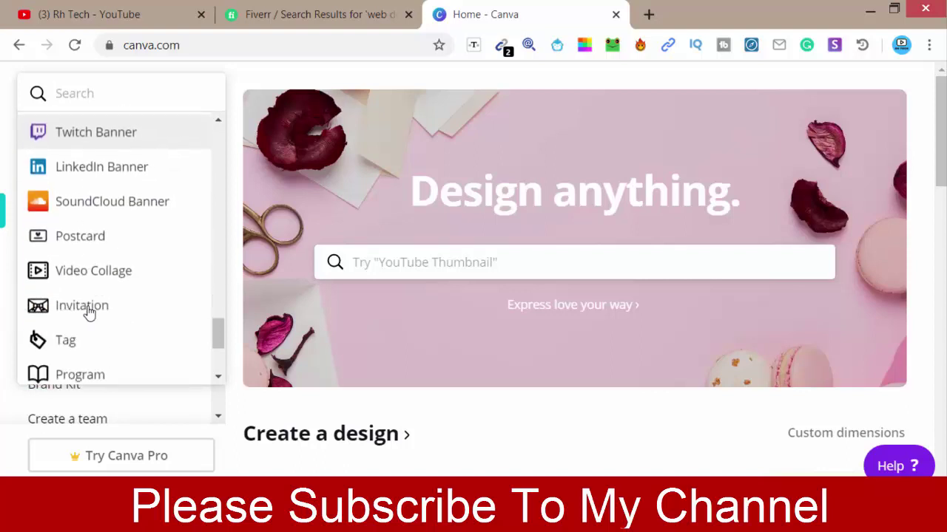
scroll(89, 312, down, 1)
scroll(88, 315, down, 2)
scroll(89, 314, down, 1)
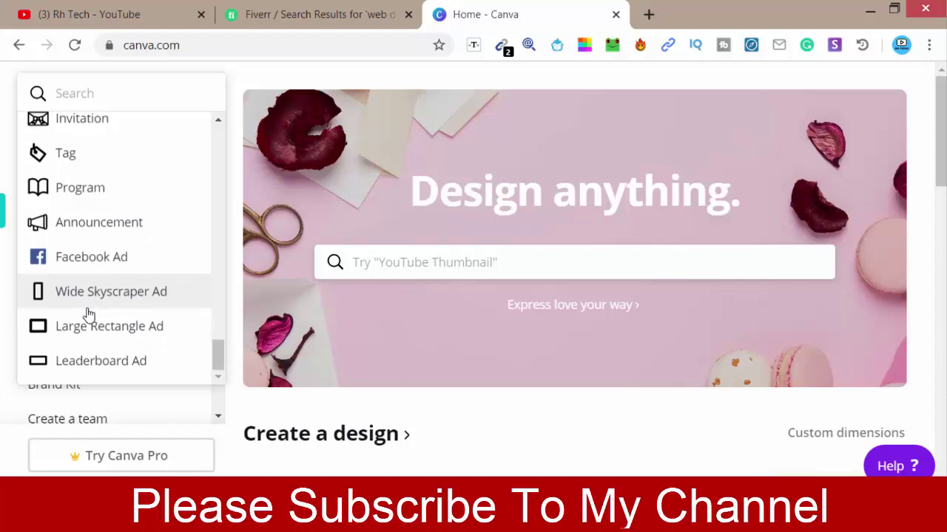
scroll(88, 315, up, 1)
scroll(89, 317, up, 5)
scroll(85, 317, up, 3)
scroll(82, 317, up, 3)
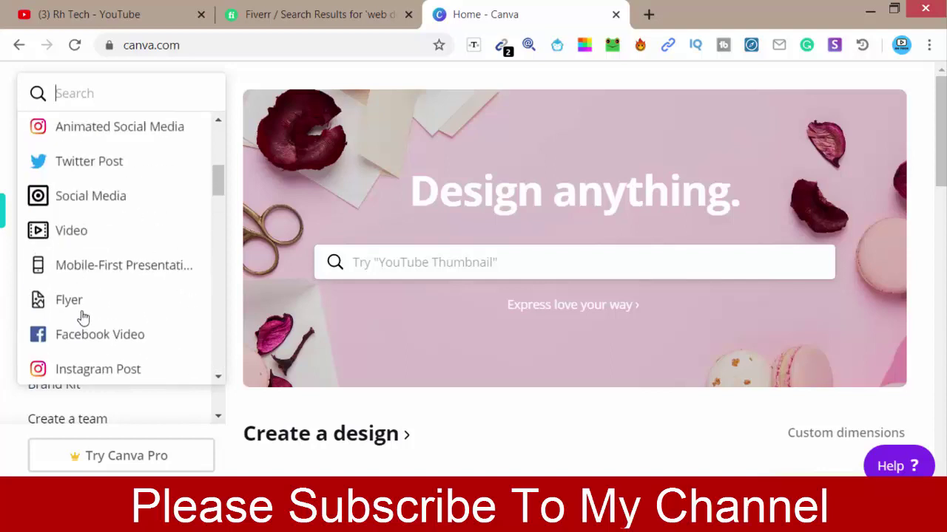
scroll(81, 317, up, 3)
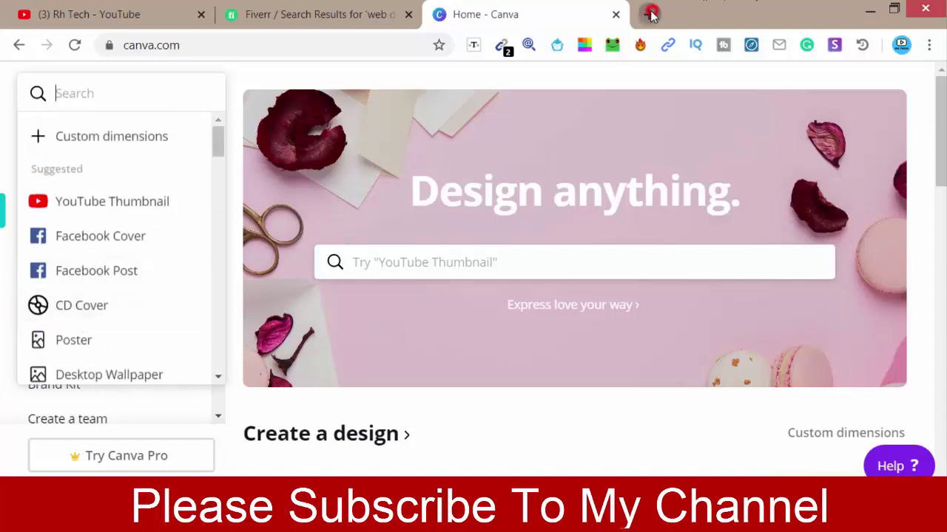
click(649, 13)
Step: Look up 'gig picture size' on Google and note the 550 × 370 px requirement
text(gig picture size)
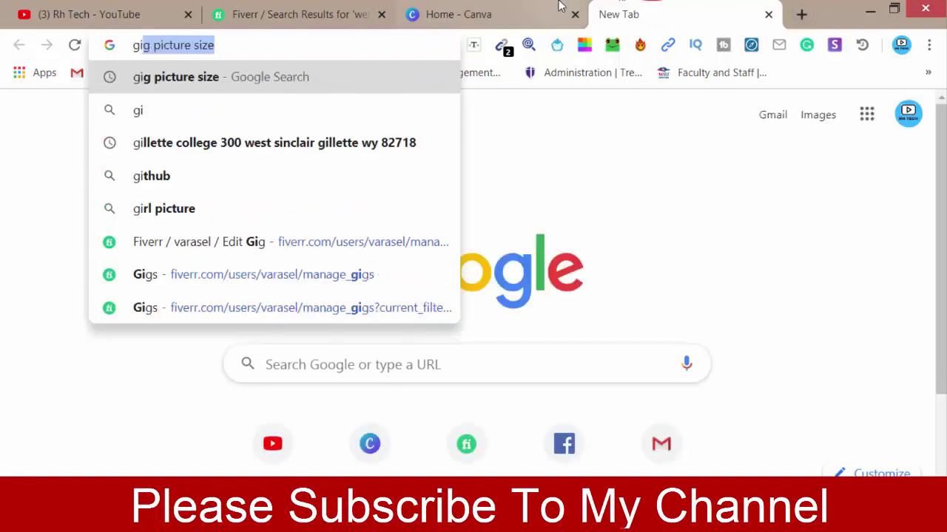
click(220, 45)
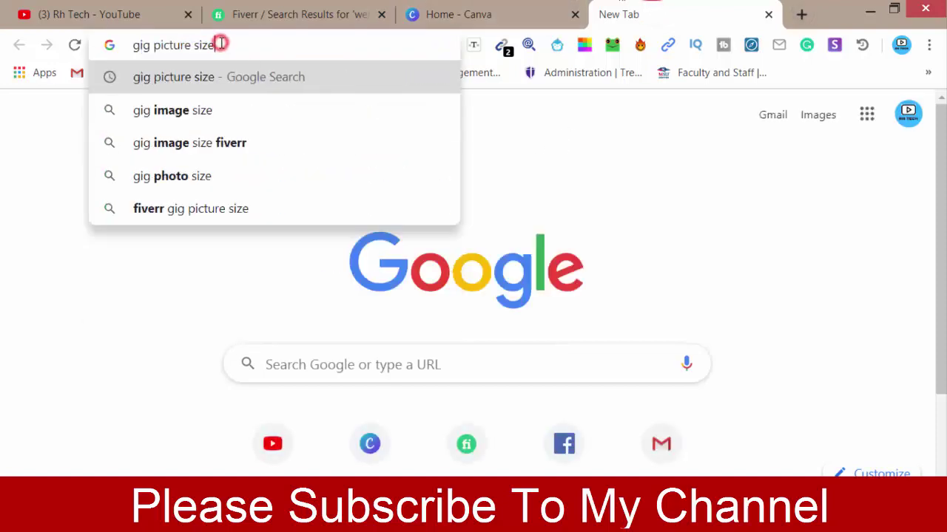
key(Return)
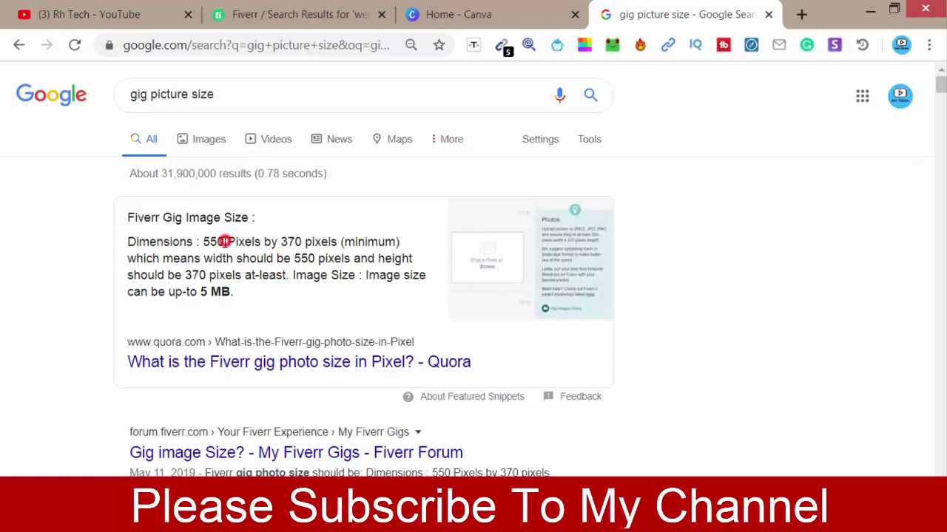
drag(223, 241, 204, 242)
key(ctrl+c)
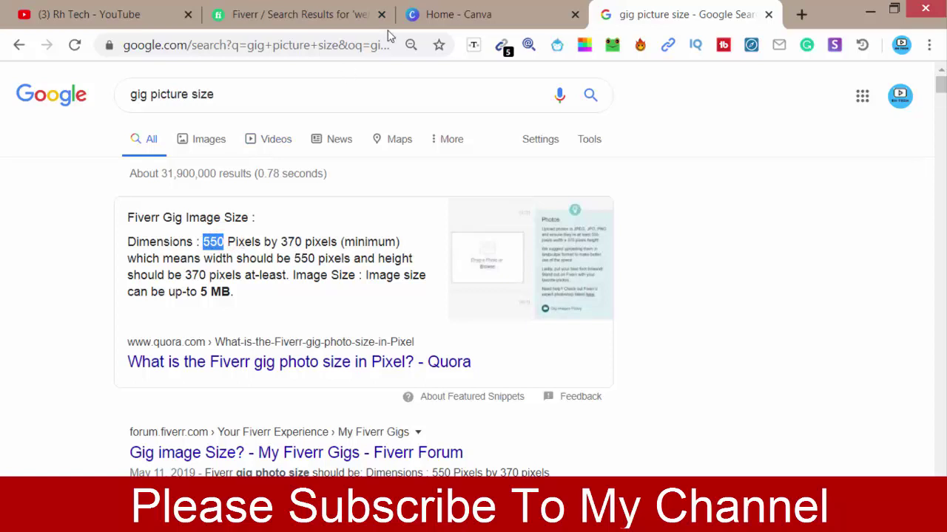
click(428, 15)
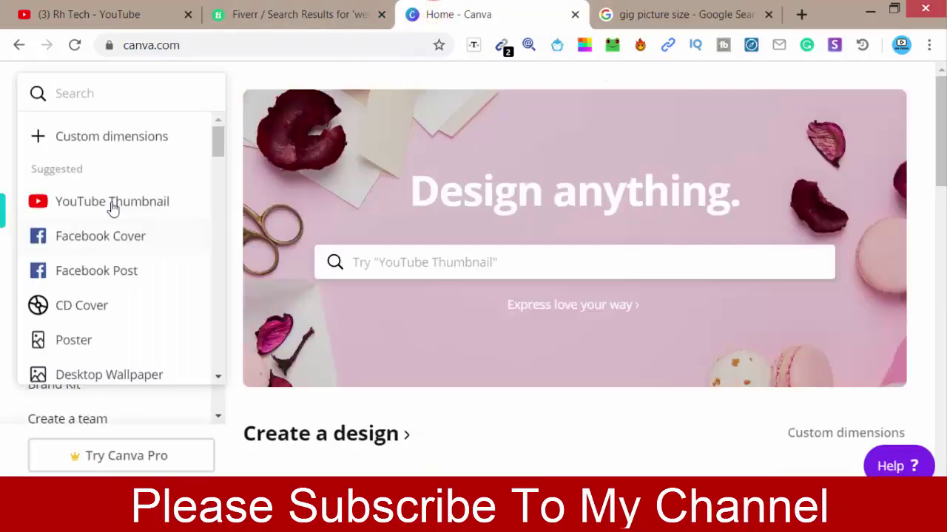
Step: Create a custom-size Canva design of width 550 and height 370 px
click(131, 133)
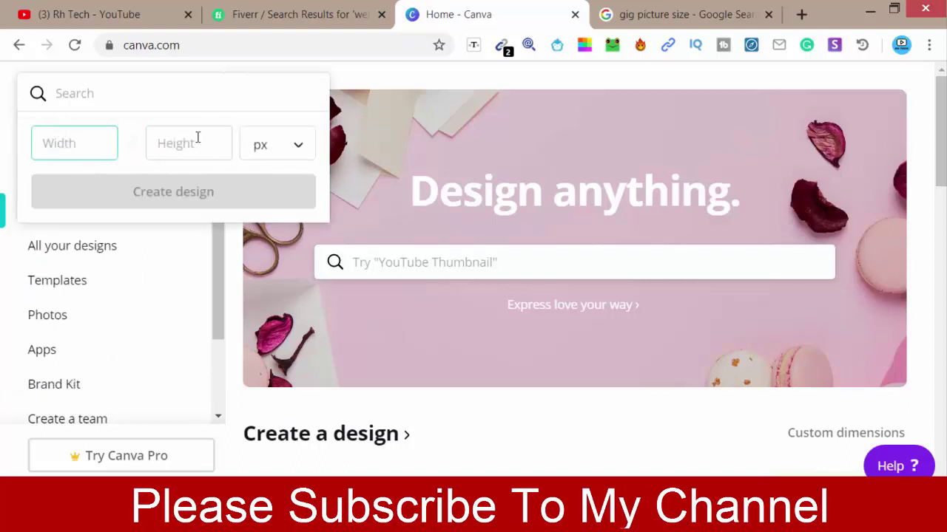
click(194, 139)
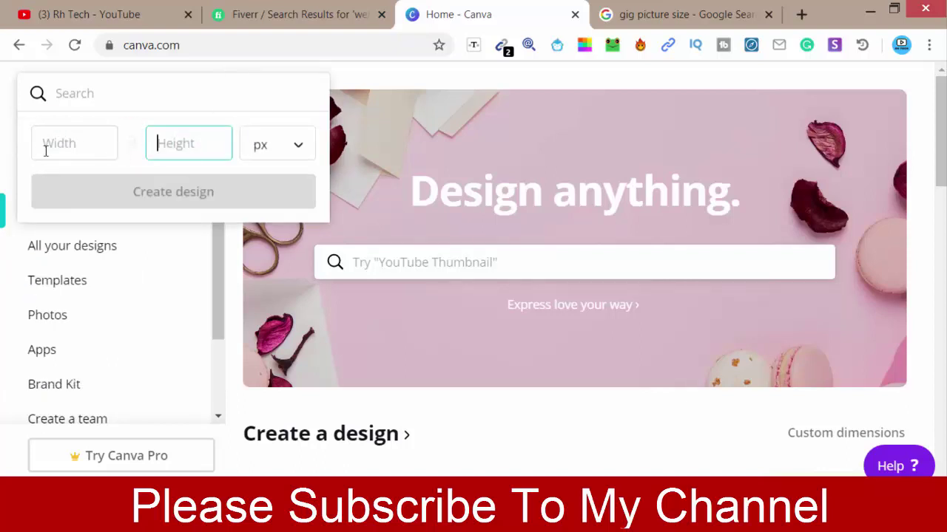
click(629, 15)
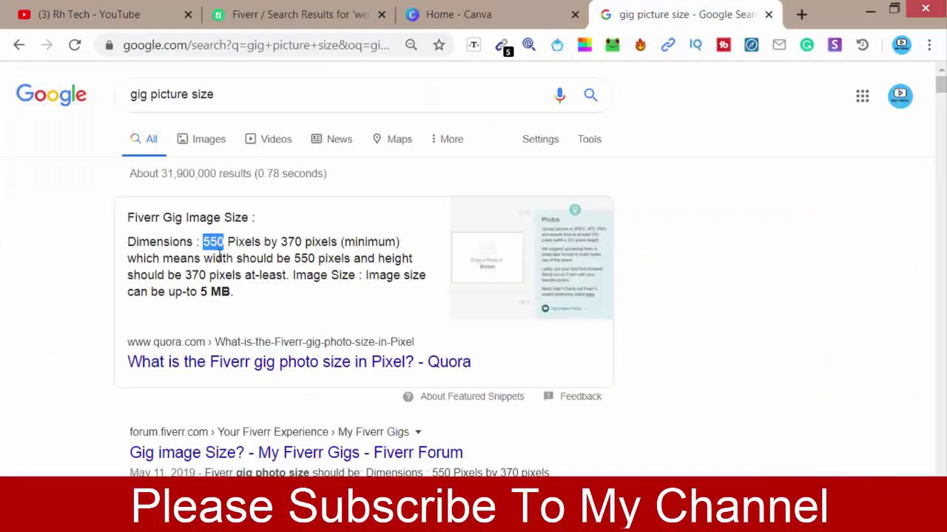
click(447, 14)
click(107, 135)
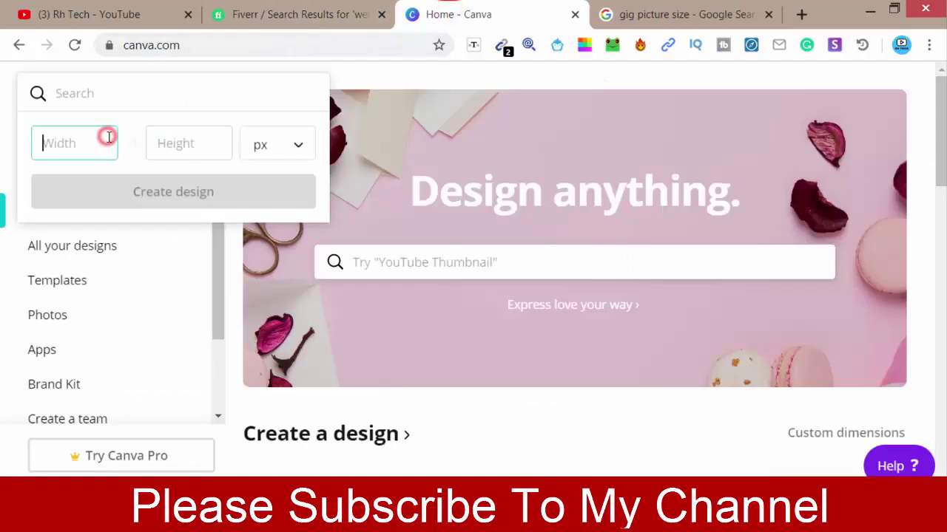
key(ctrl+v)
click(169, 141)
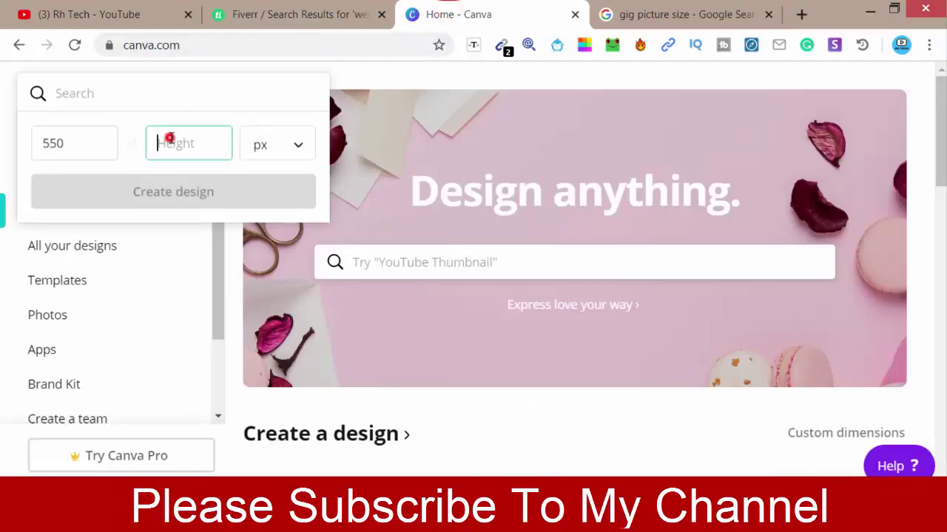
click(703, 14)
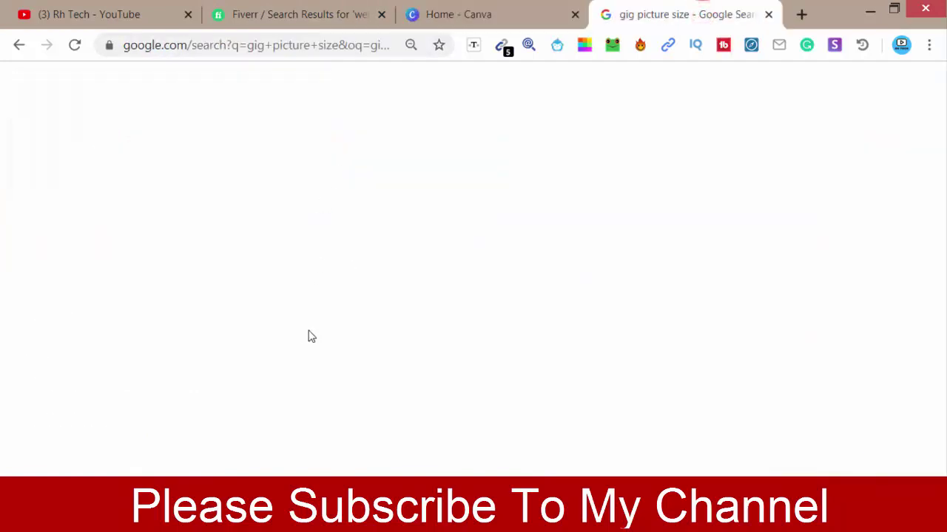
click(440, 10)
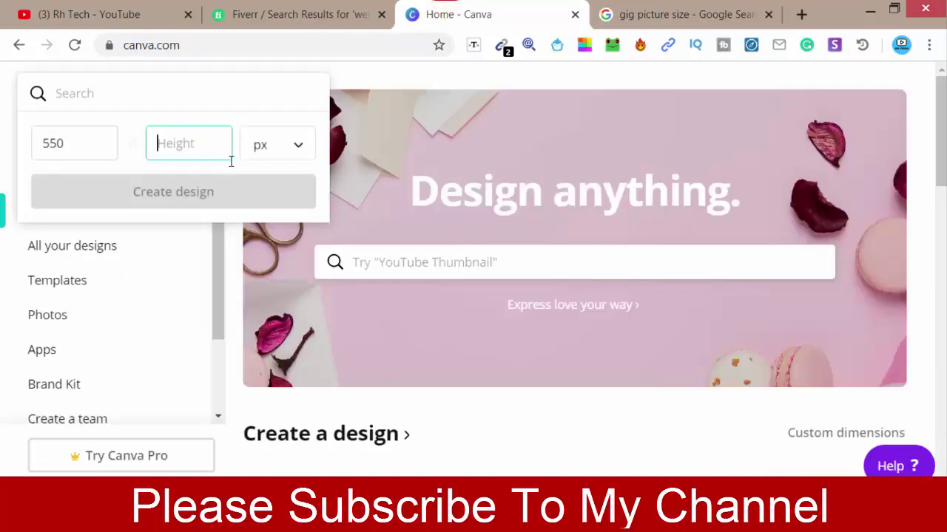
text(370)
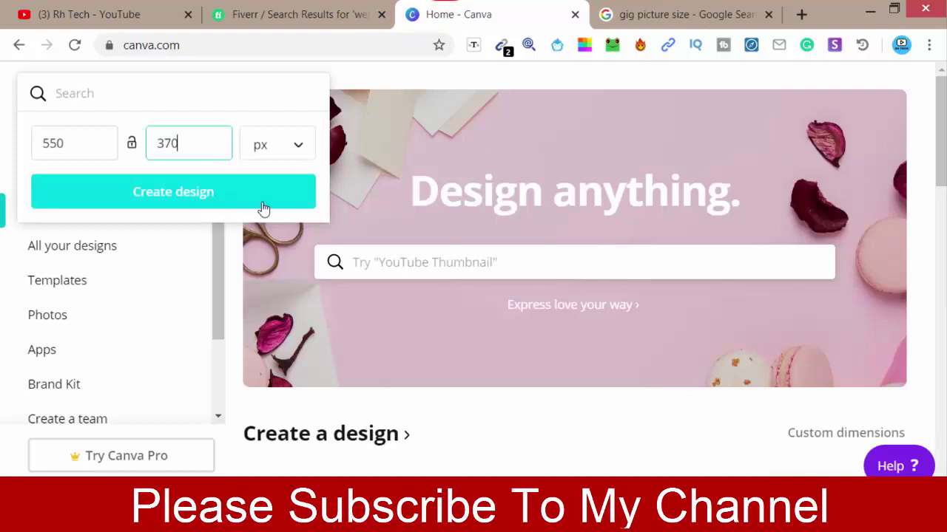
click(191, 195)
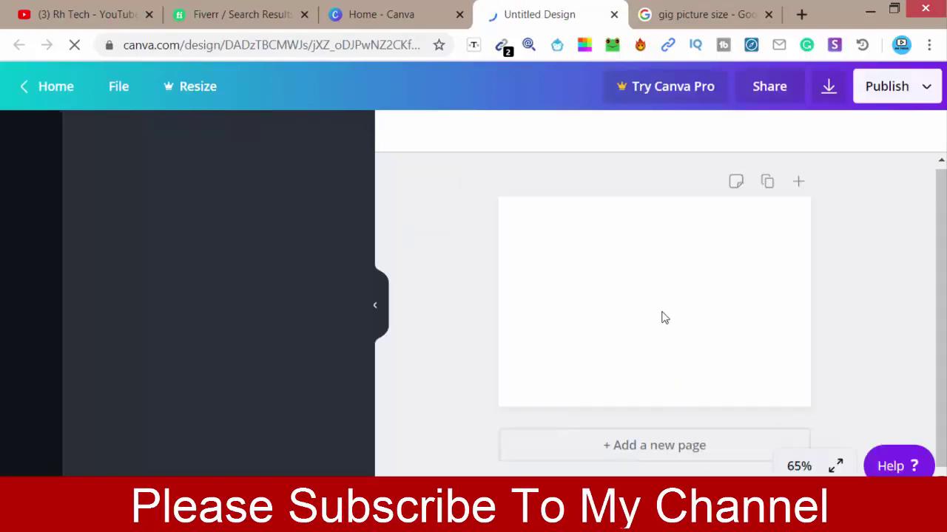
Step: Select the empty white page of the untitled 550×370 design
click(609, 298)
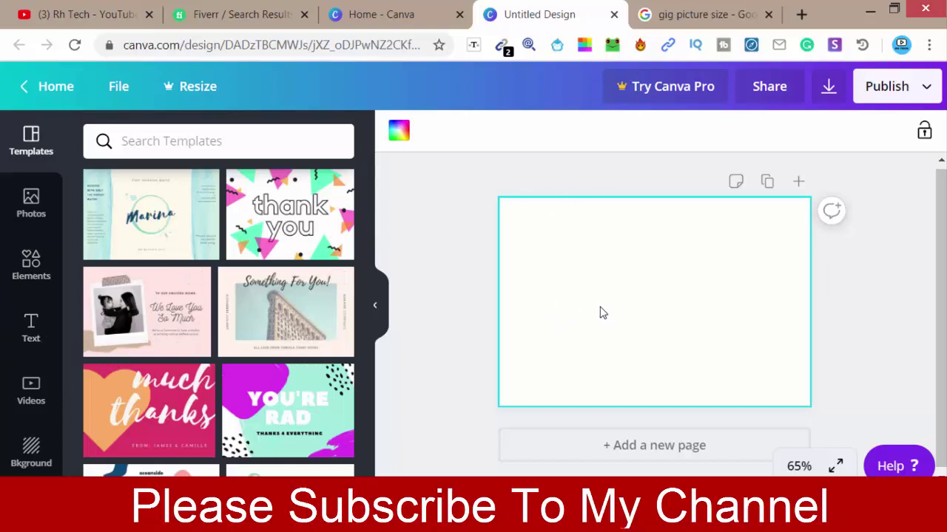
Step: Apply the dark blue gradient from the background options to the page
click(32, 459)
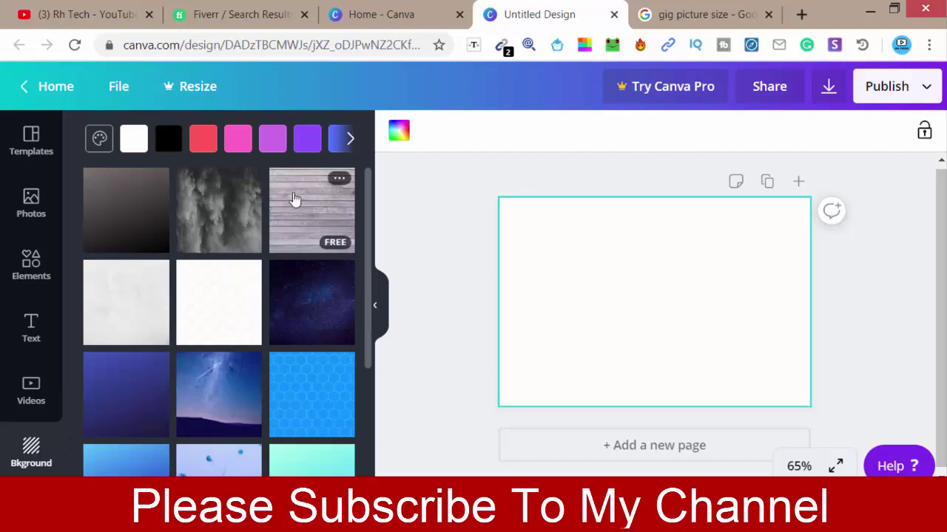
scroll(222, 251, down, 1)
click(147, 301)
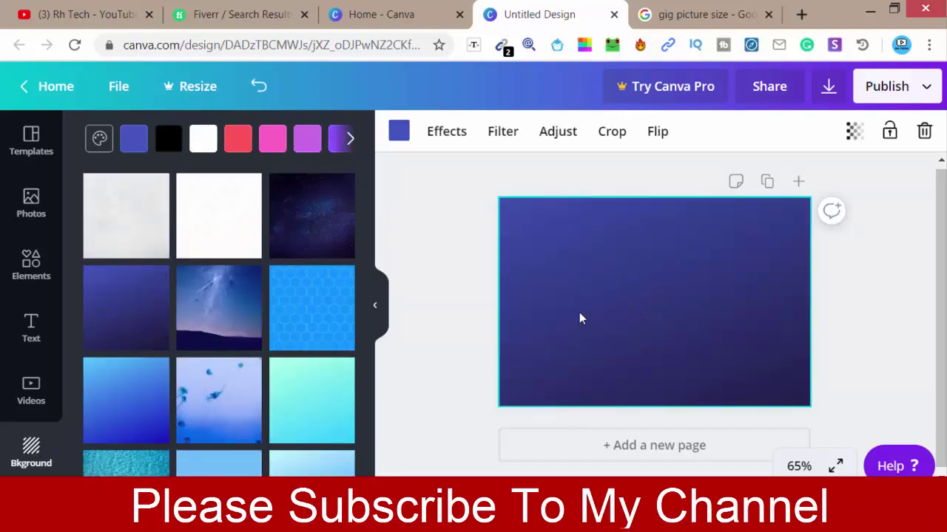
scroll(211, 362, up, 1)
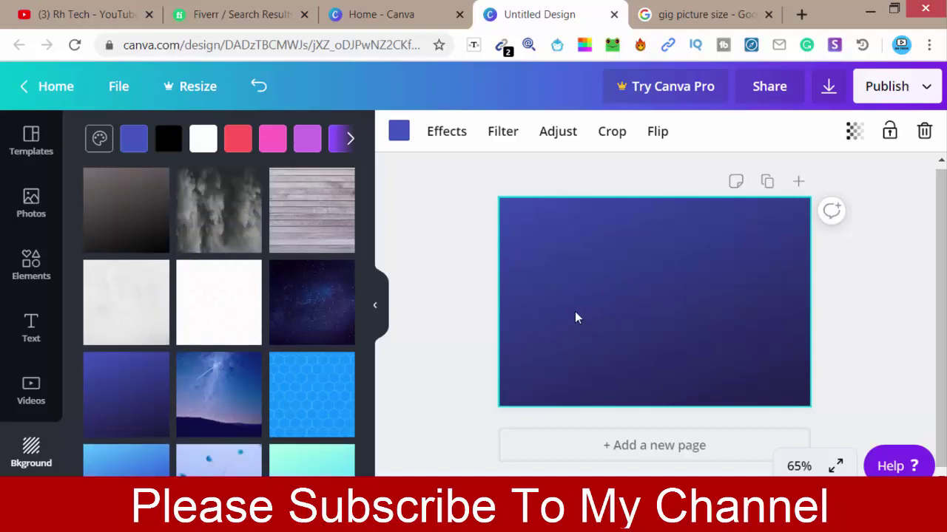
Step: Remove the blue background and browse the heading, subheading and body text presets
key(Delete)
key(Delete)
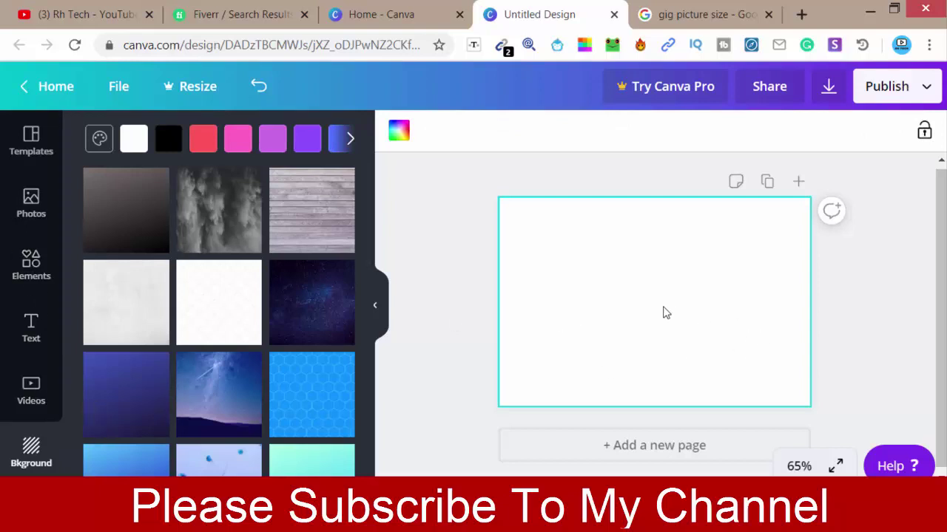
click(30, 329)
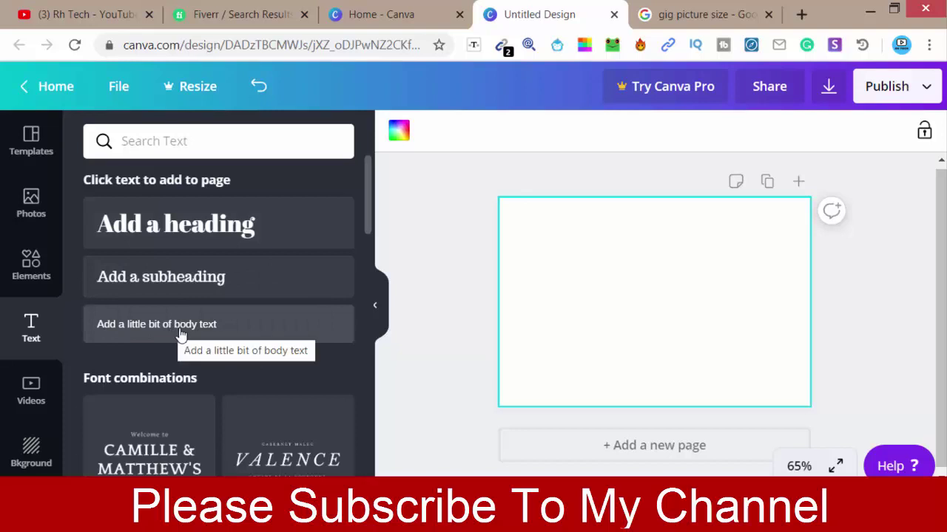
scroll(196, 421, down, 1)
scroll(198, 422, down, 3)
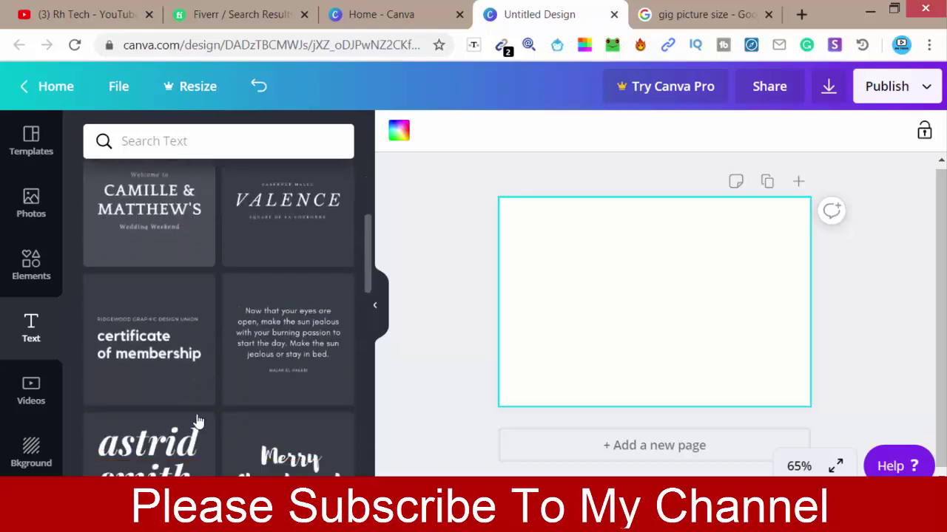
scroll(197, 420, up, 3)
scroll(197, 369, down, 8)
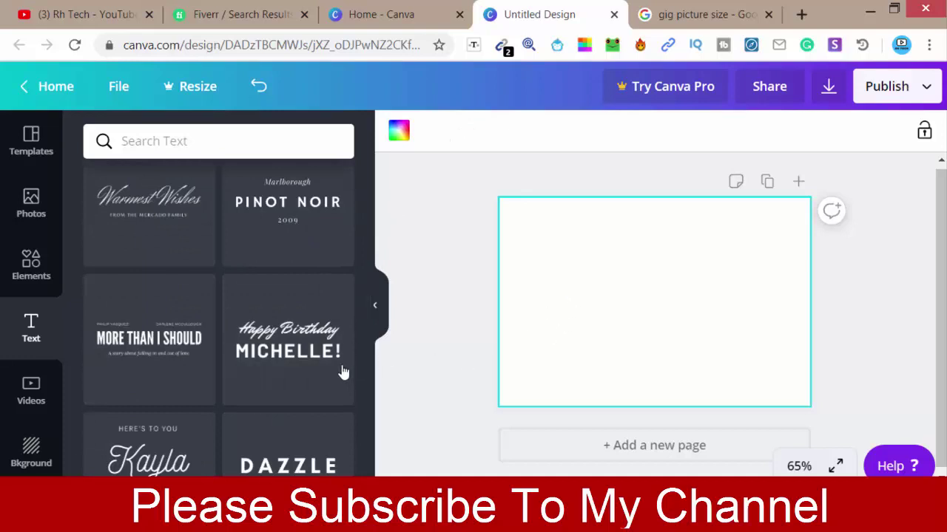
scroll(309, 383, down, 2)
scroll(312, 387, up, 3)
scroll(312, 386, up, 10)
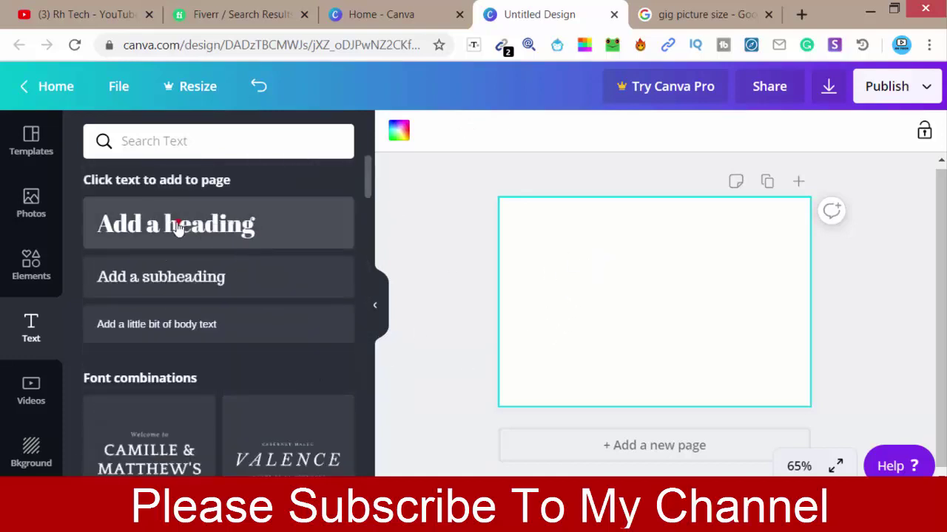
Step: Add a heading reading 'Lead Generation', widened to fit on one line
drag(177, 222, 670, 298)
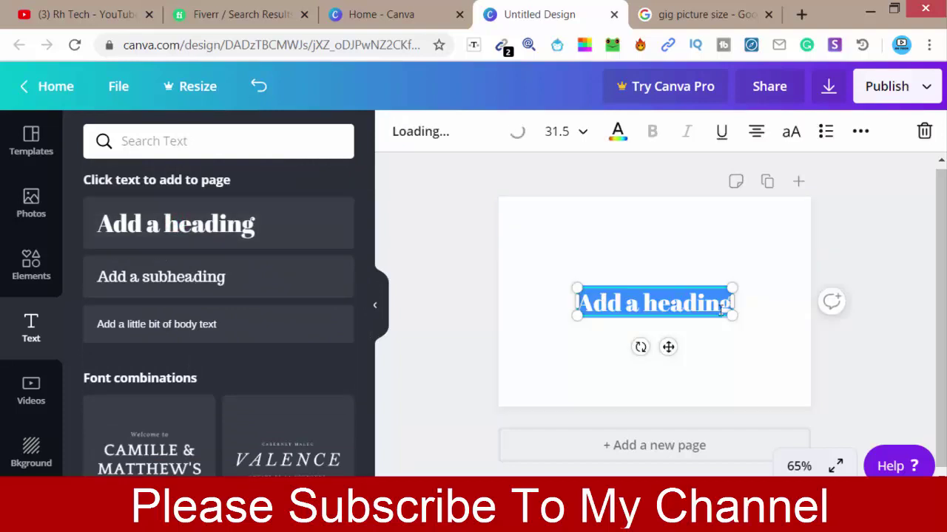
drag(731, 316, 798, 345)
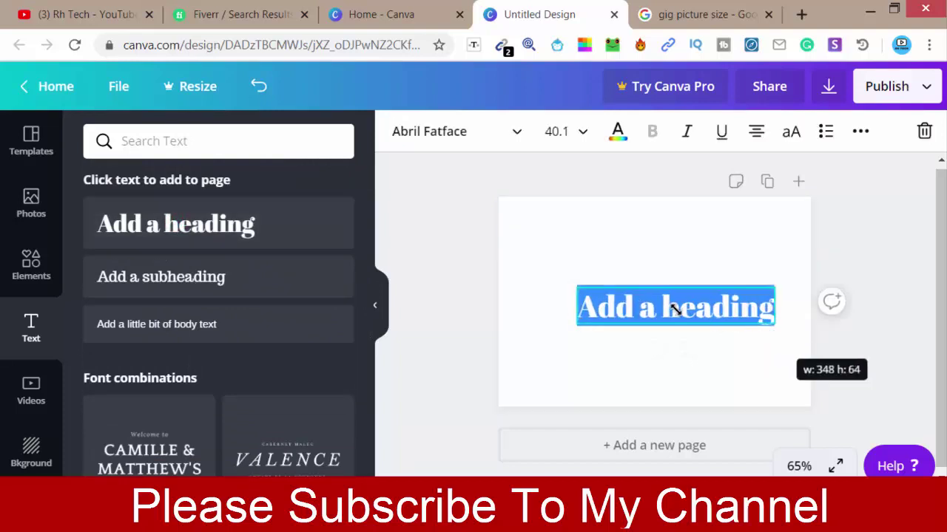
click(673, 307)
text(L)
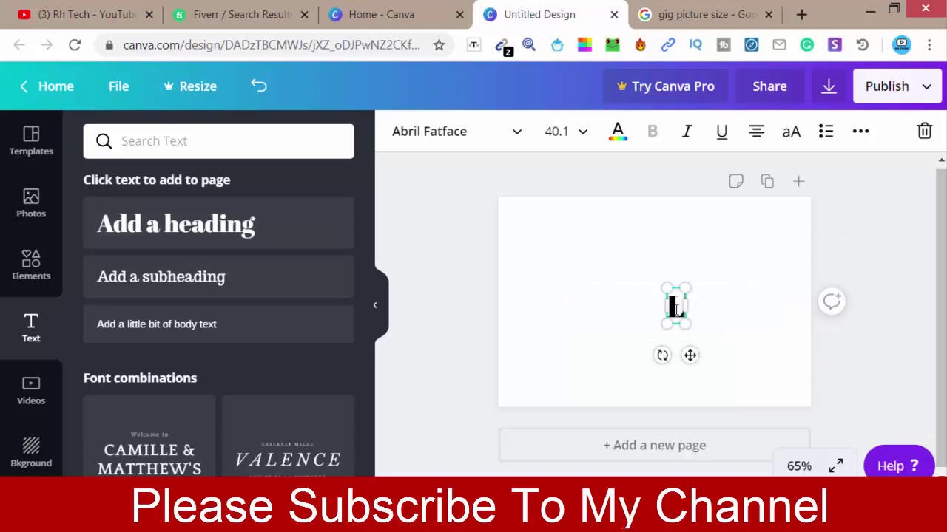
text(ead)
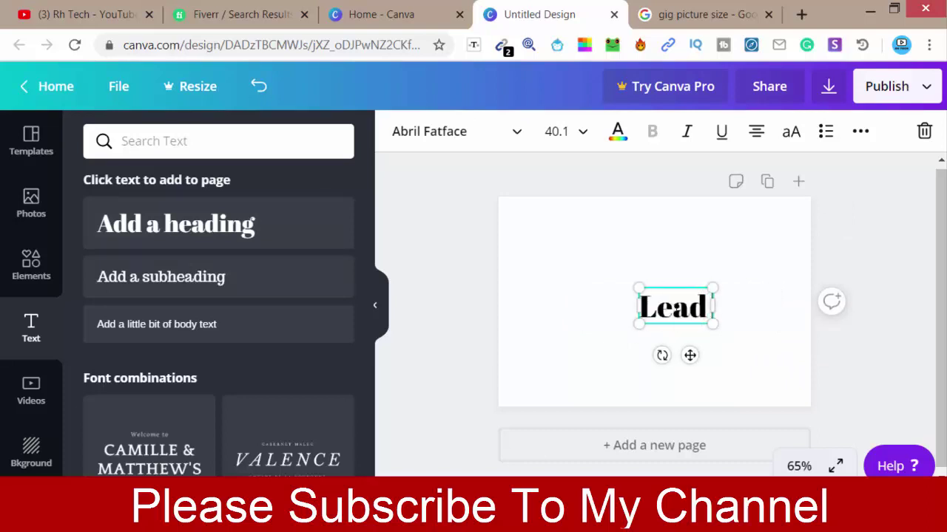
text( Geberst)
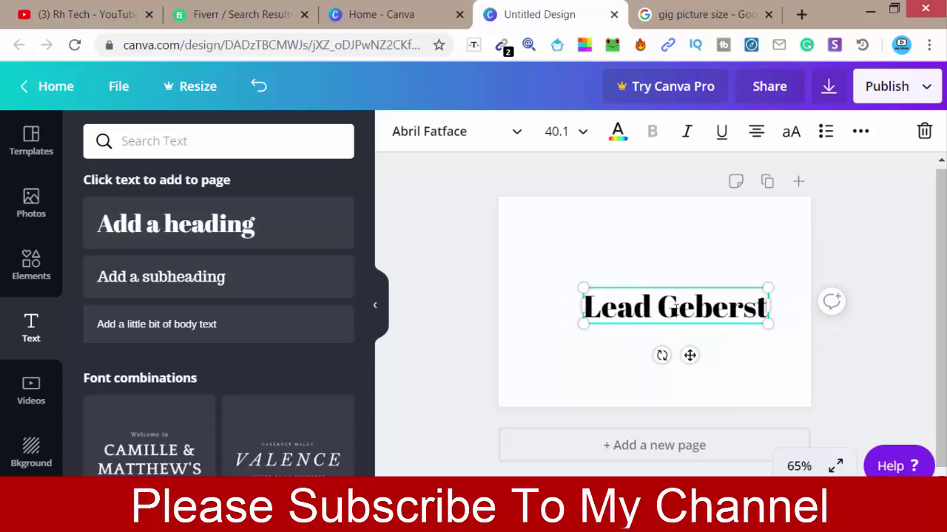
key(BackSpace)
key(BackSpace)
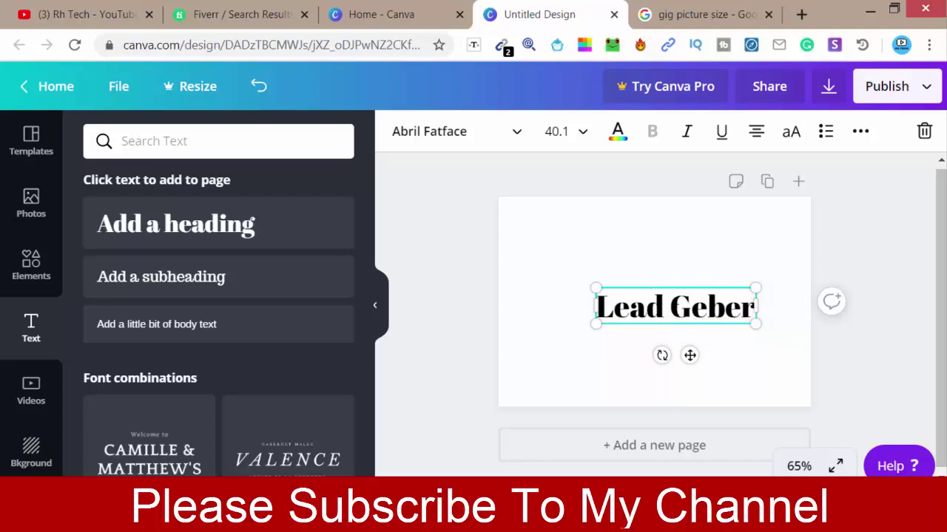
key(BackSpace)
key(BackSpace)
key(BackSpace)
text(n)
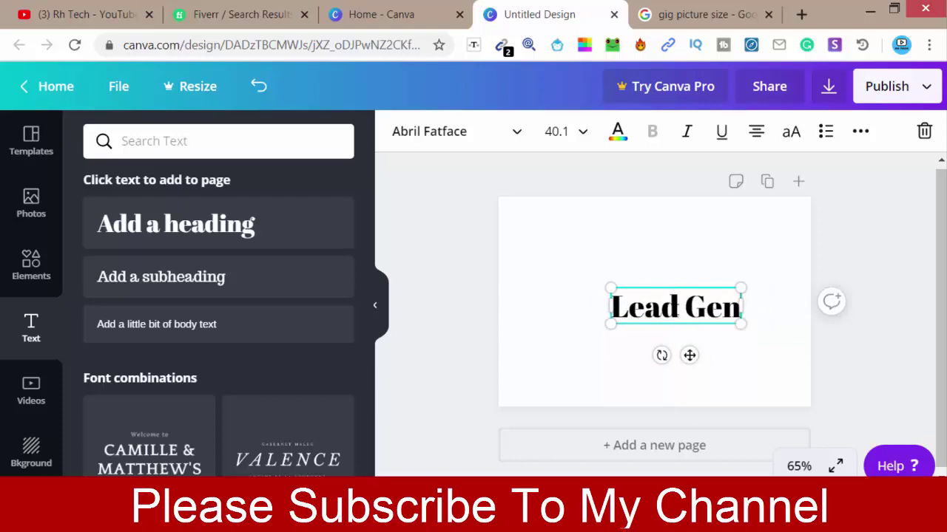
text(era)
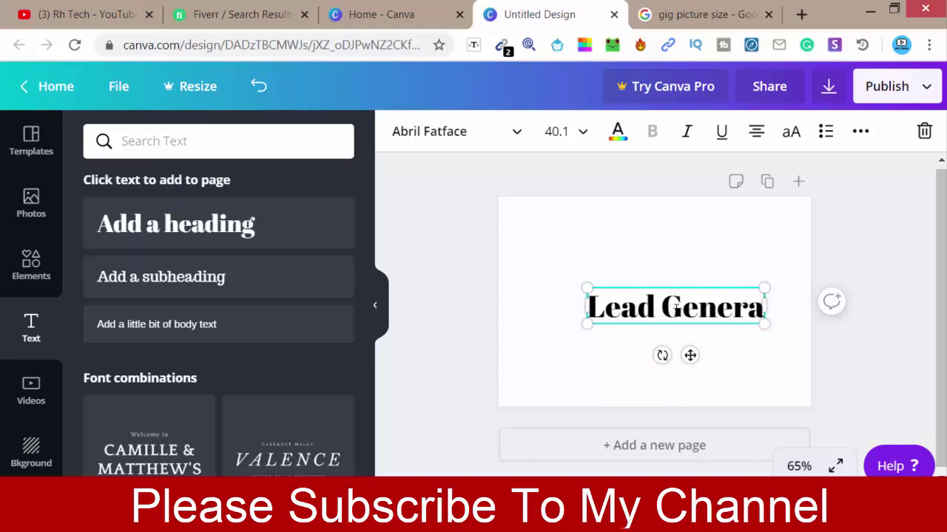
text(ti)
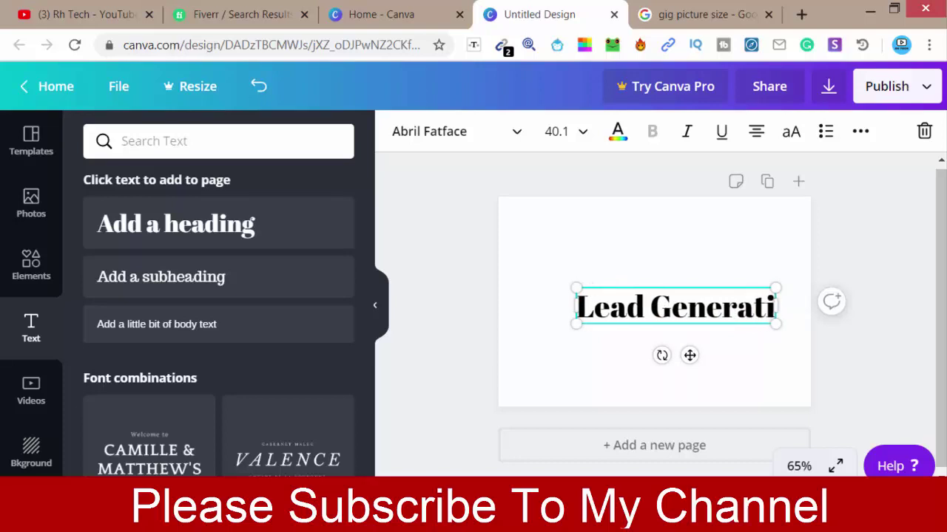
text(on)
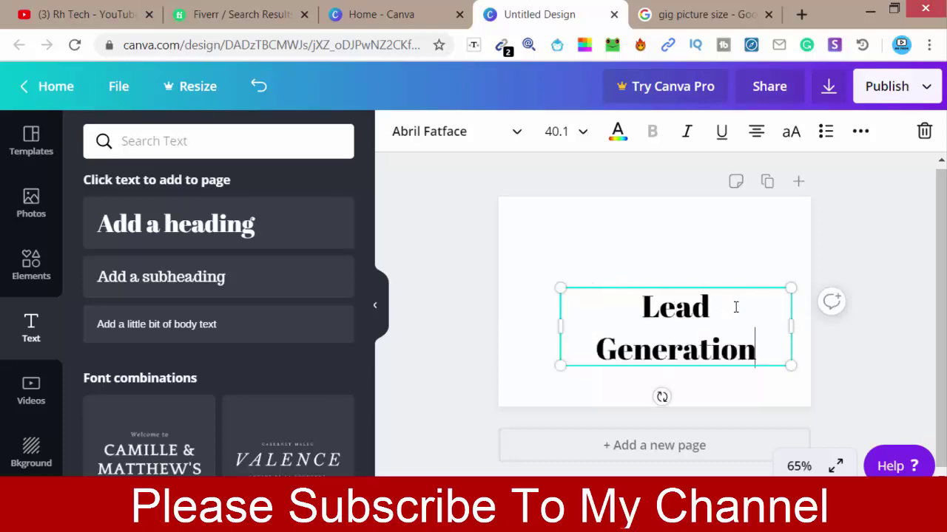
double_click(788, 325)
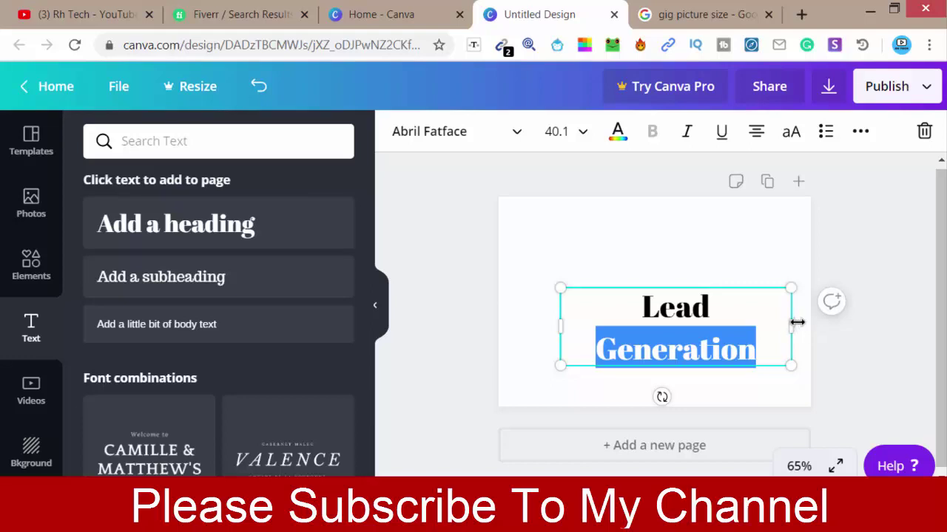
drag(789, 326, 813, 328)
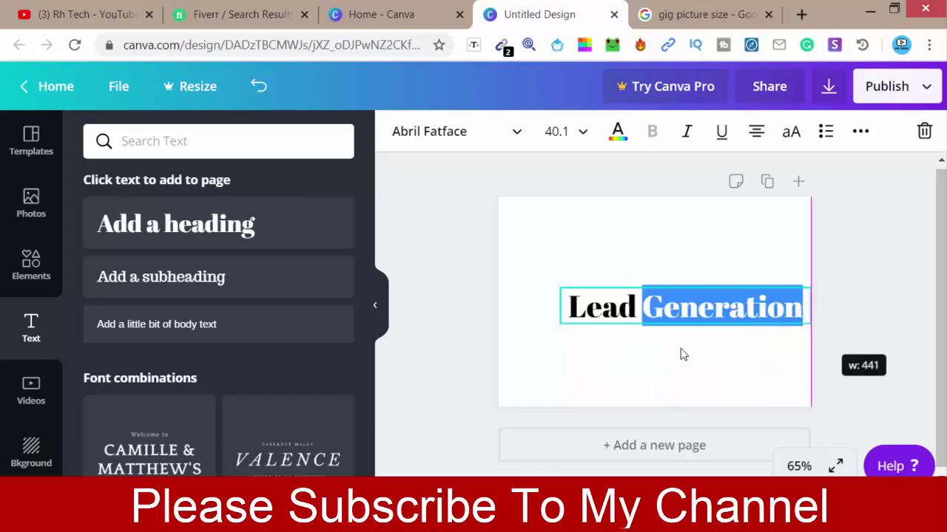
click(618, 352)
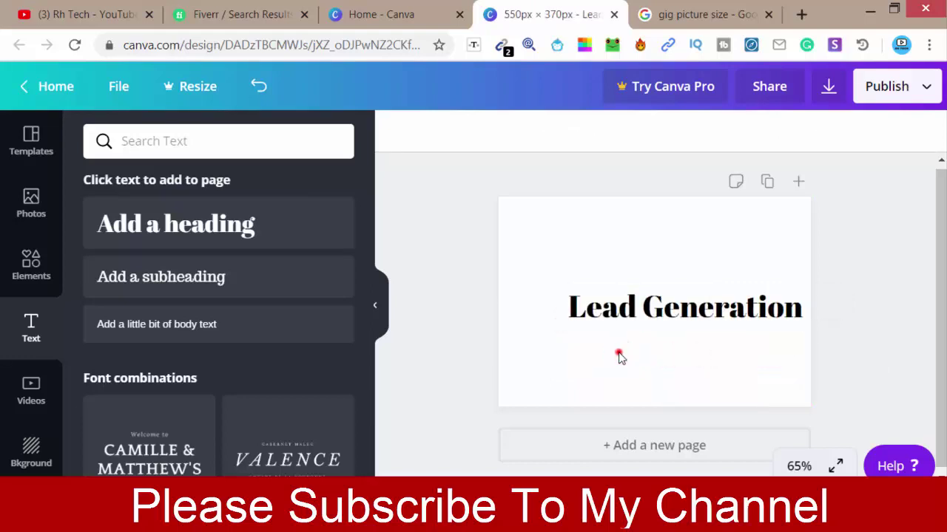
click(618, 353)
Step: Move the 'Lead Generation' heading to the top centre of the page
click(663, 307)
click(579, 361)
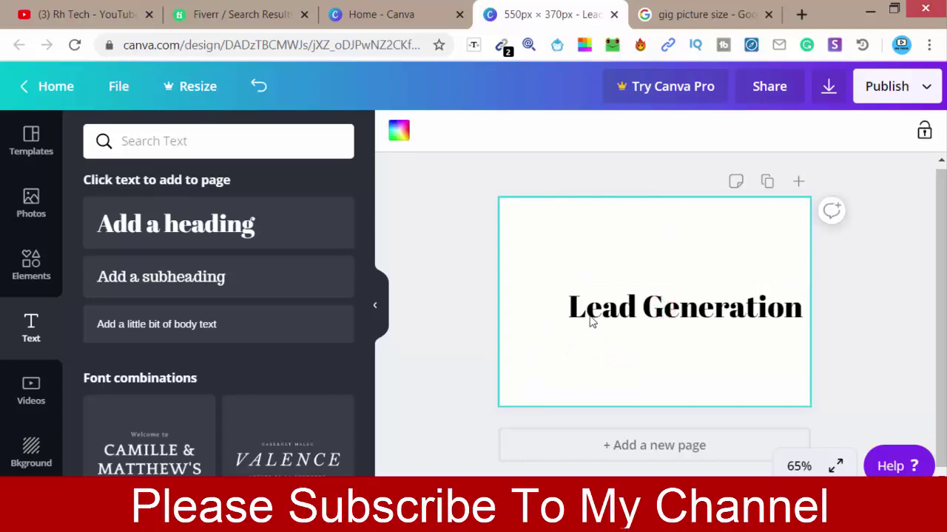
click(635, 308)
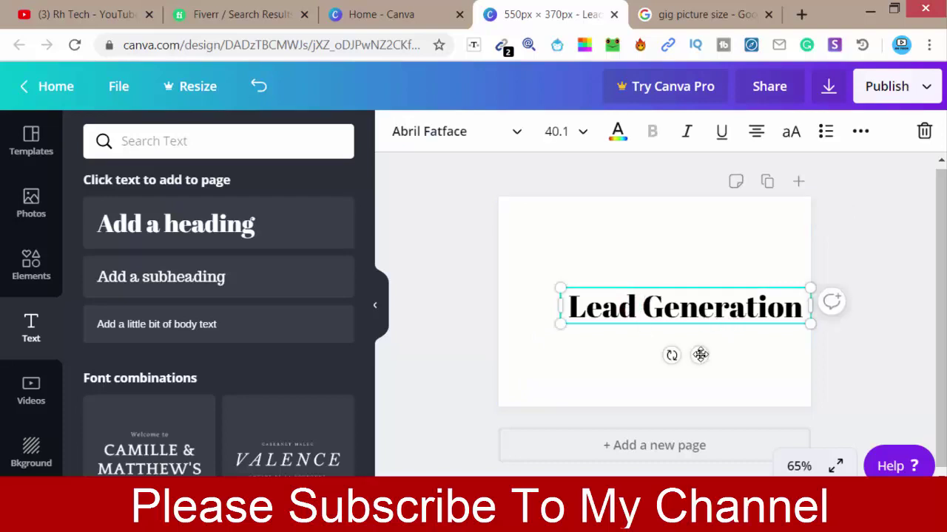
mouse_move(699, 356)
mouse_down()
mouse_move(622, 284)
mouse_move(638, 360)
mouse_move(673, 364)
mouse_move(658, 321)
mouse_move(666, 275)
mouse_up()
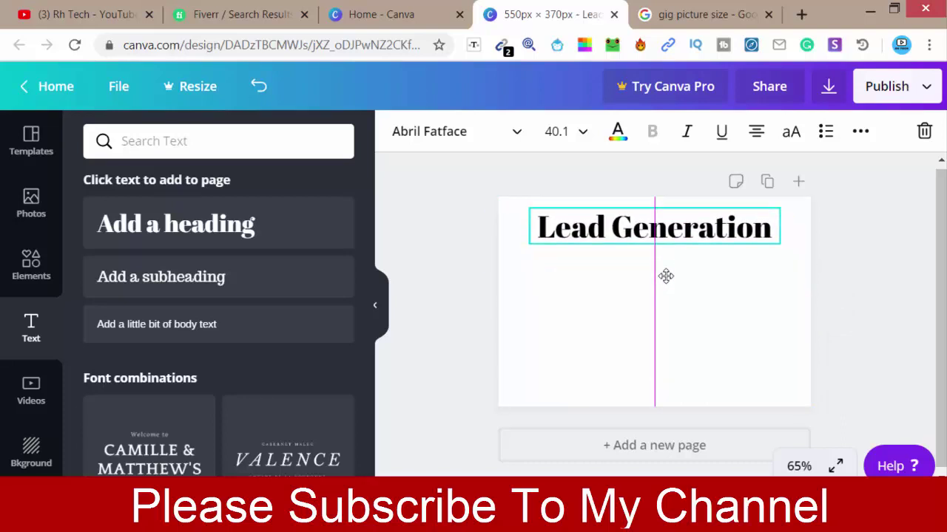
drag(665, 276, 662, 275)
click(608, 294)
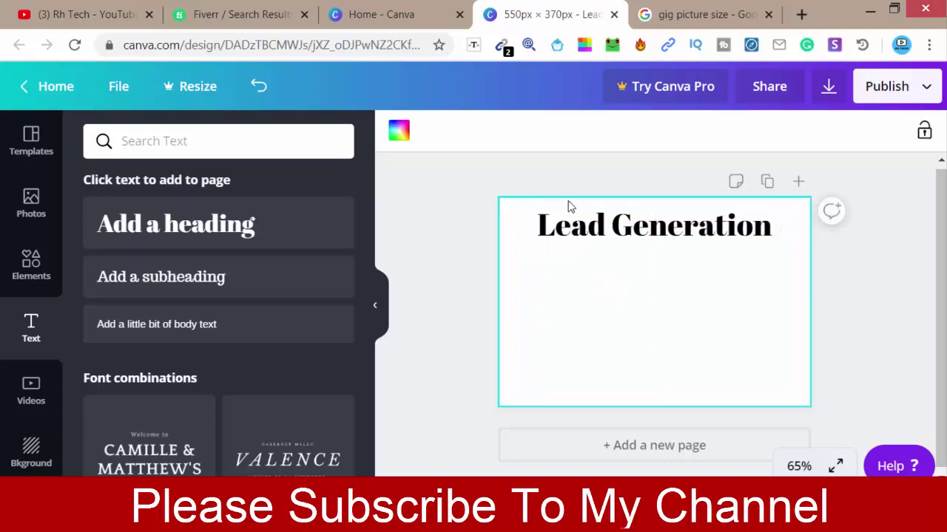
click(606, 229)
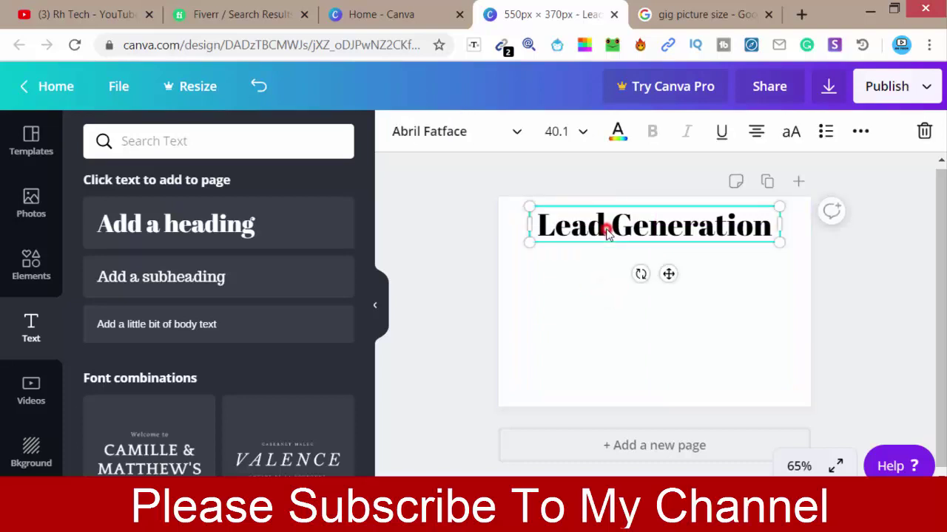
Step: Change the heading font from Abril Fatface to Bebas Neue
click(518, 132)
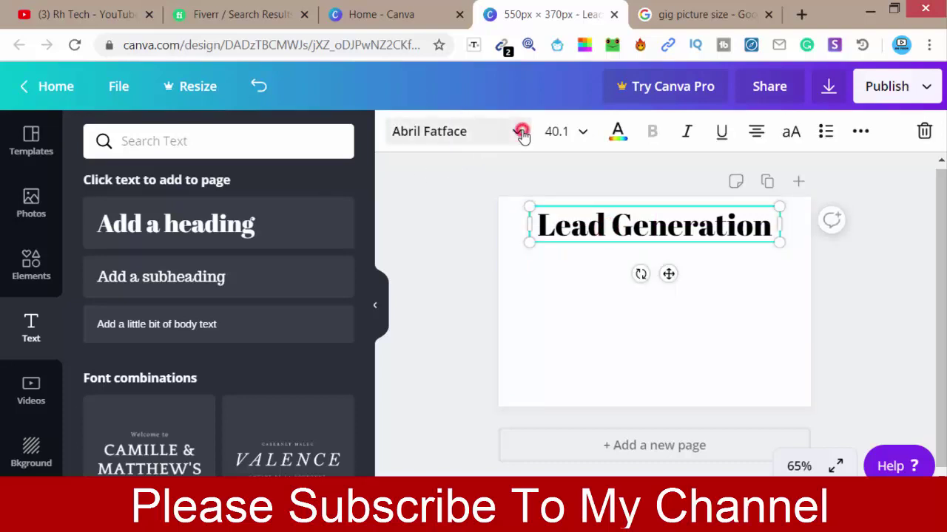
click(458, 137)
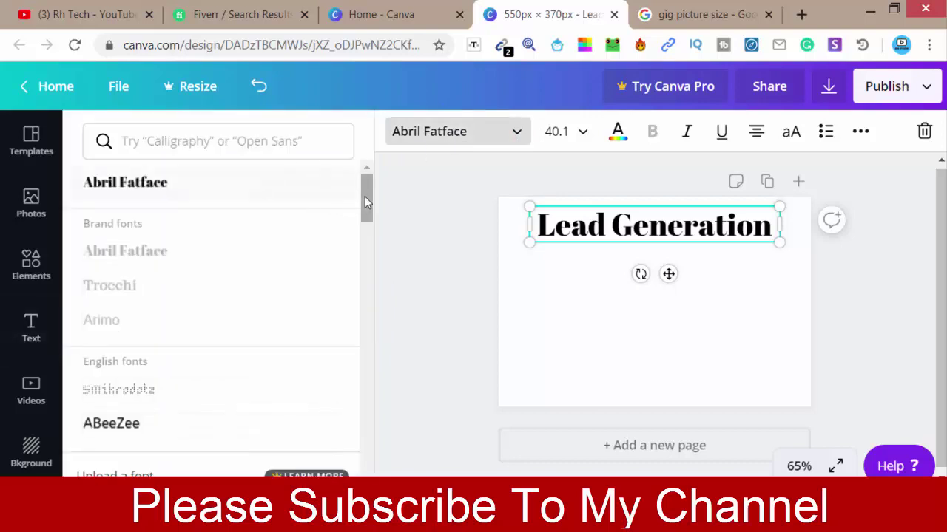
drag(364, 196, 365, 295)
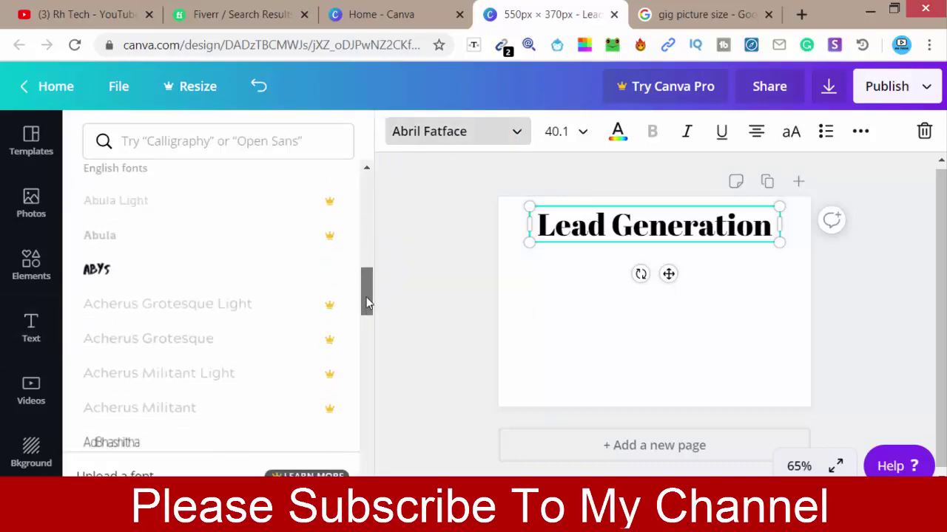
click(148, 141)
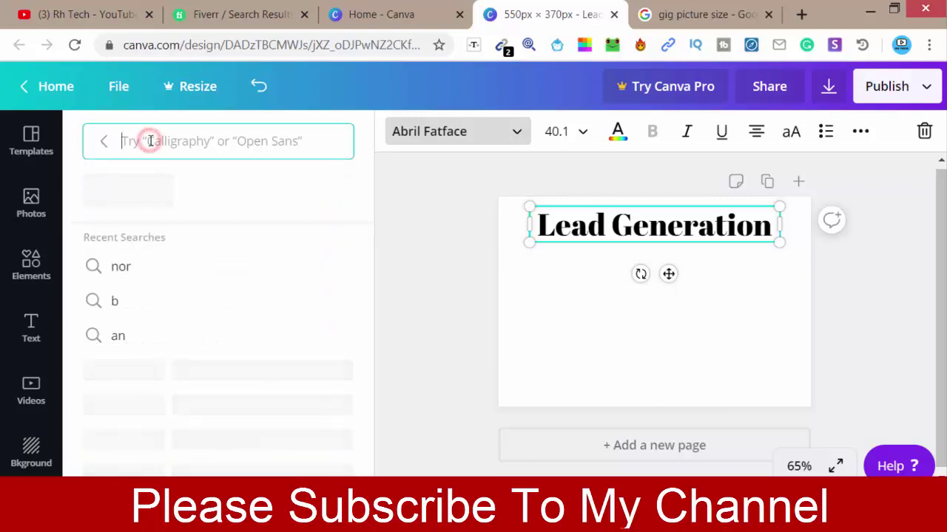
text(b)
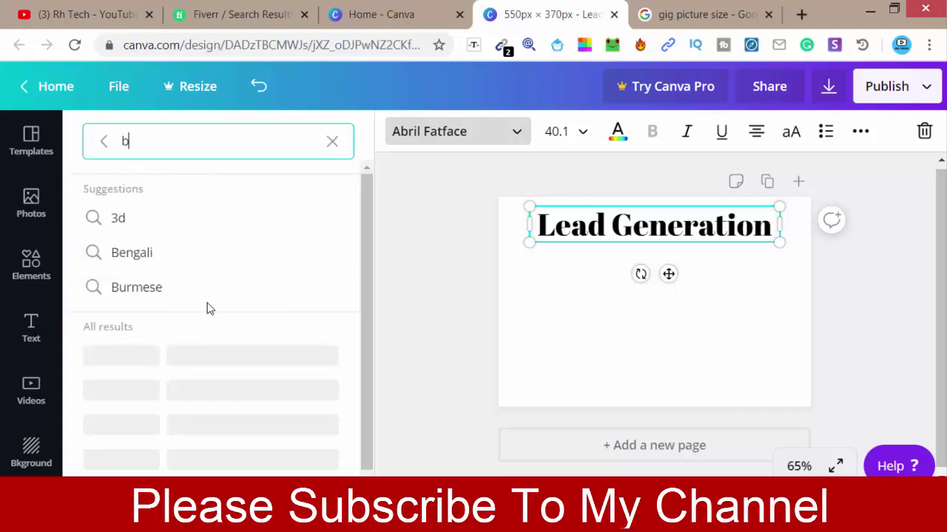
scroll(218, 334, down, 4)
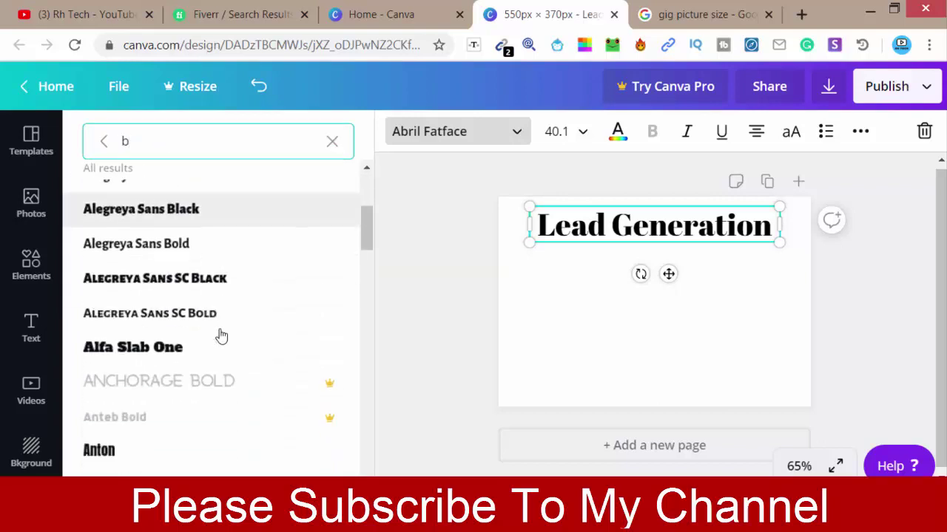
scroll(218, 334, down, 2)
scroll(218, 333, down, 1)
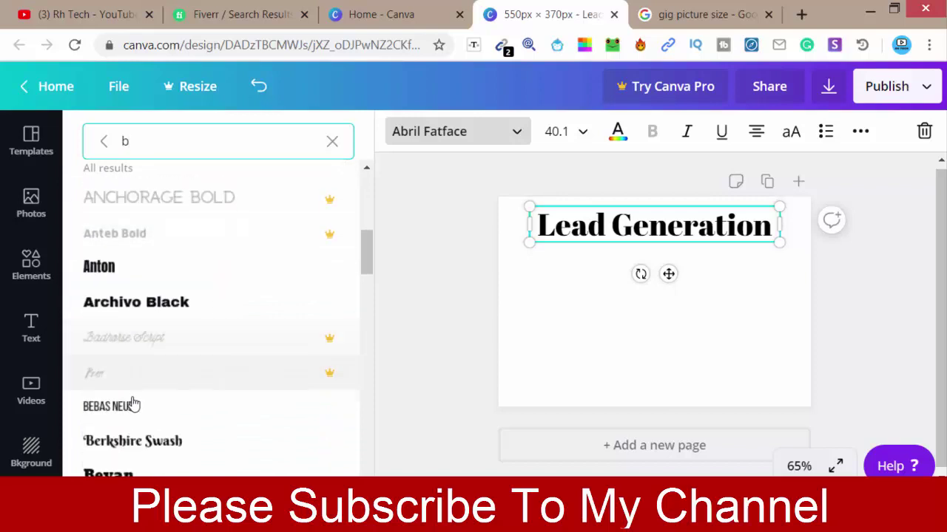
click(106, 414)
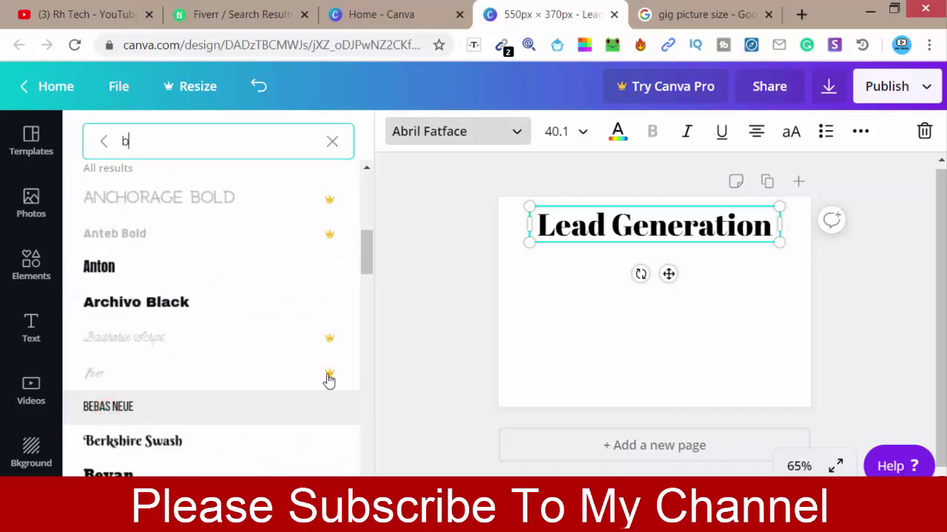
click(594, 276)
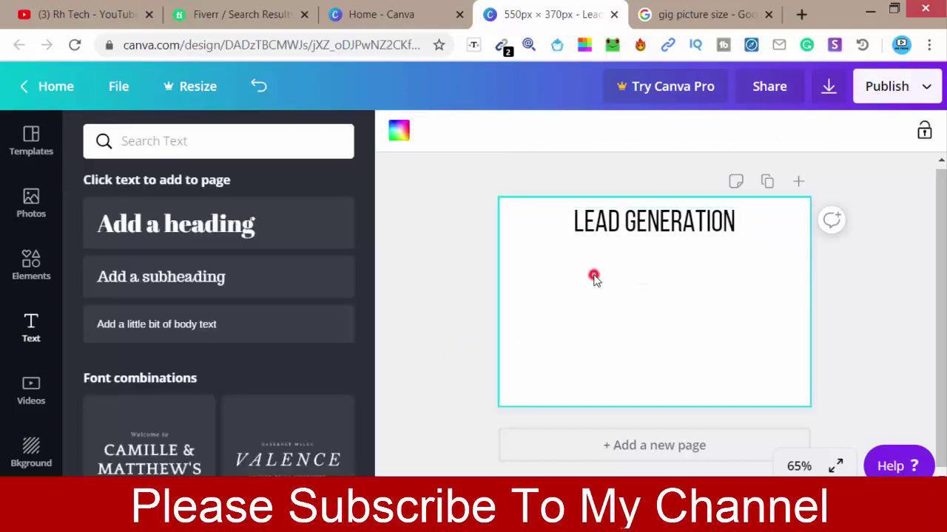
click(640, 218)
Step: Widen the LEAD GENERATION text box and centre it along the magenta guides at the top
drag(777, 244, 808, 250)
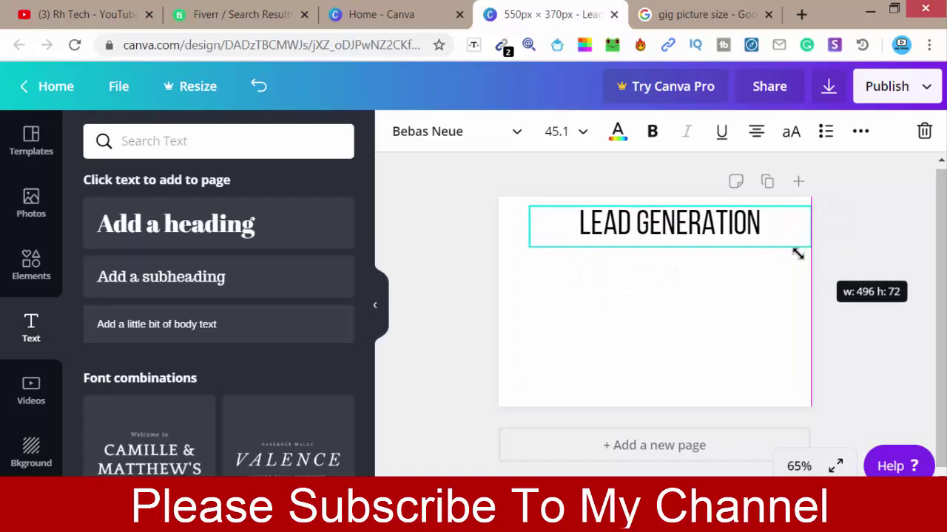
click(550, 299)
drag(655, 223, 635, 228)
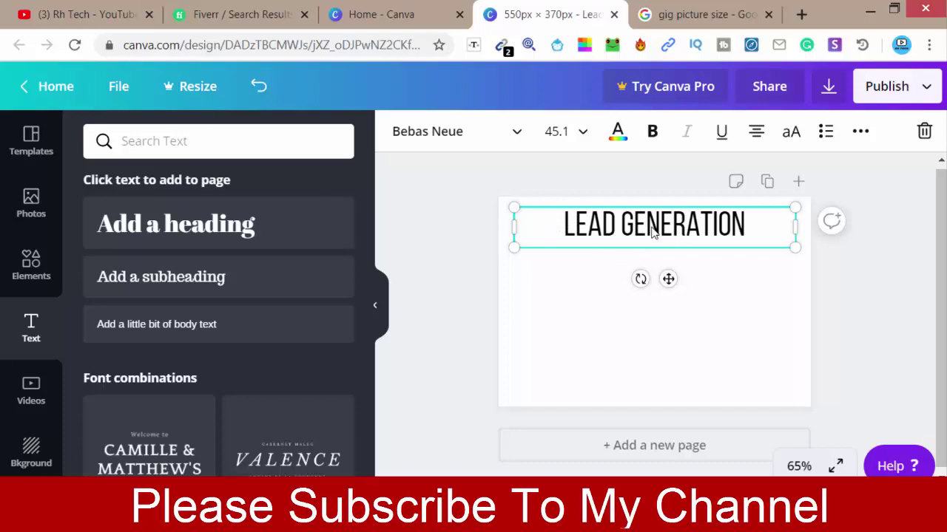
click(553, 290)
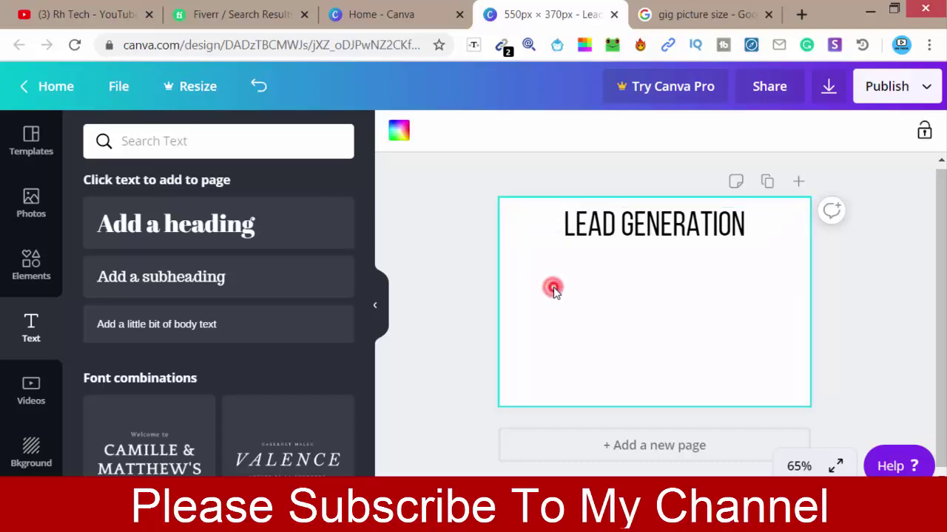
click(601, 227)
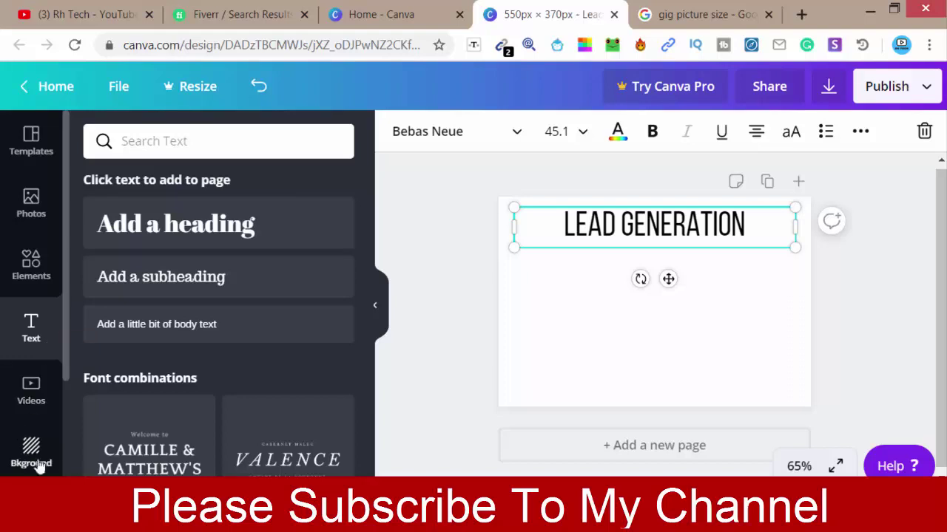
click(566, 341)
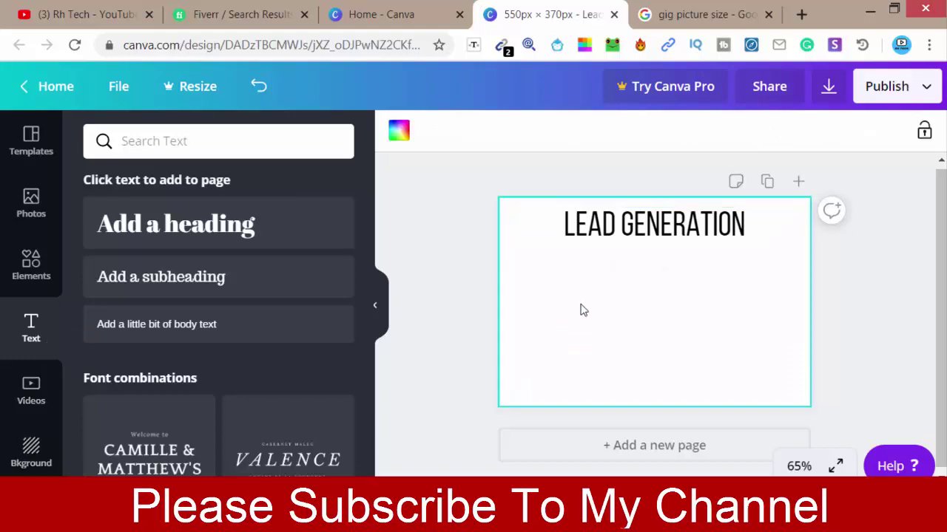
Step: Add a square shape to the page from the Elements shapes collection
click(30, 261)
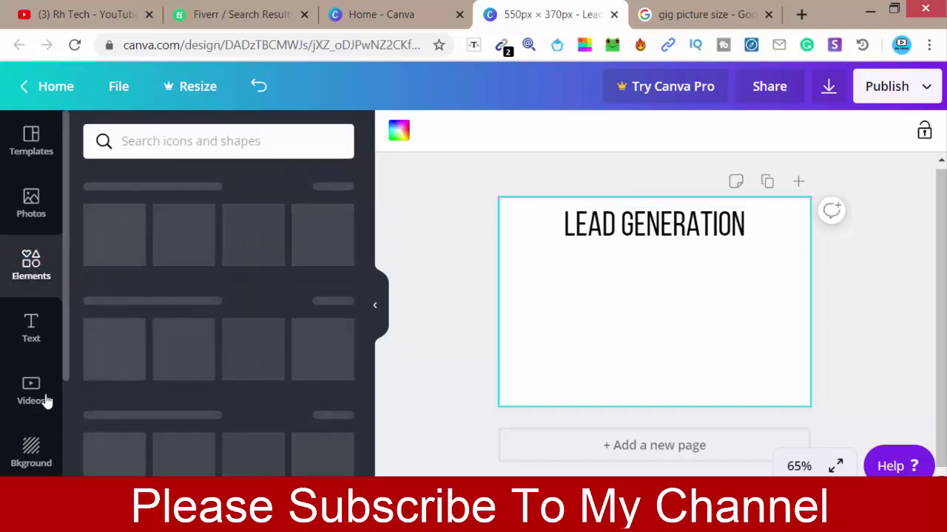
drag(67, 371, 71, 449)
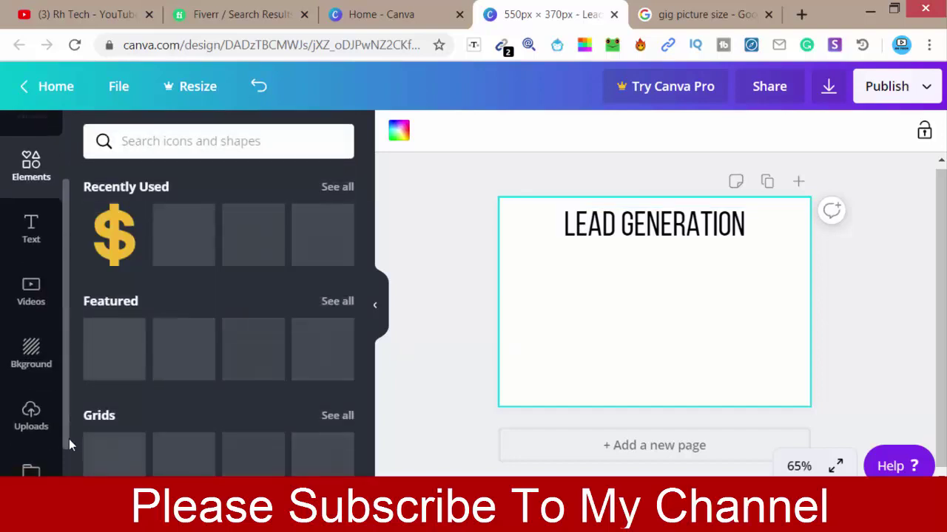
scroll(70, 449, up, 2)
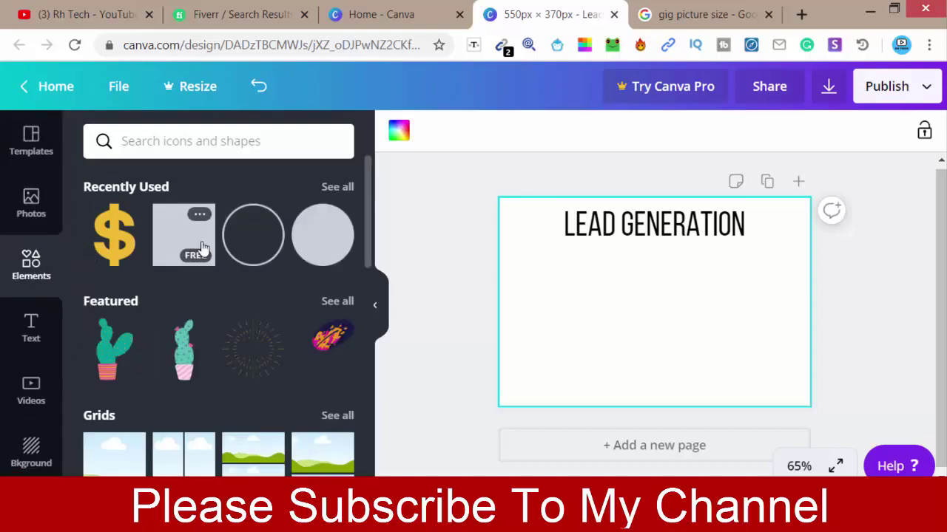
scroll(213, 371, down, 1)
scroll(213, 371, down, 5)
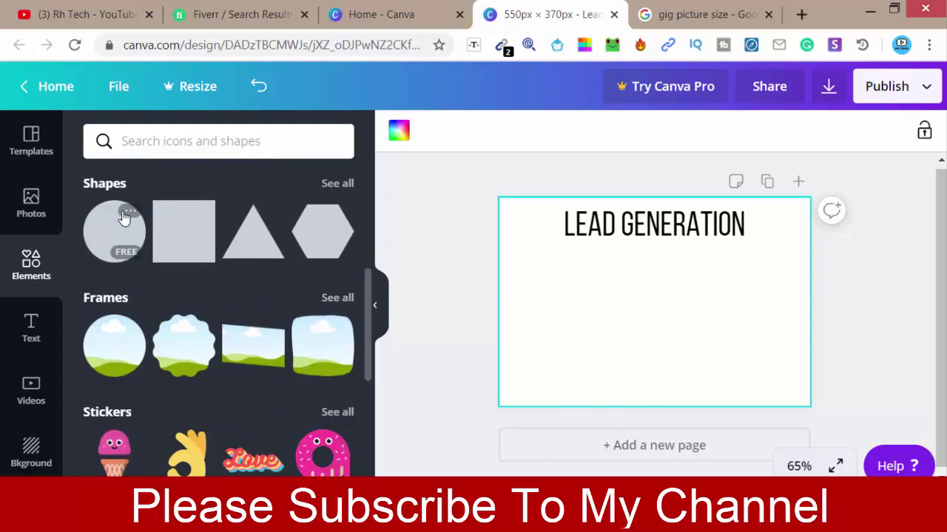
scroll(157, 244, up, 1)
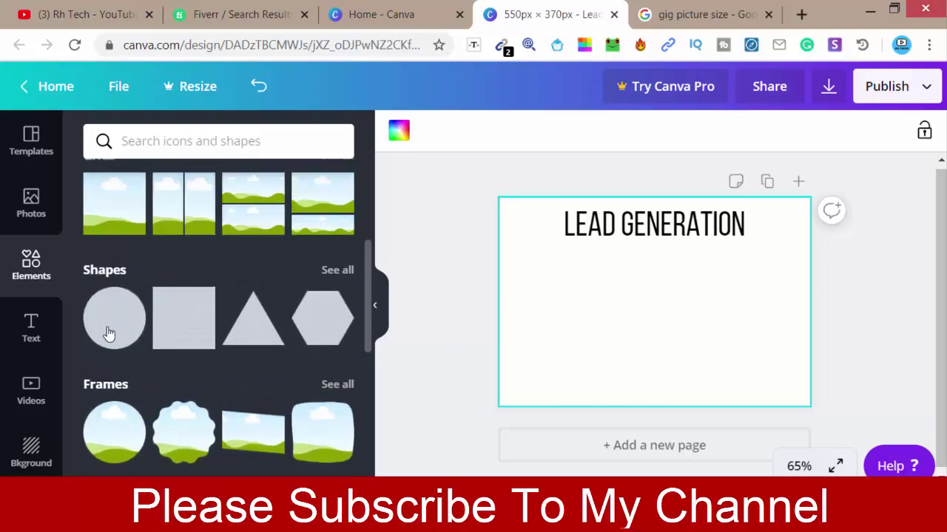
click(186, 314)
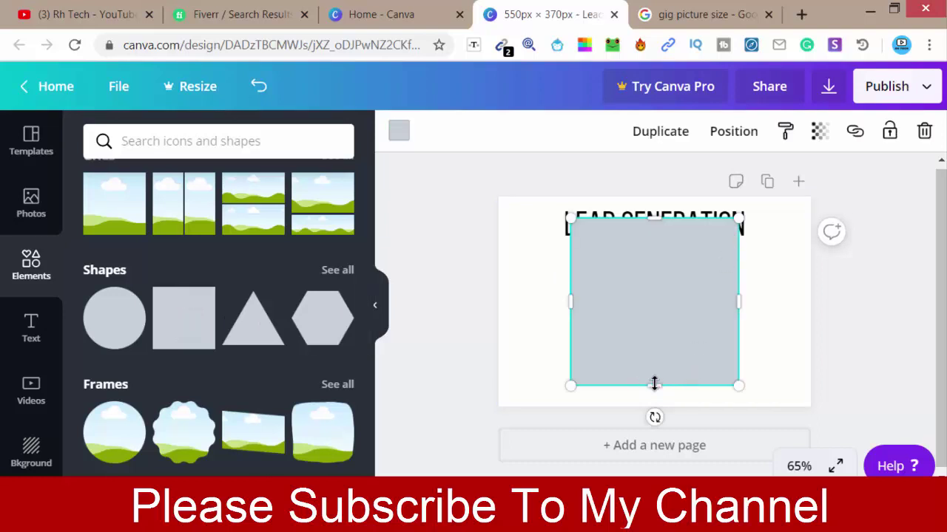
Step: Flatten the square into a thin bar over the heading and stretch it to about 331 px wide
drag(654, 385, 654, 256)
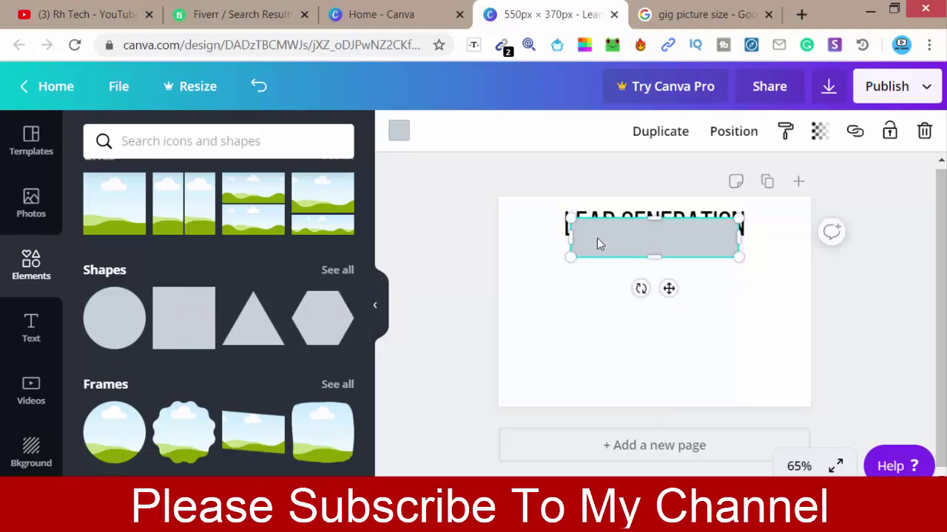
drag(597, 242, 622, 232)
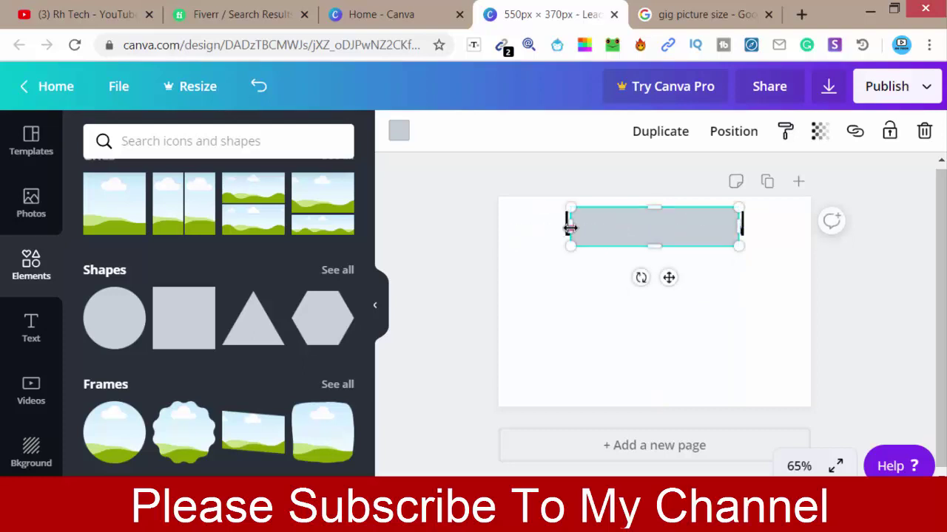
drag(564, 227, 560, 227)
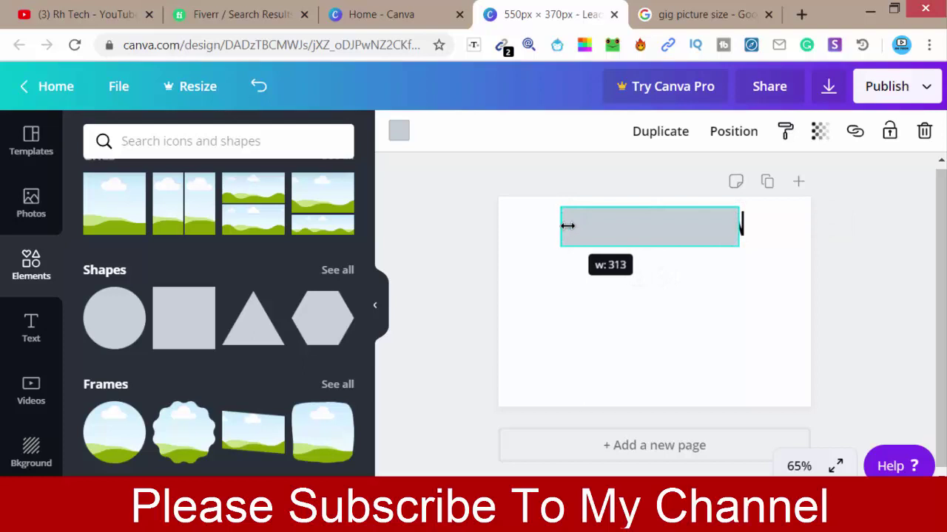
drag(737, 227, 754, 227)
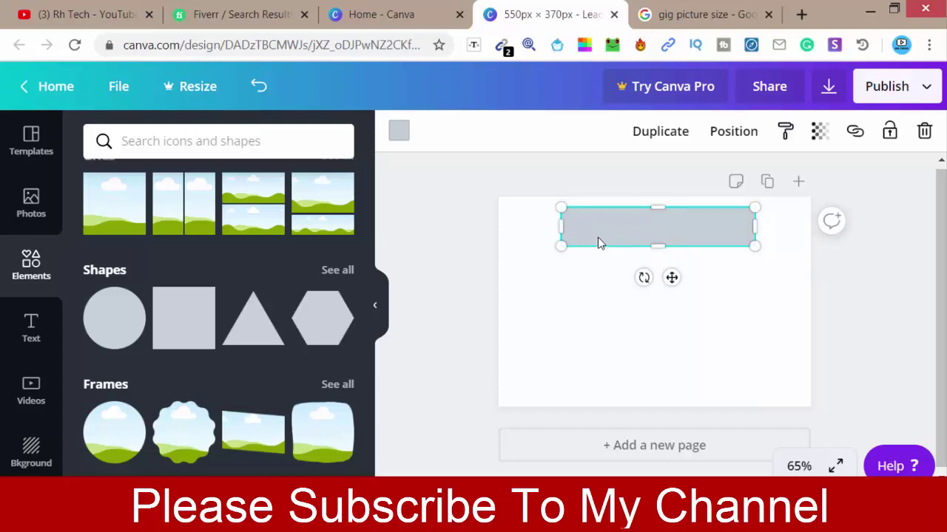
Step: Send the grey bar backward behind the heading and nudge the LEAD GENERATION text down within it
click(731, 133)
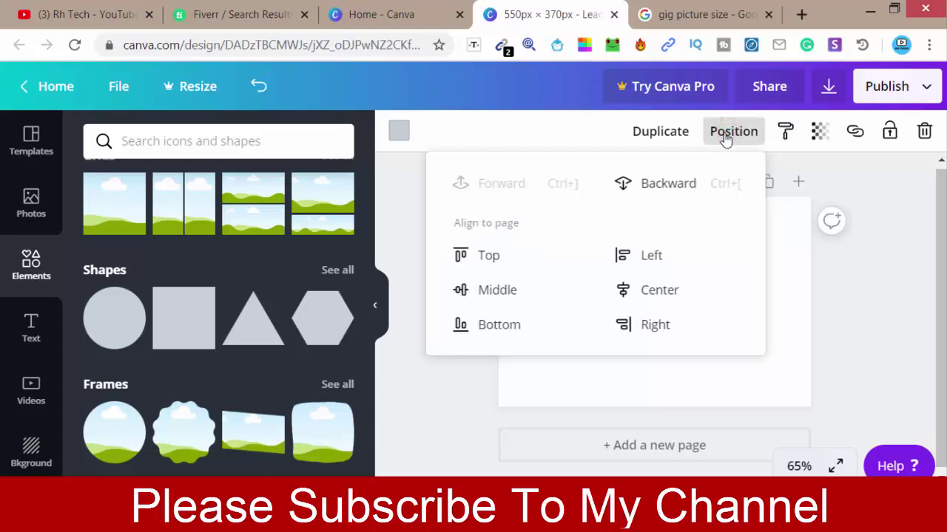
click(651, 189)
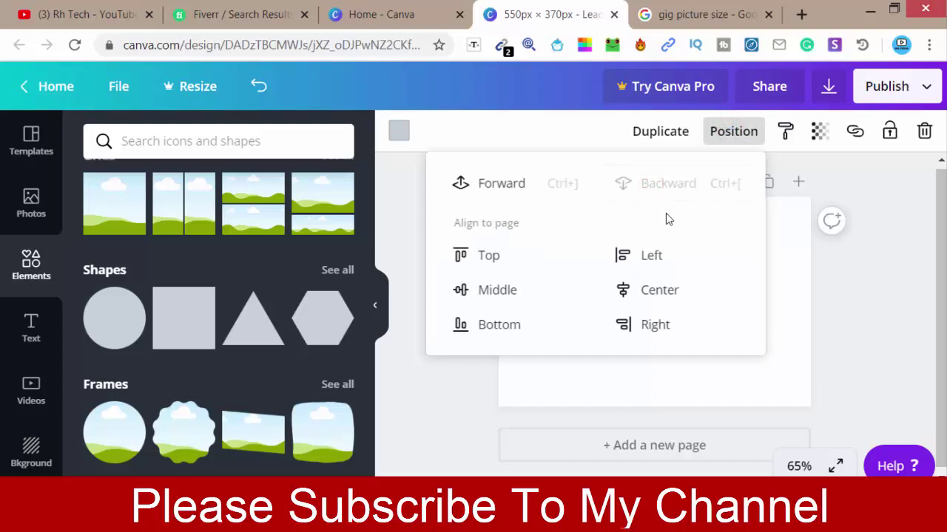
click(685, 392)
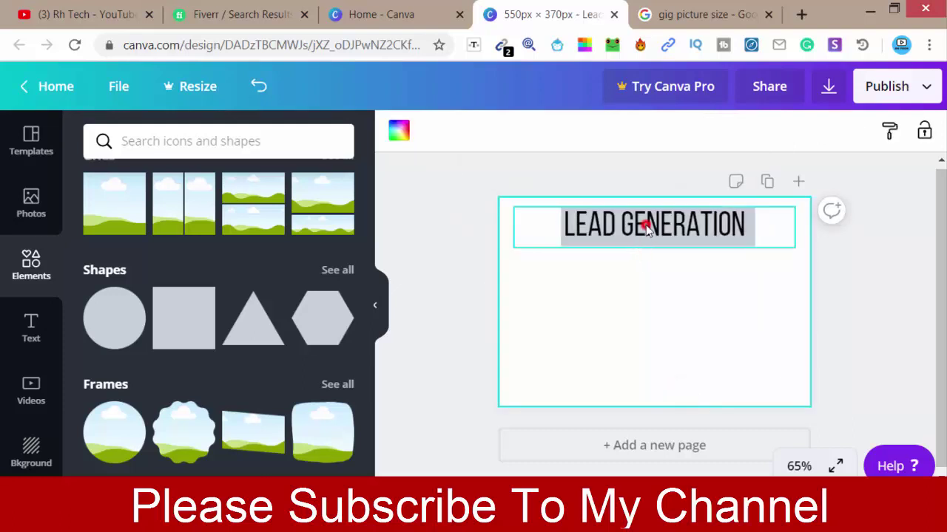
drag(646, 229, 646, 234)
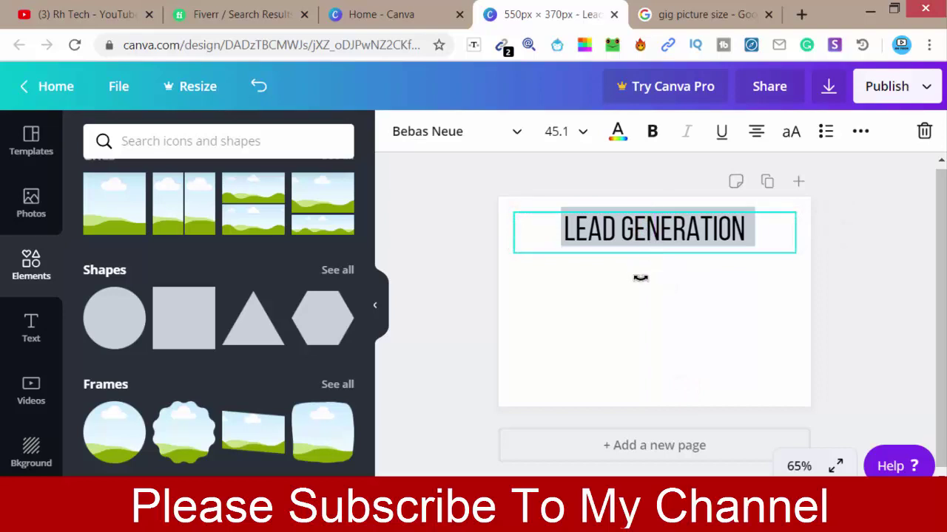
click(587, 290)
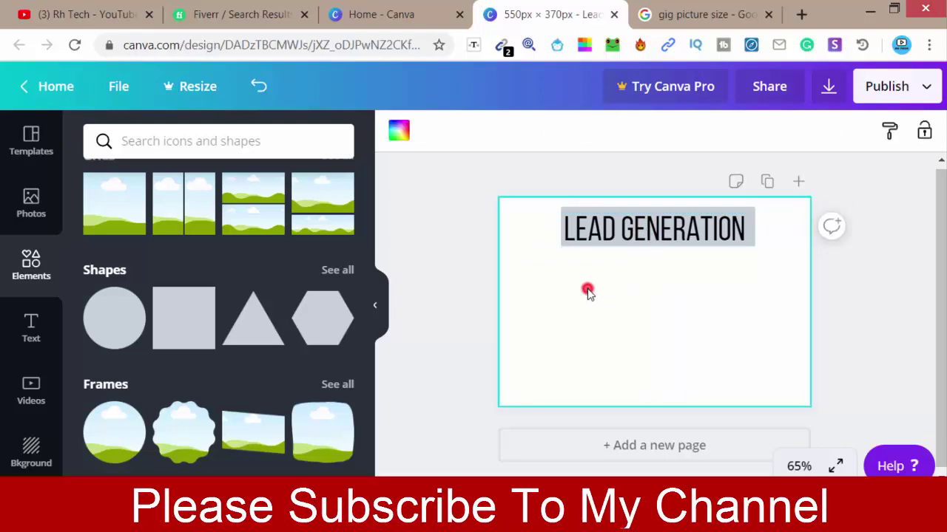
click(749, 208)
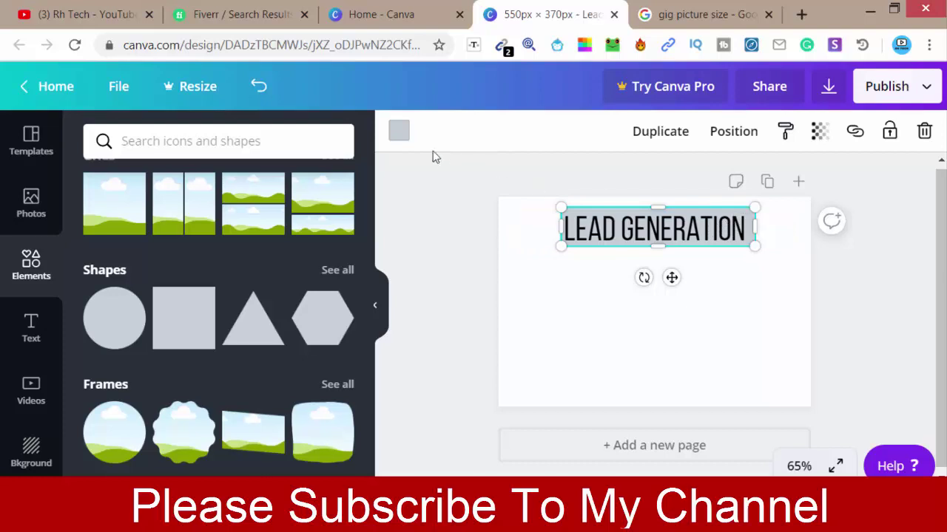
Step: Fill the bar with black from Document Colors, then reselect the LEAD GENERATION text
click(401, 135)
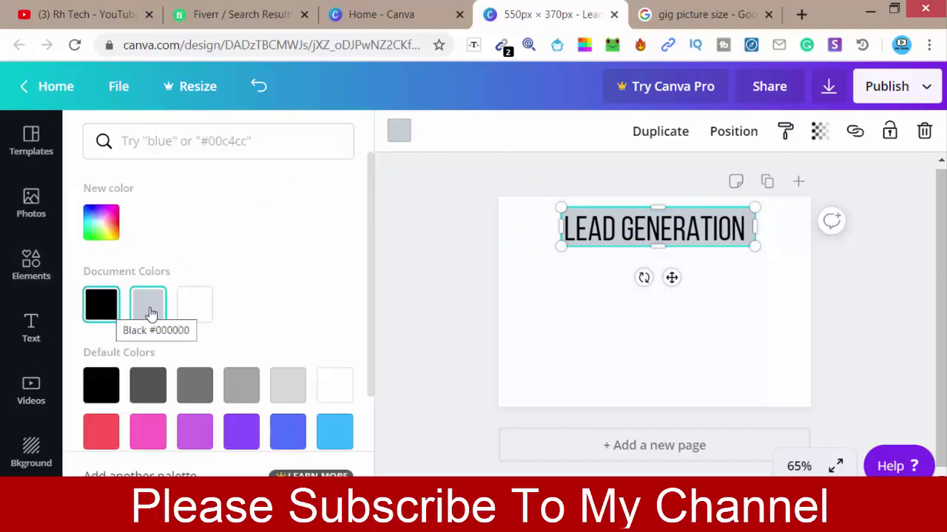
click(101, 308)
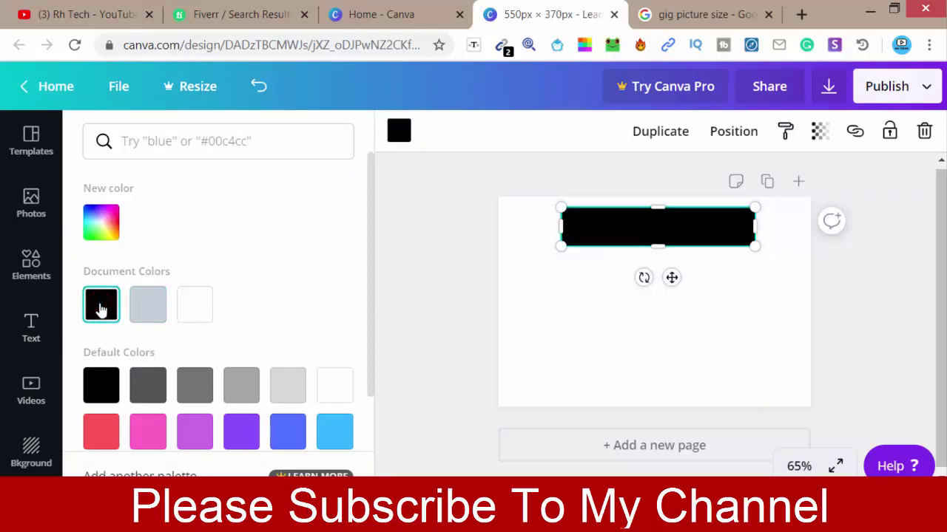
click(551, 305)
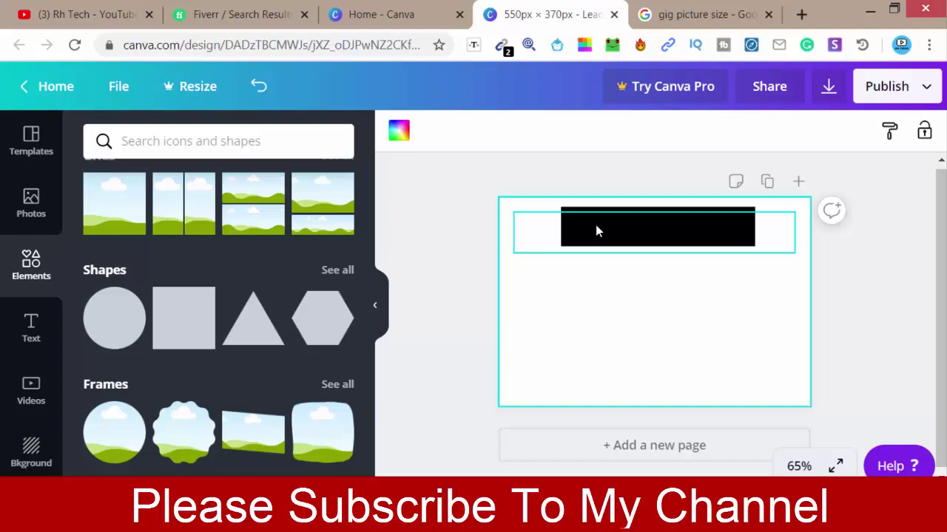
click(597, 230)
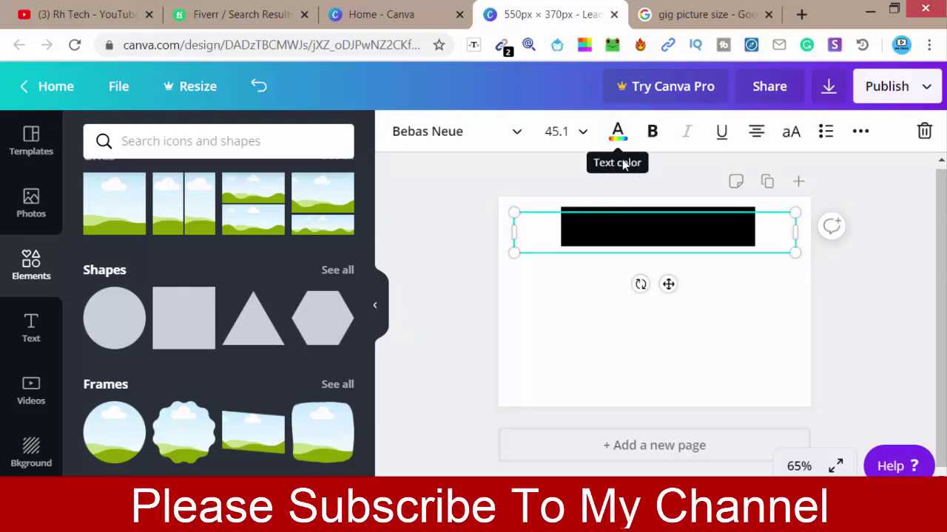
Step: Change the LEAD GENERATION text colour to white from Default Colors
click(617, 135)
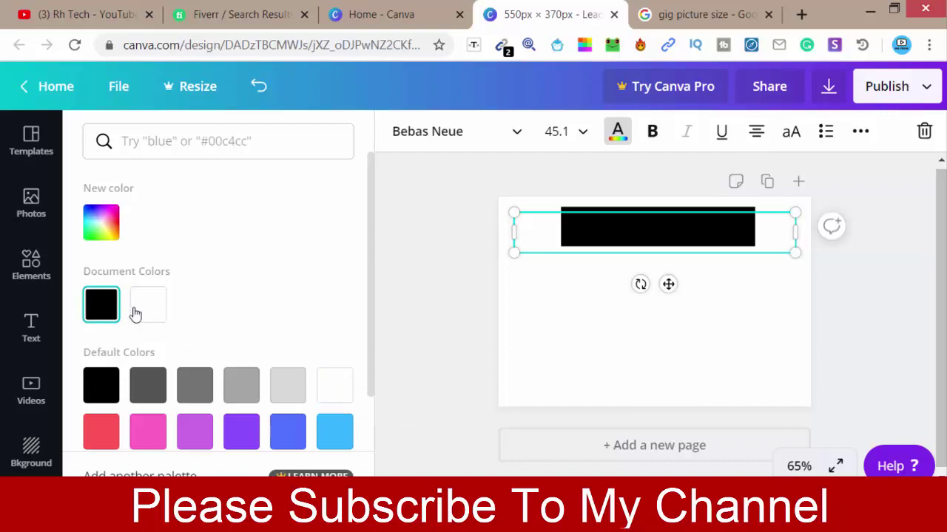
click(342, 394)
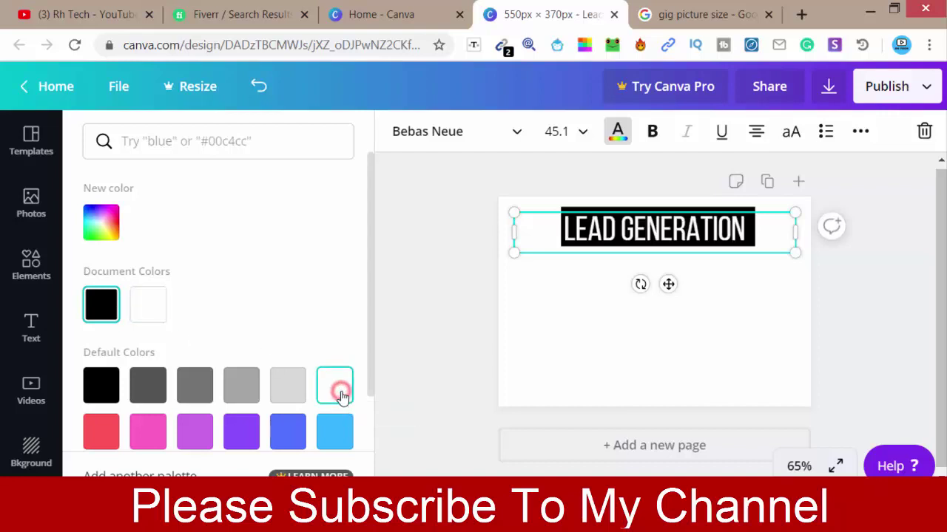
click(591, 318)
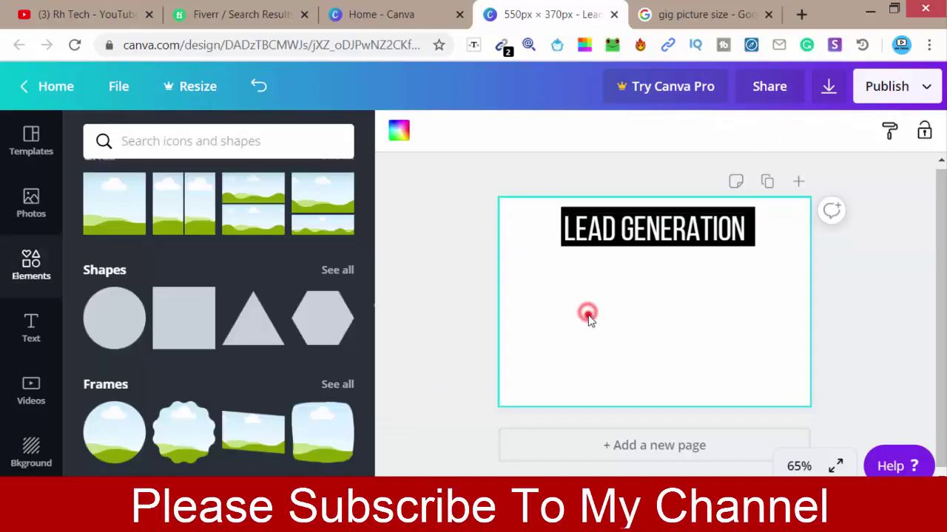
click(748, 212)
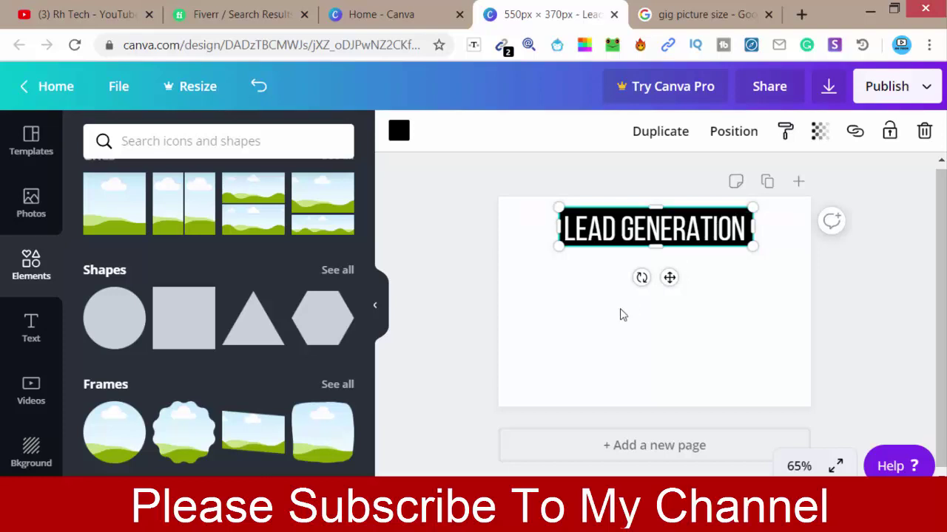
click(602, 330)
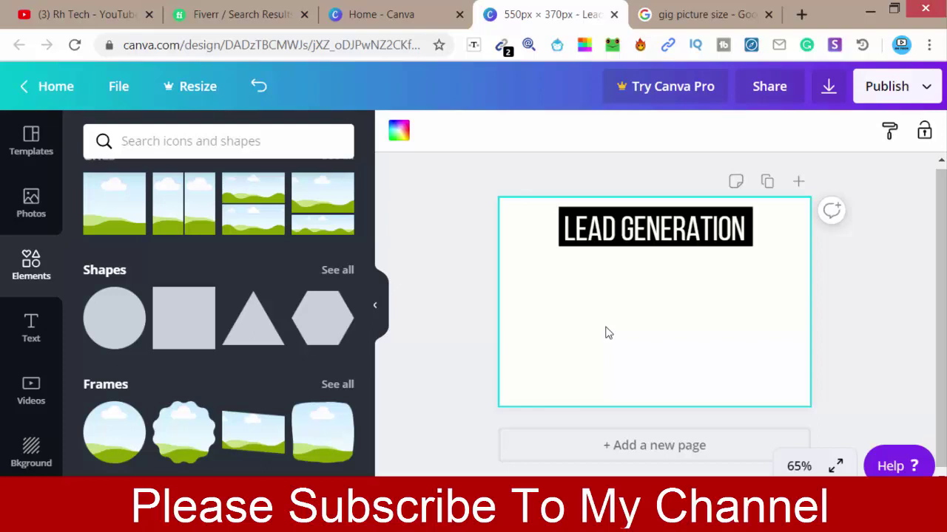
Step: Add a 'My Services:' heading, move it just below the black bar and shrink it
click(31, 327)
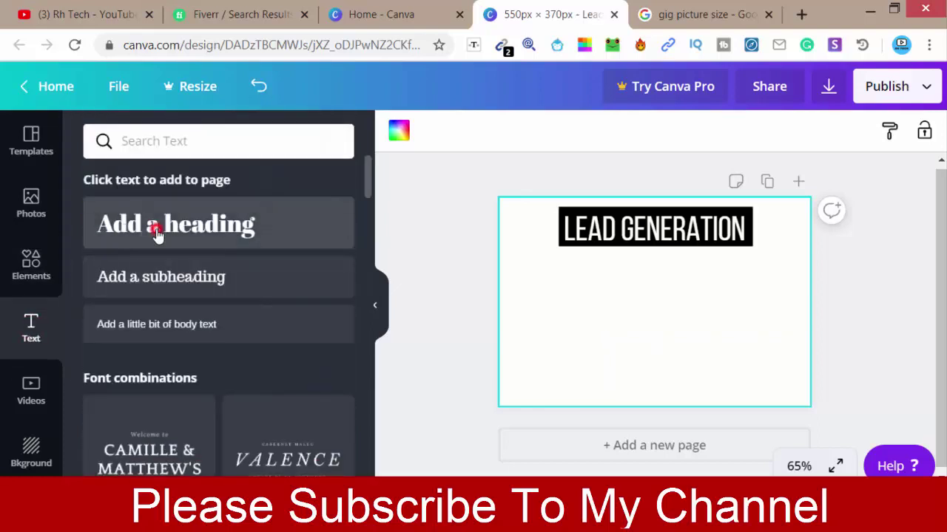
click(154, 226)
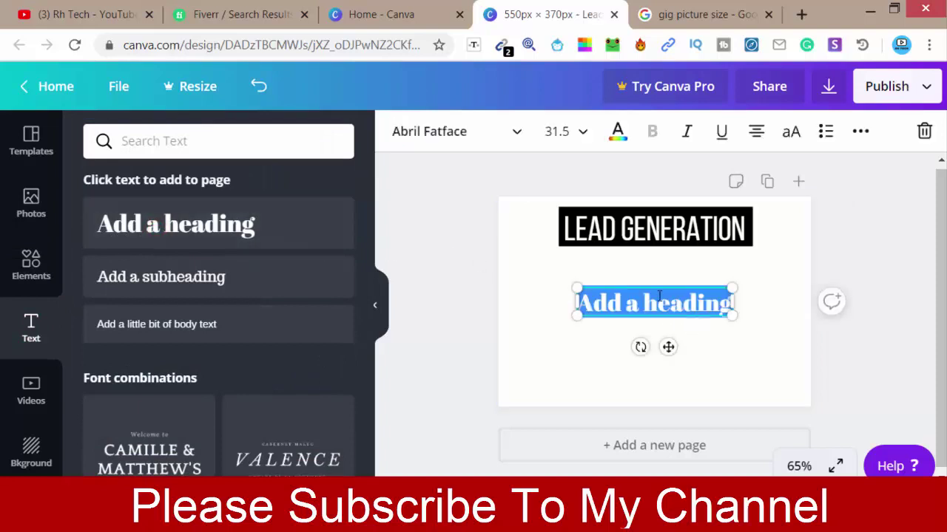
text(My)
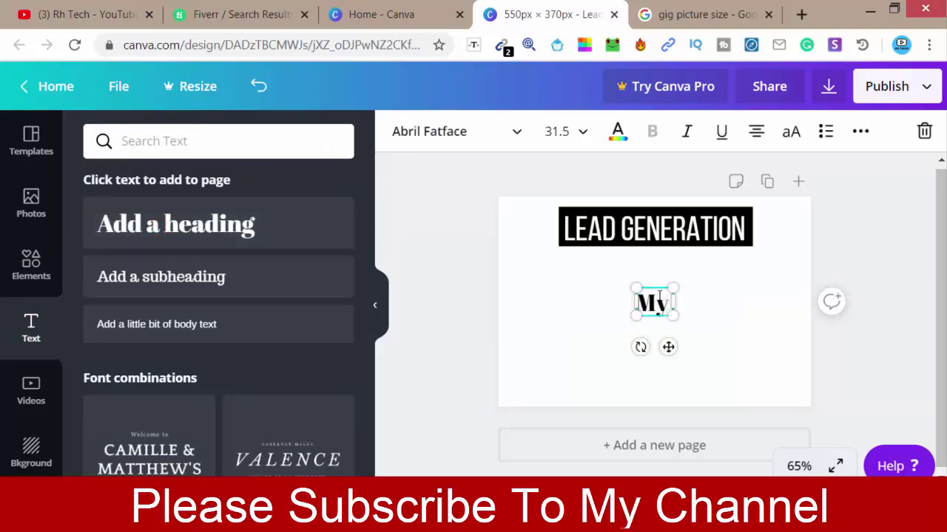
text( Ser)
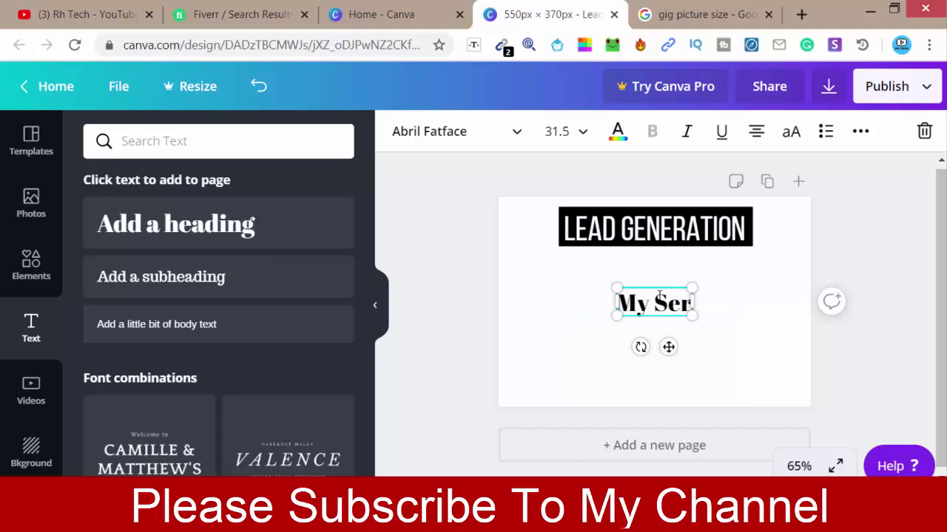
text(vices)
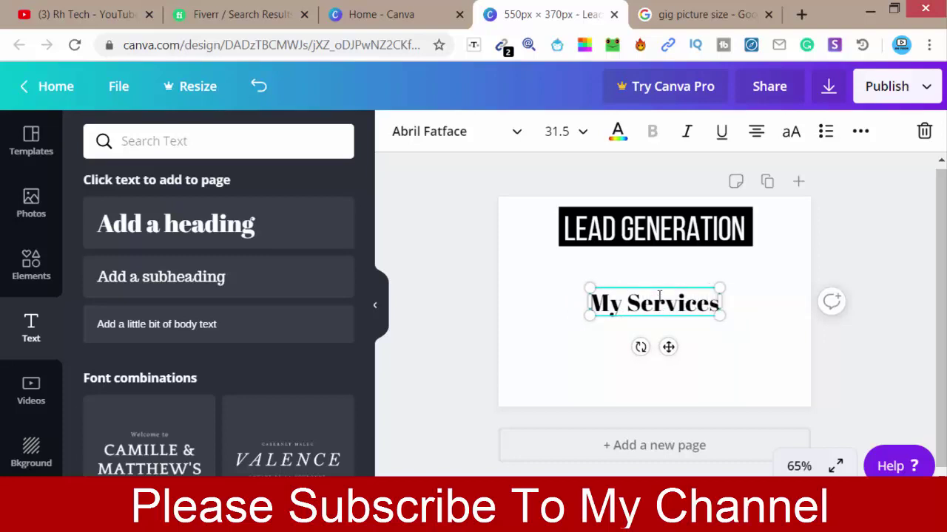
text(:)
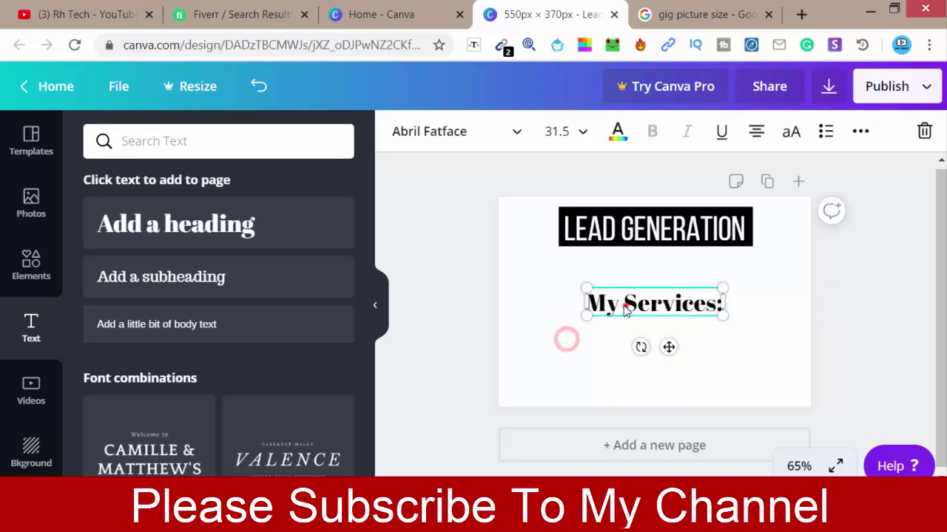
mouse_move(621, 303)
mouse_down()
mouse_move(576, 275)
mouse_move(582, 270)
mouse_up()
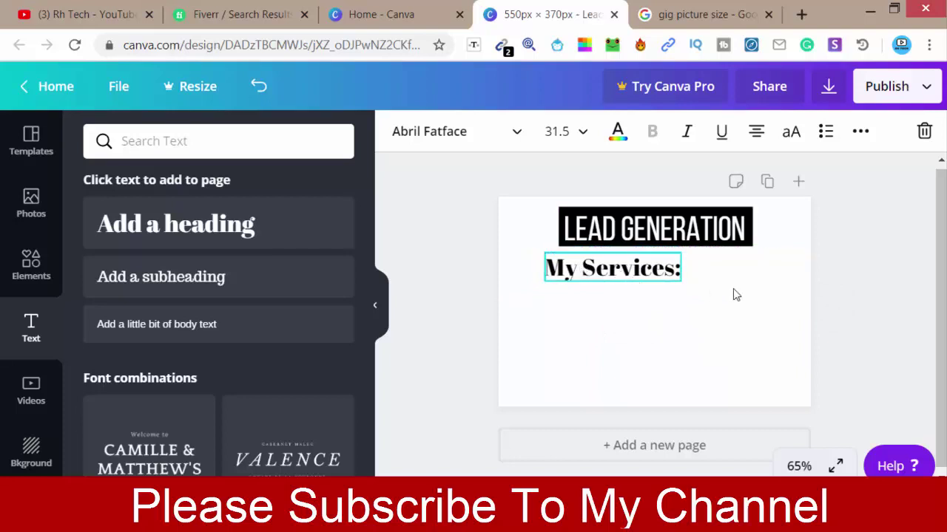
drag(681, 279, 660, 271)
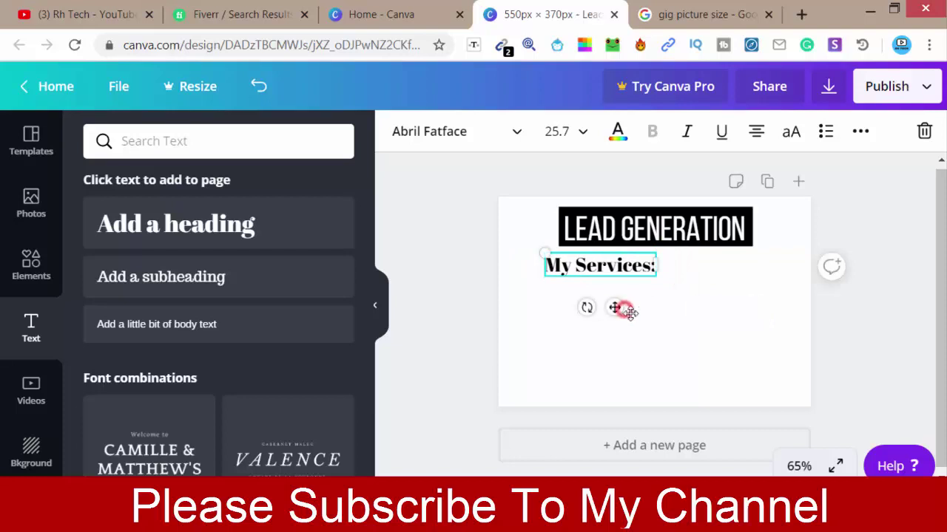
Step: Set the MY SERVICES: heading font to Bebas Neue
click(661, 322)
click(601, 268)
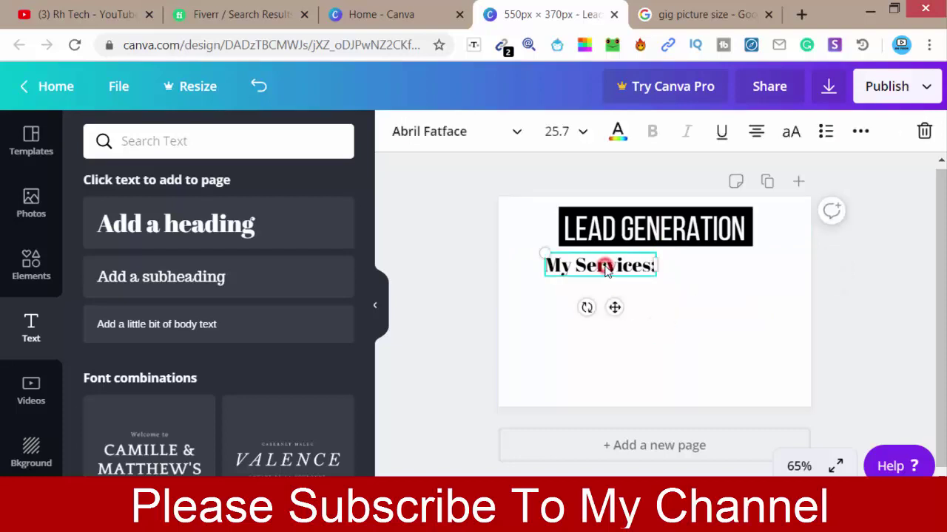
click(519, 130)
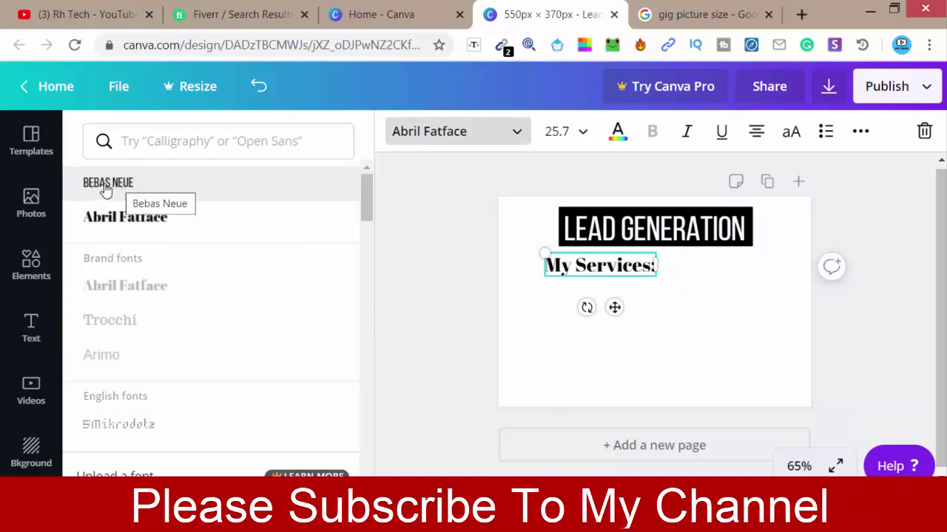
click(107, 185)
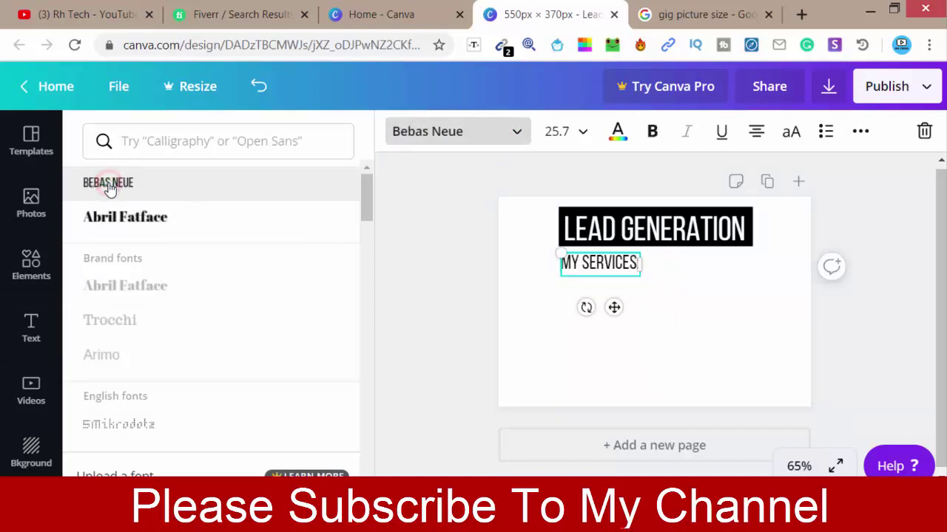
click(548, 304)
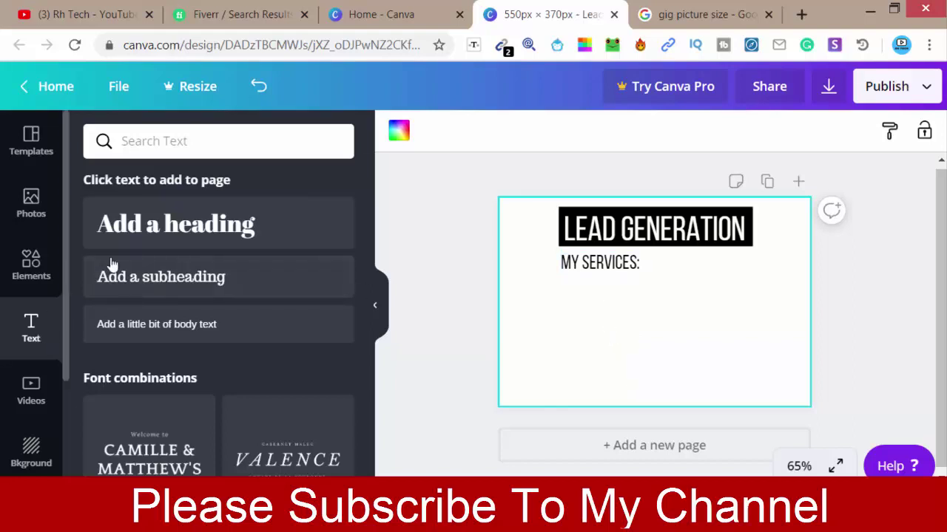
Step: Add a new heading reading 'B2B Lead Generation'
click(164, 229)
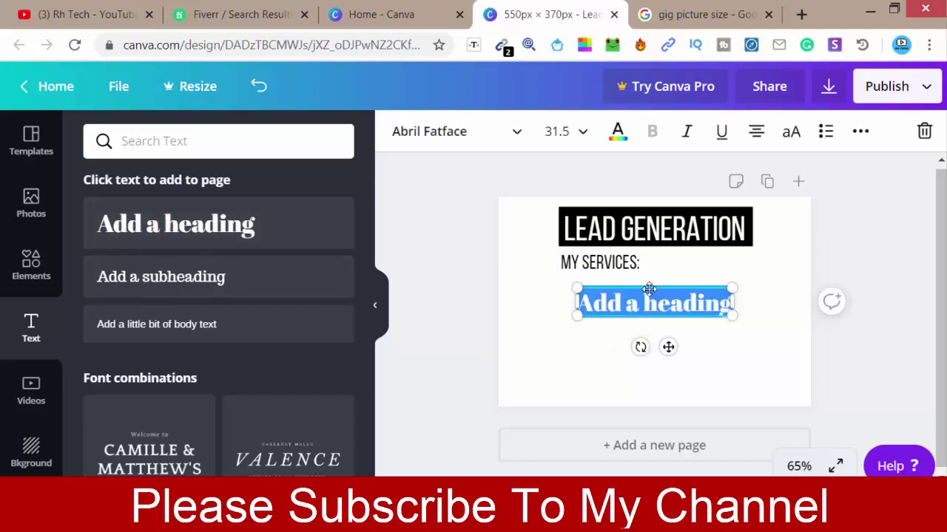
click(710, 302)
triple_click(713, 301)
text(B)
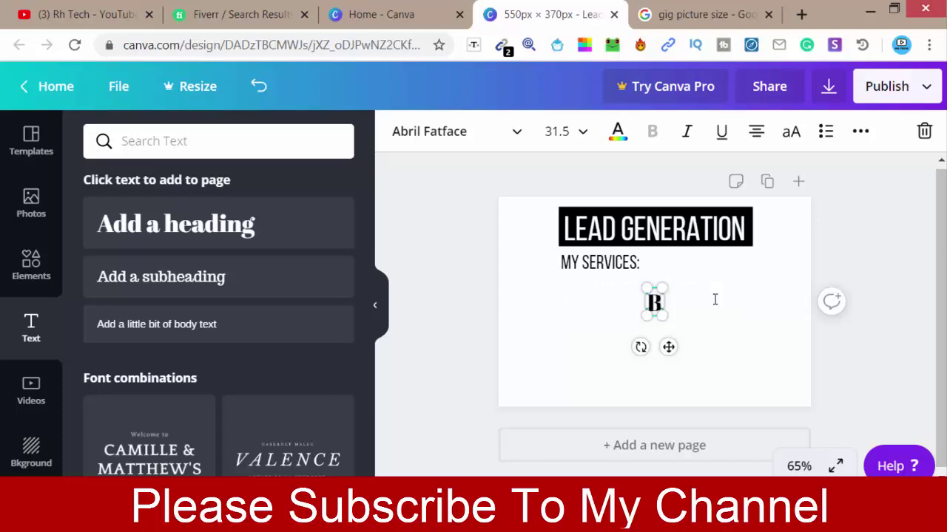
text(2)
text(B)
key(BackSpace)
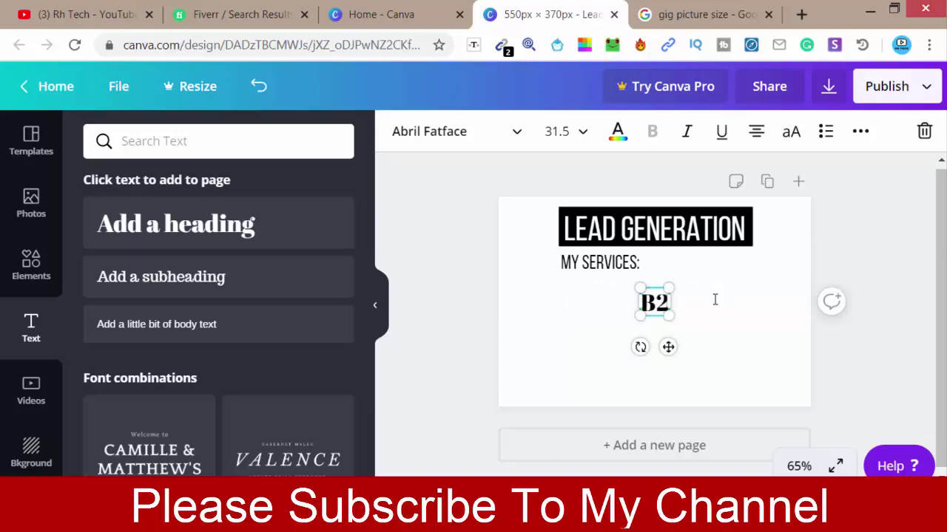
text(B)
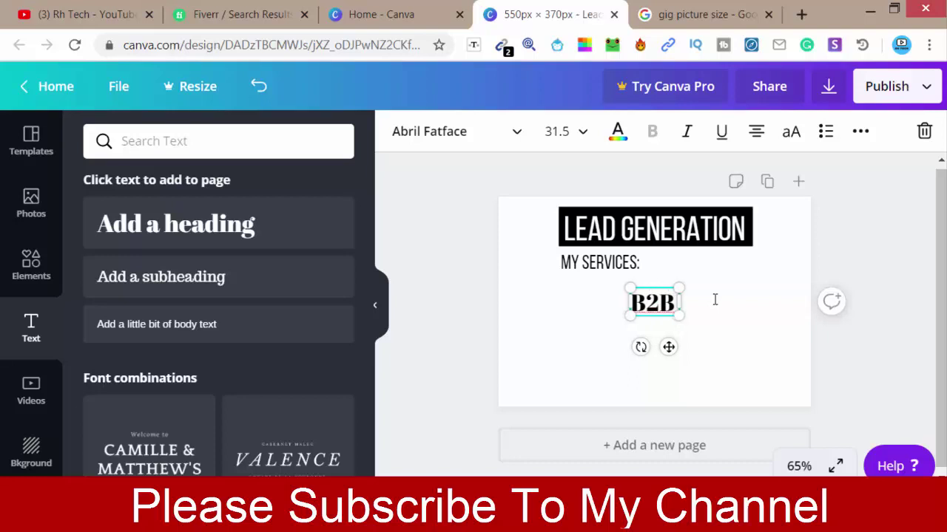
text( Lead )
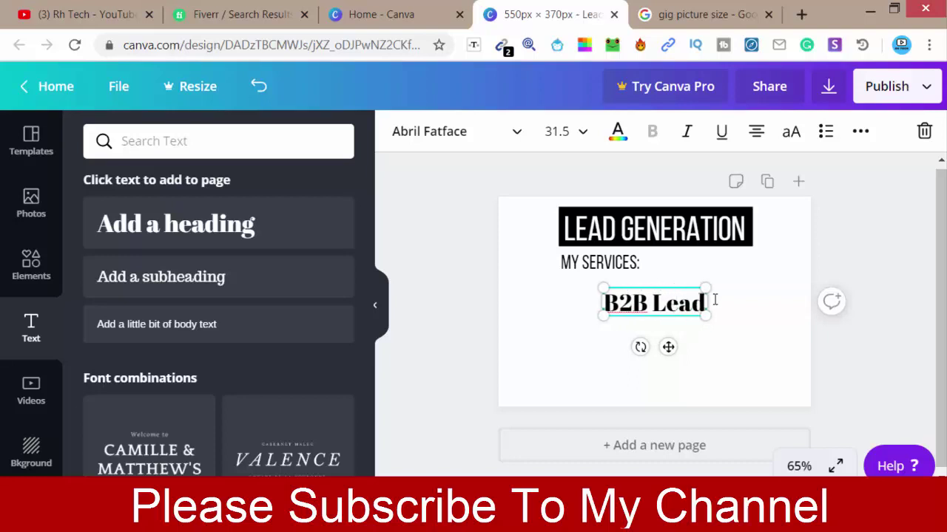
text(Gen)
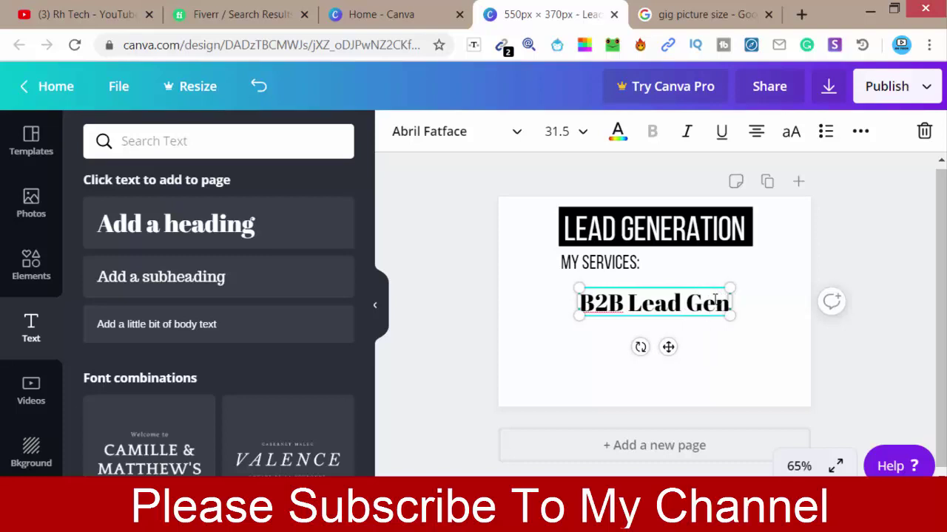
text(eratio)
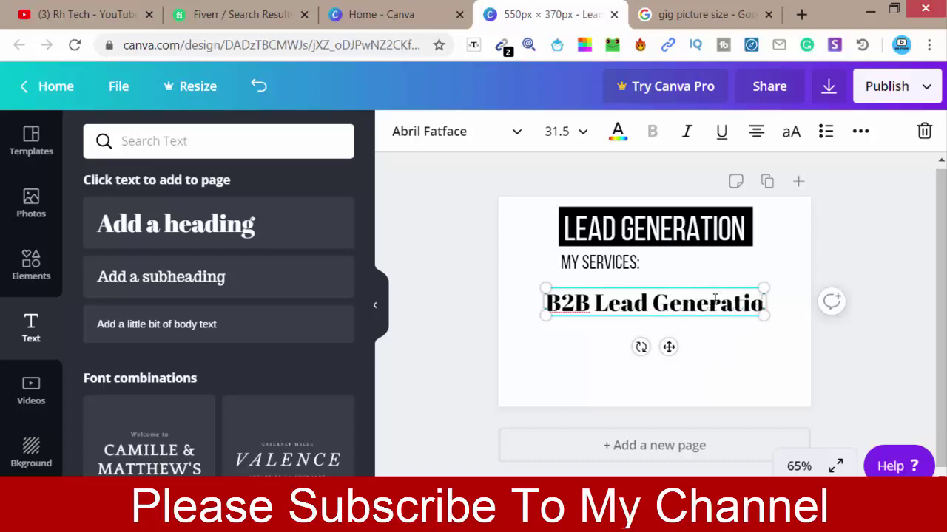
text(n)
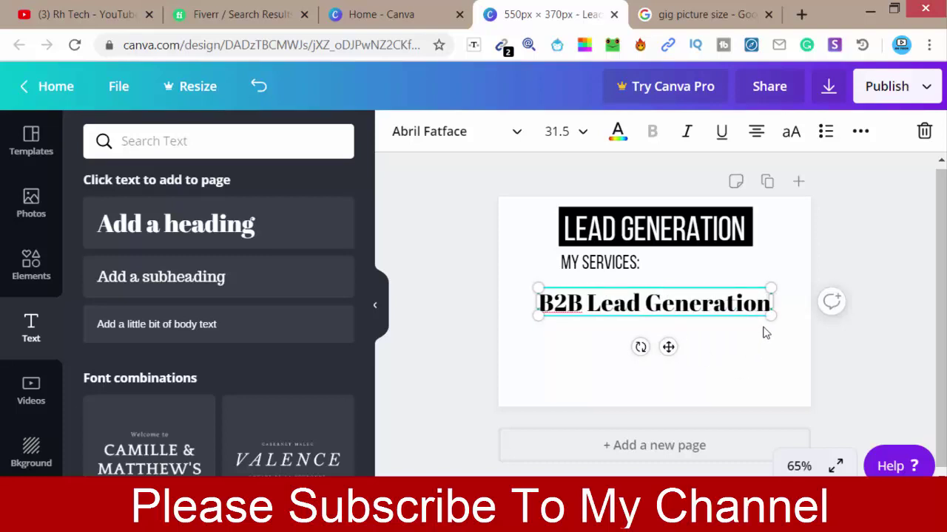
Step: Shrink the B2B Lead Generation text and place it just under MY SERVICES:
drag(771, 315, 658, 289)
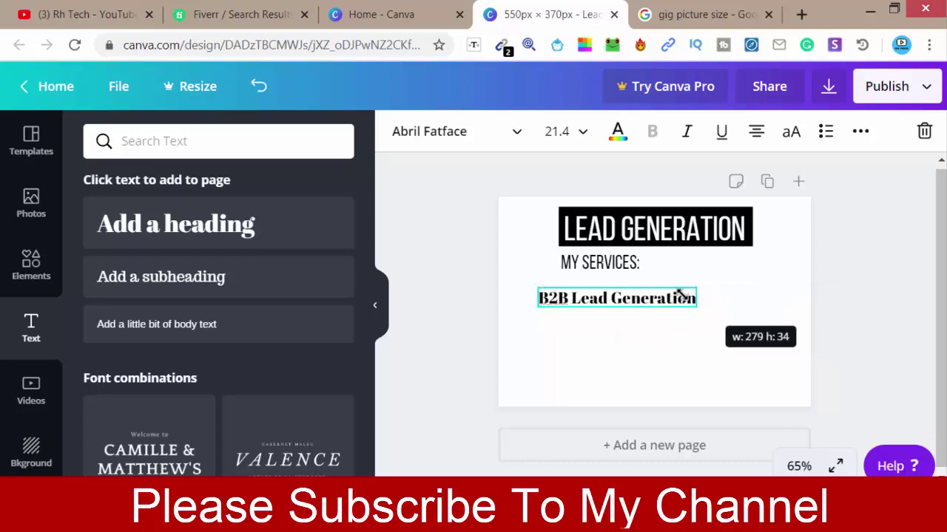
click(544, 330)
drag(567, 298, 644, 288)
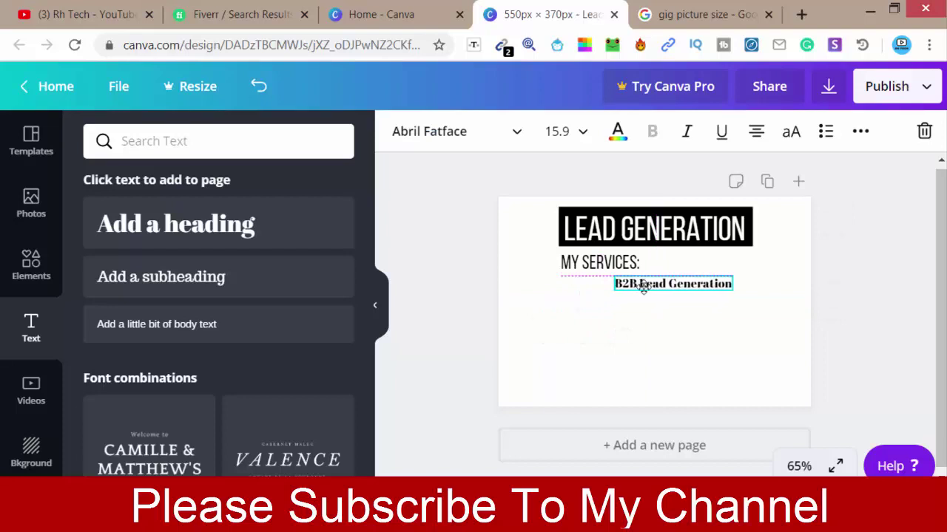
click(604, 314)
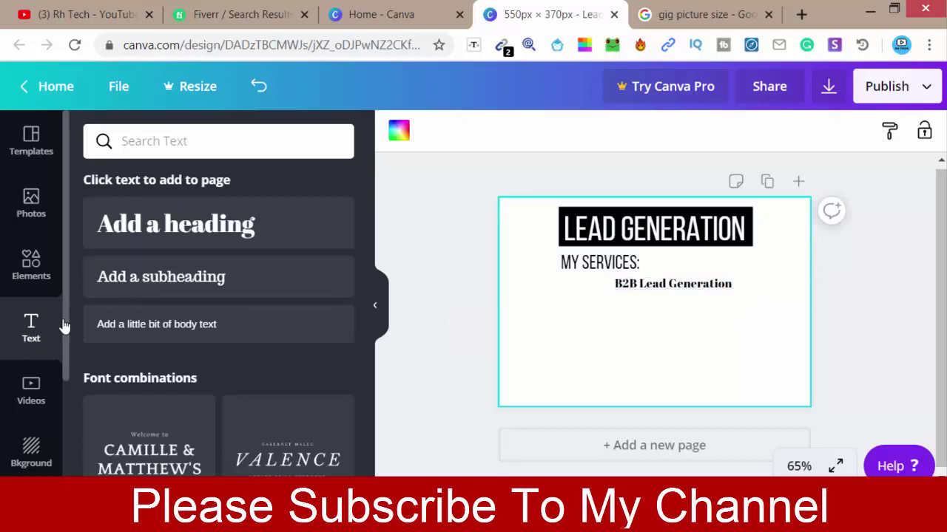
Step: Duplicate the B2B Lead Generation line and position the copy beneath the original
click(638, 288)
click(861, 132)
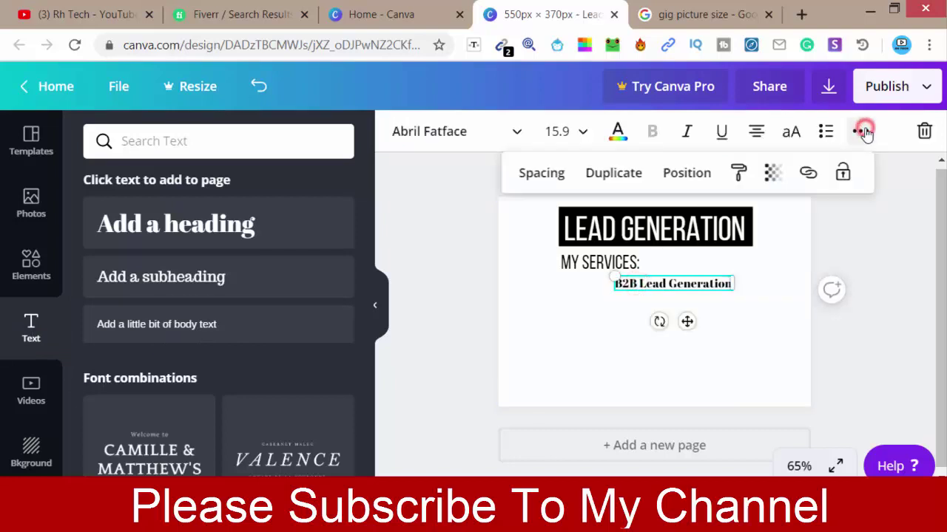
click(613, 174)
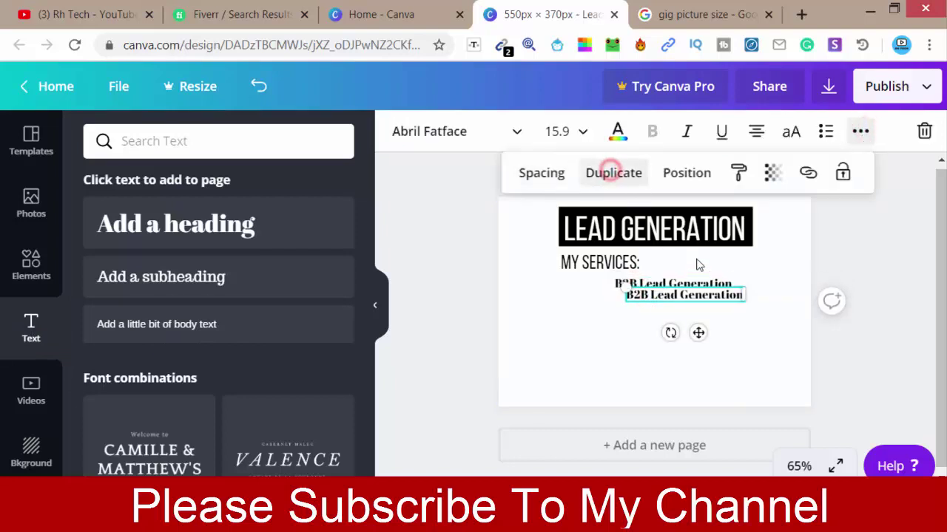
double_click(681, 295)
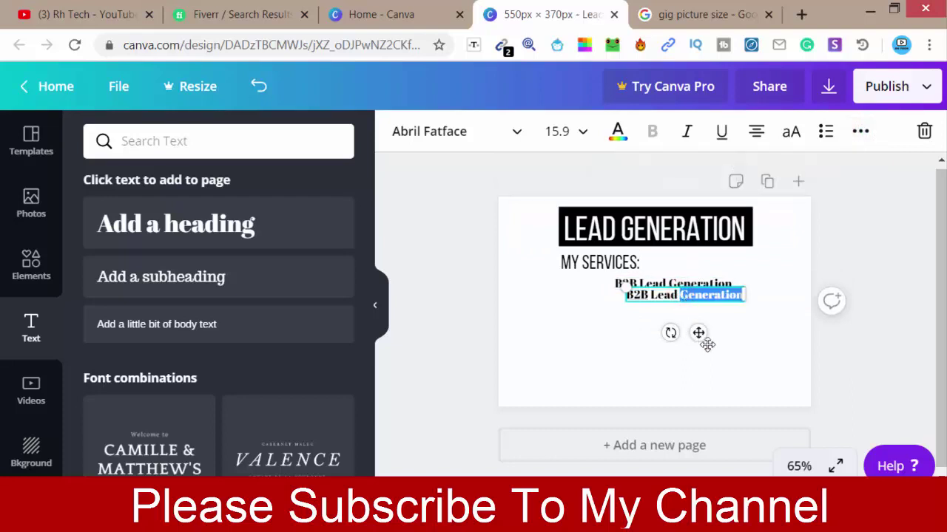
click(727, 329)
drag(667, 290, 656, 297)
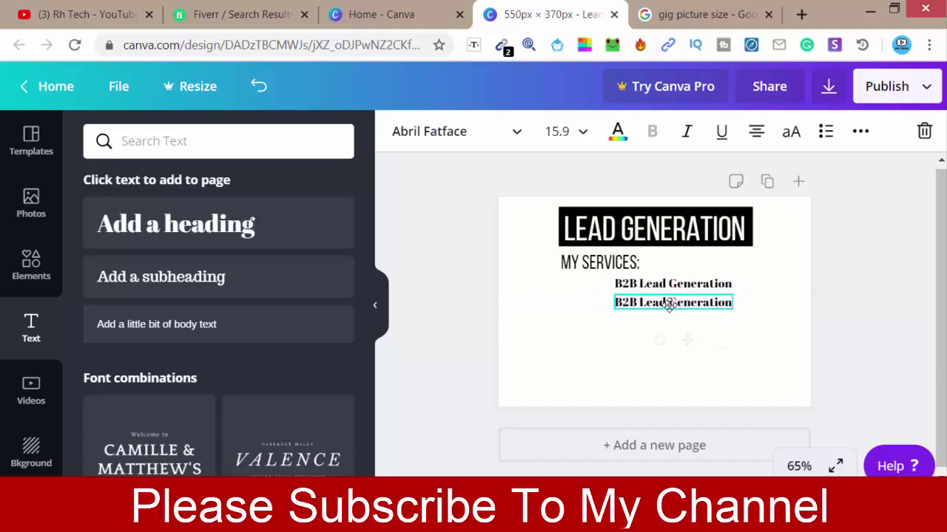
Step: Replace the copy's text with 'Email List Building' and align it under B2B Lead Generation
double_click(670, 301)
click(669, 301)
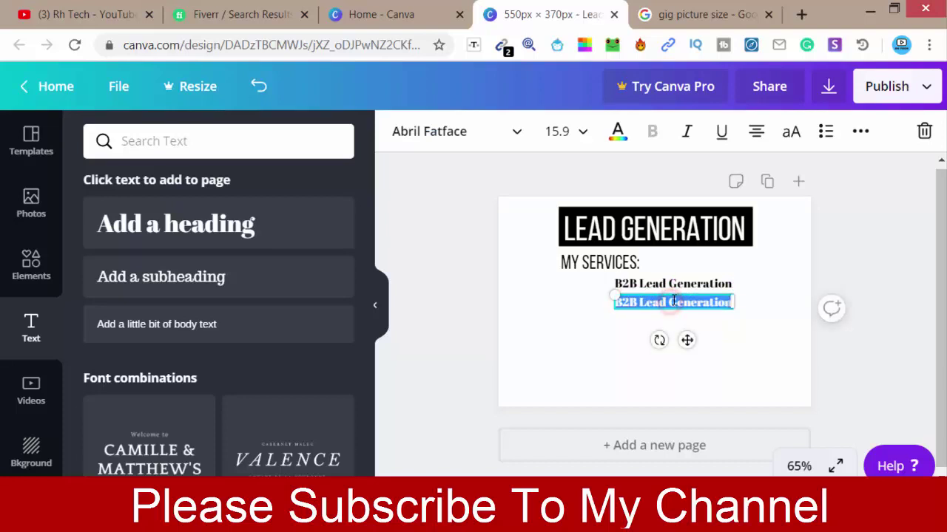
key(BackSpace)
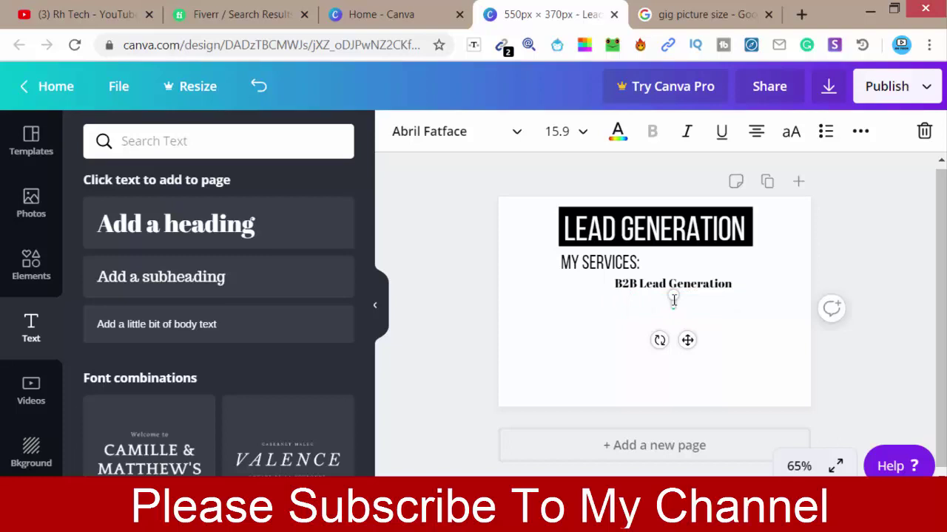
text(Emai)
text(l)
text( List)
text( Buil)
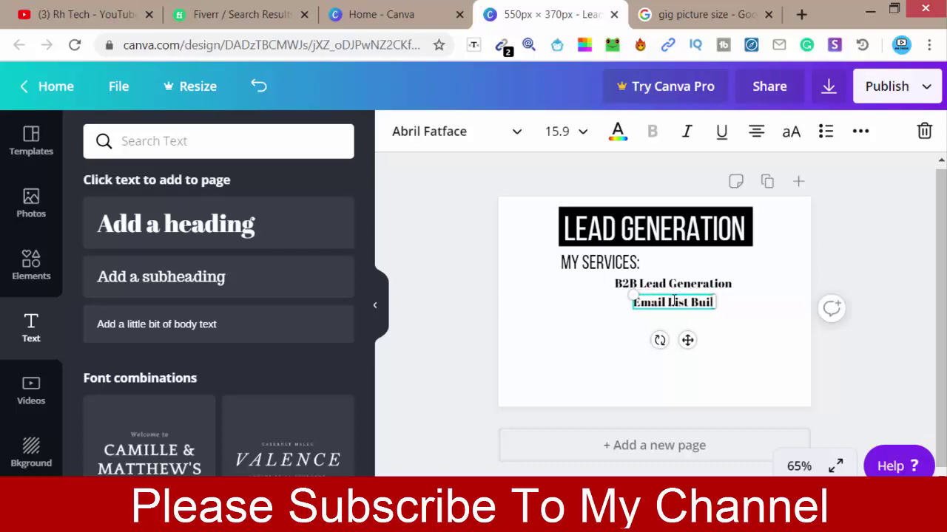
text(d)
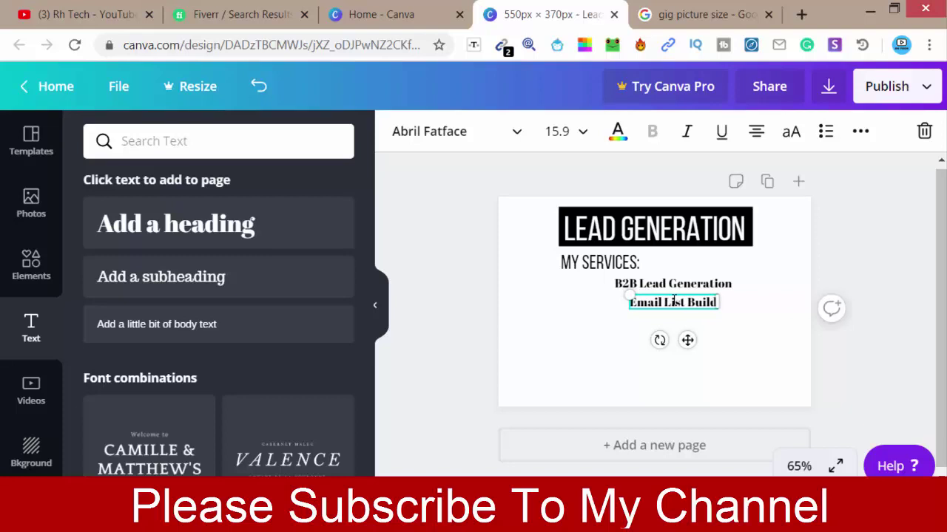
text(ing)
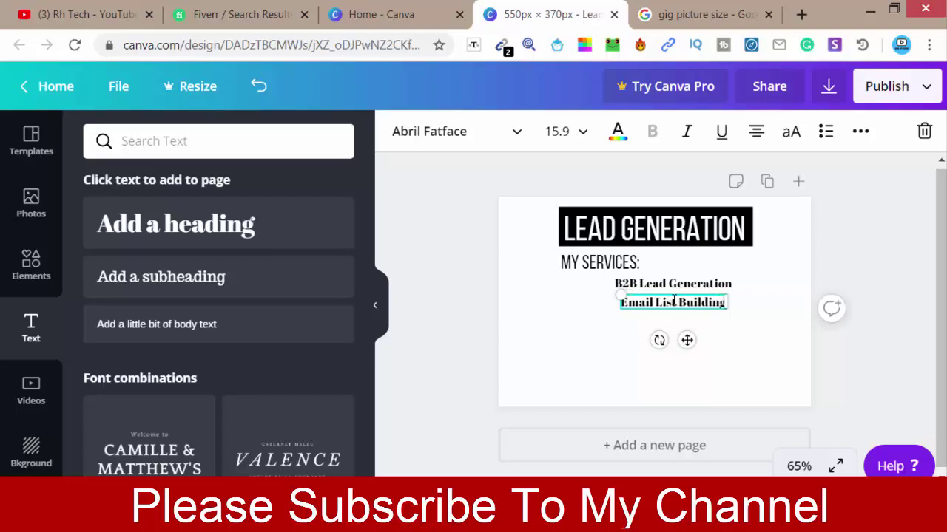
click(596, 337)
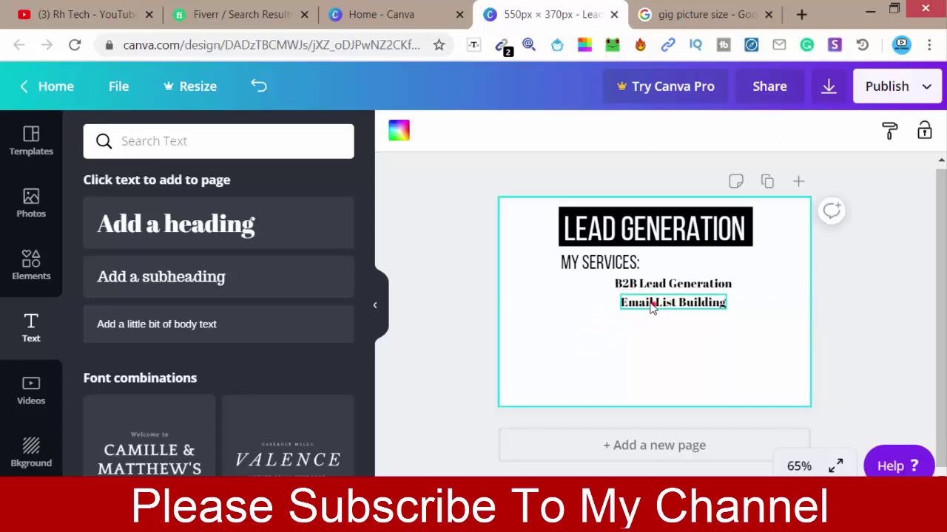
drag(647, 303, 643, 304)
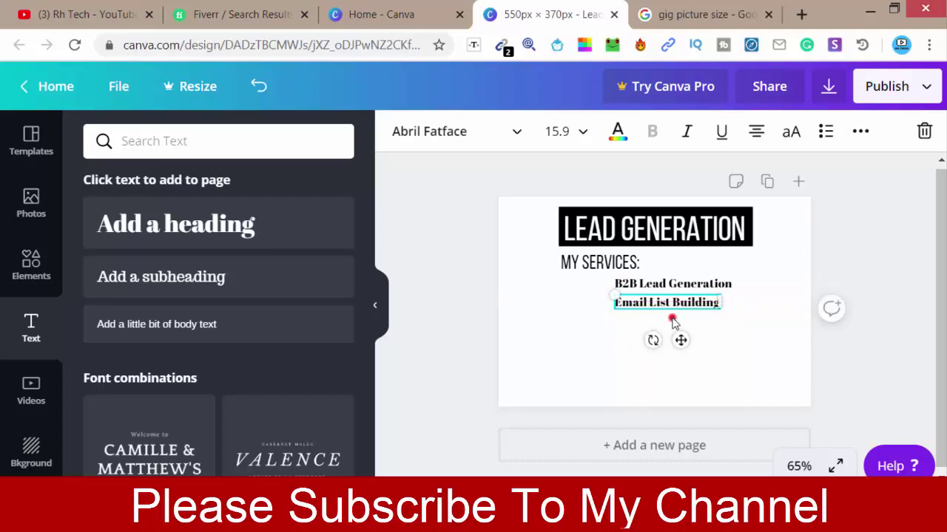
click(673, 319)
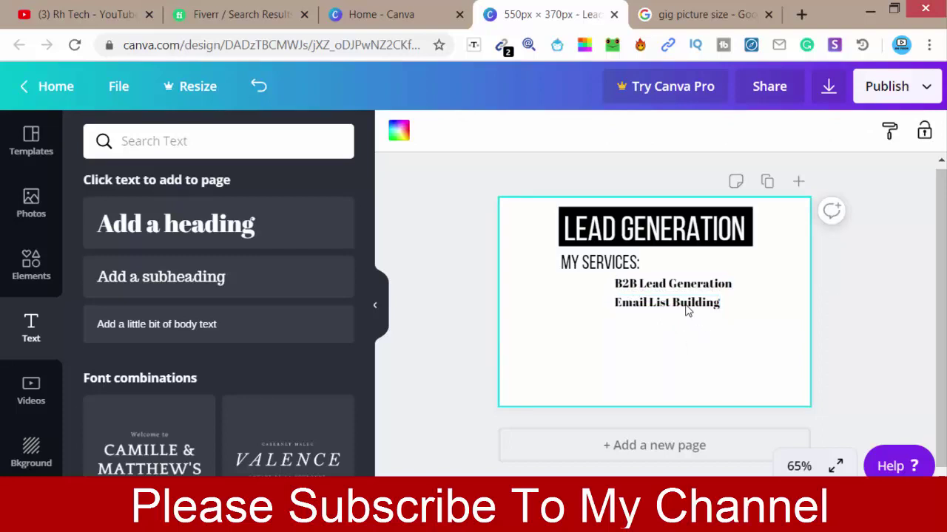
Step: Duplicate the Email List Building line and place the copy beneath it
click(681, 303)
click(860, 131)
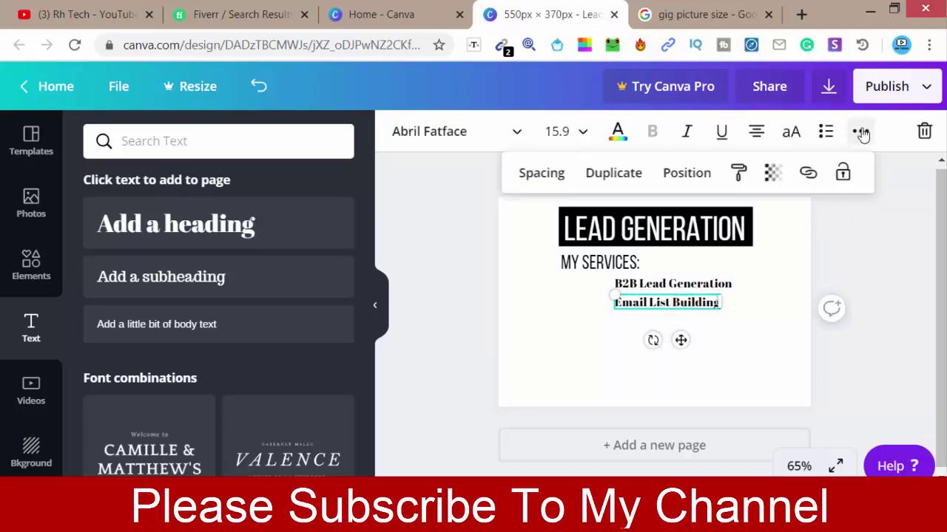
click(611, 173)
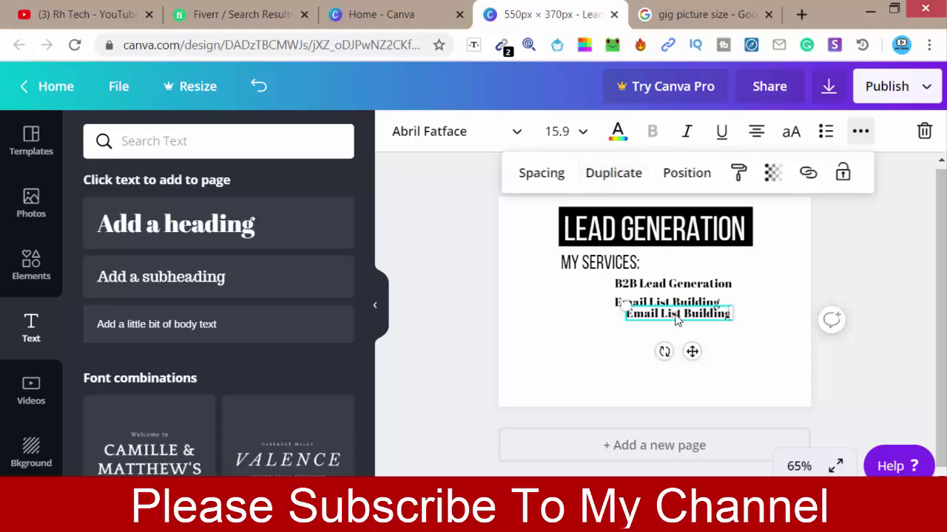
drag(675, 318, 662, 318)
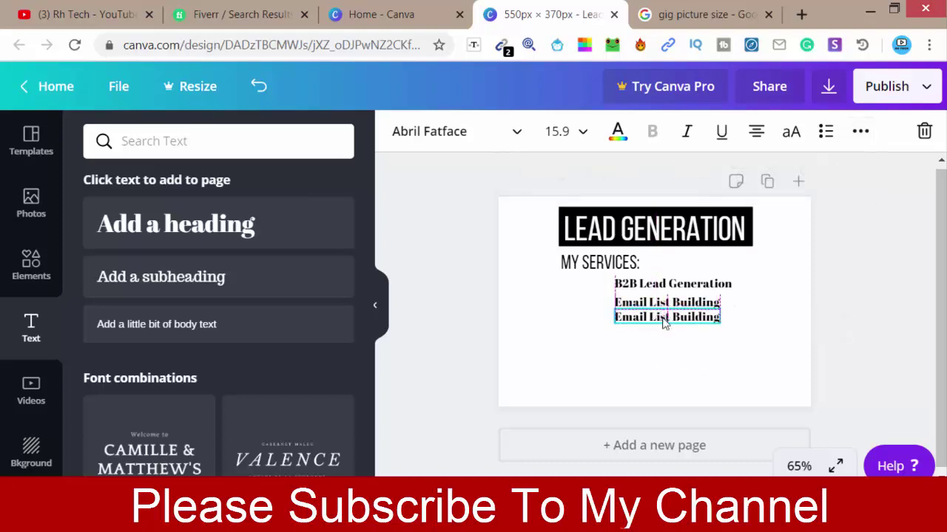
Step: Change the copy's text to 'LinkedIn Lead' and align it with the other services
double_click(663, 318)
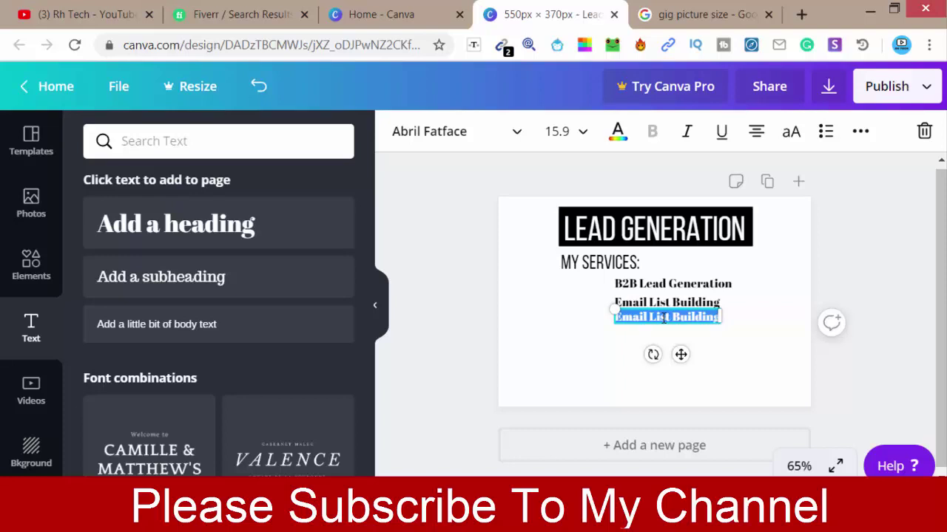
key(BackSpace)
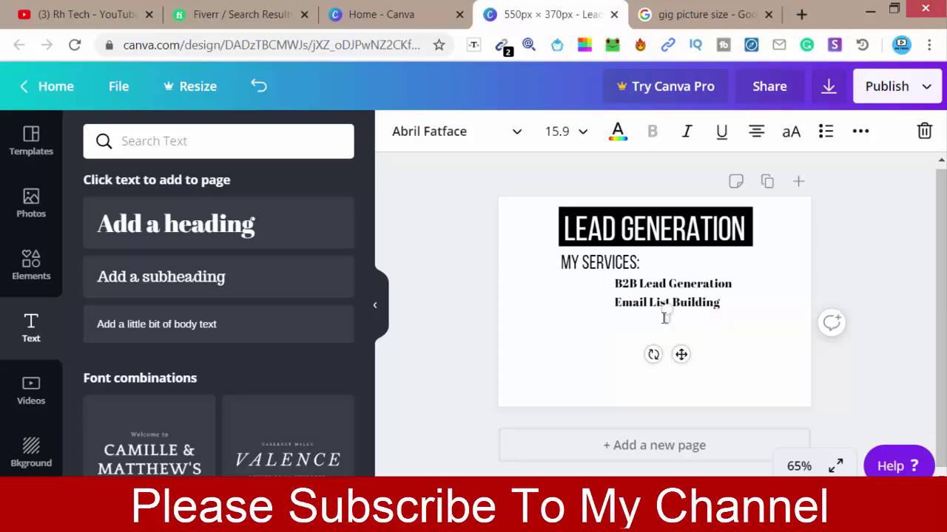
text(Linke)
text(dIn)
text( Le)
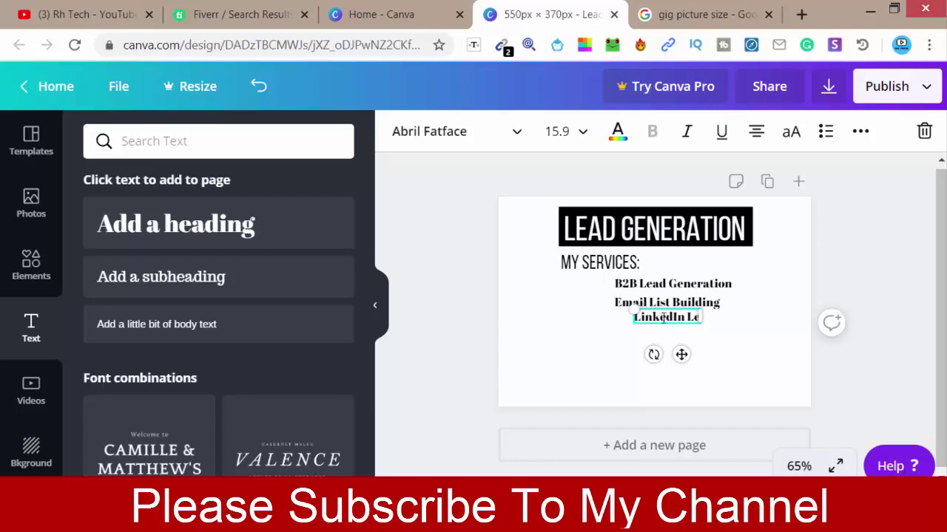
text(ad)
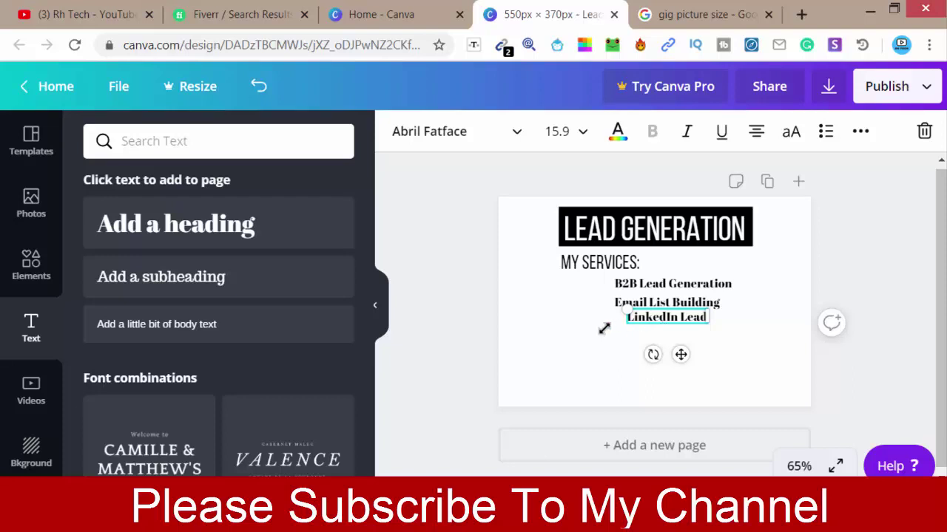
click(576, 330)
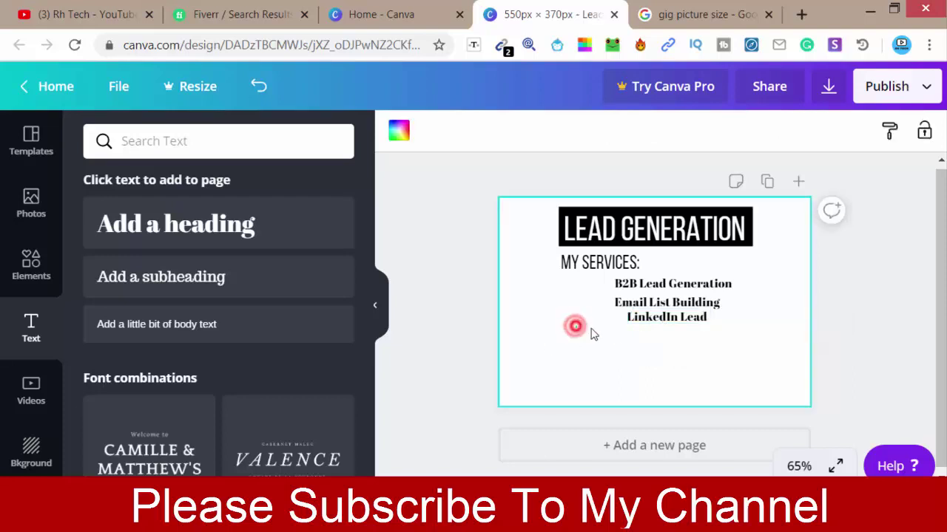
click(658, 318)
drag(659, 318, 645, 318)
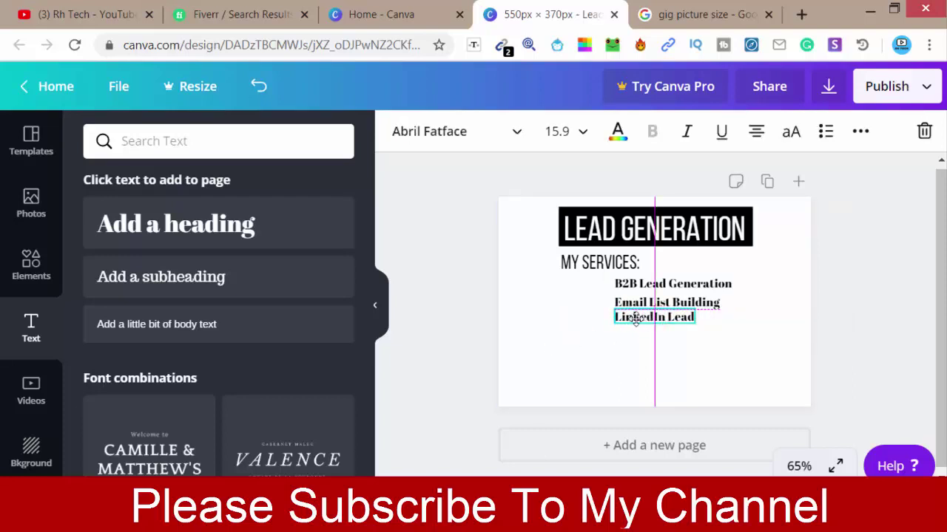
click(591, 323)
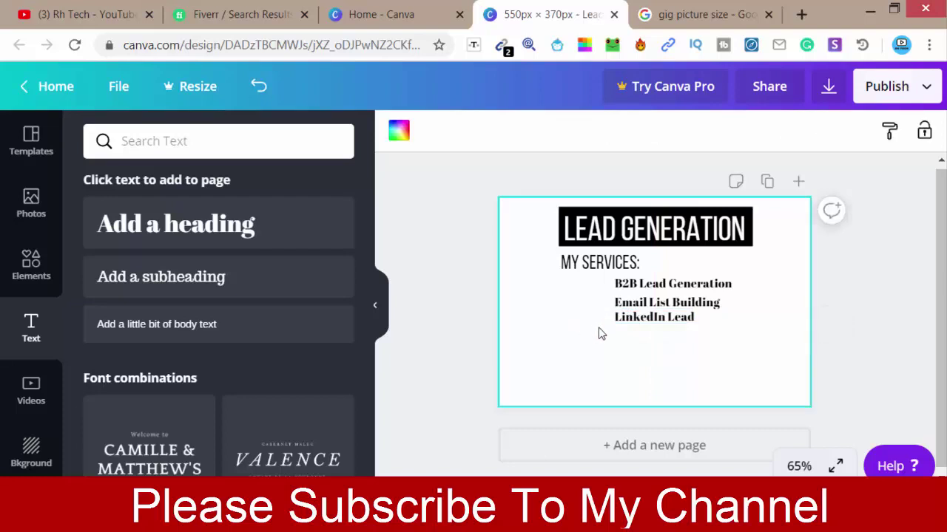
click(651, 305)
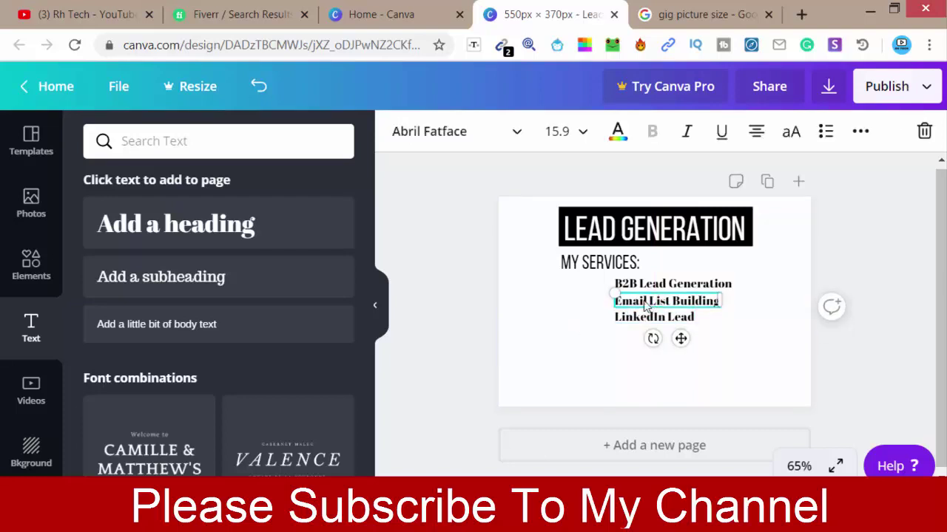
Step: Paste a copy of the LinkedIn Lead line below it and retype it as 'Targeted Information'
click(592, 333)
key(ctrl+v)
drag(642, 336, 649, 336)
double_click(648, 336)
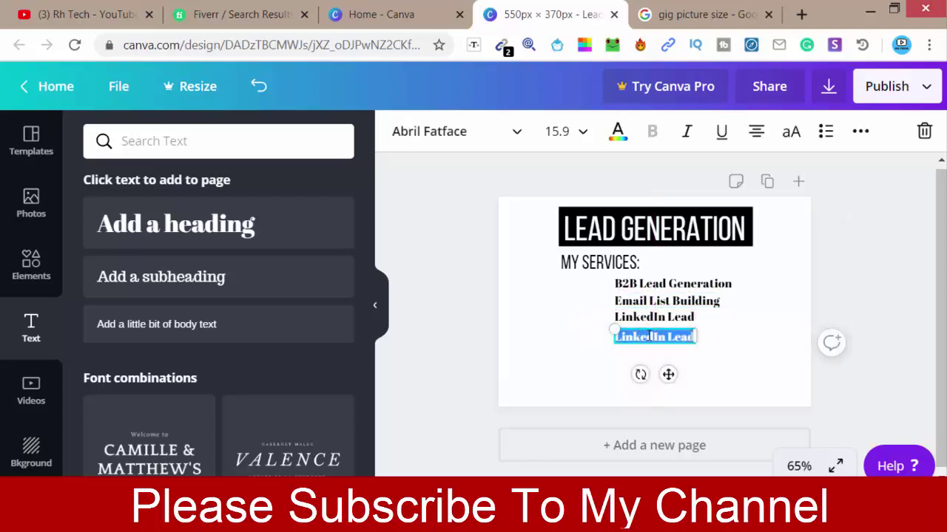
text(Fa)
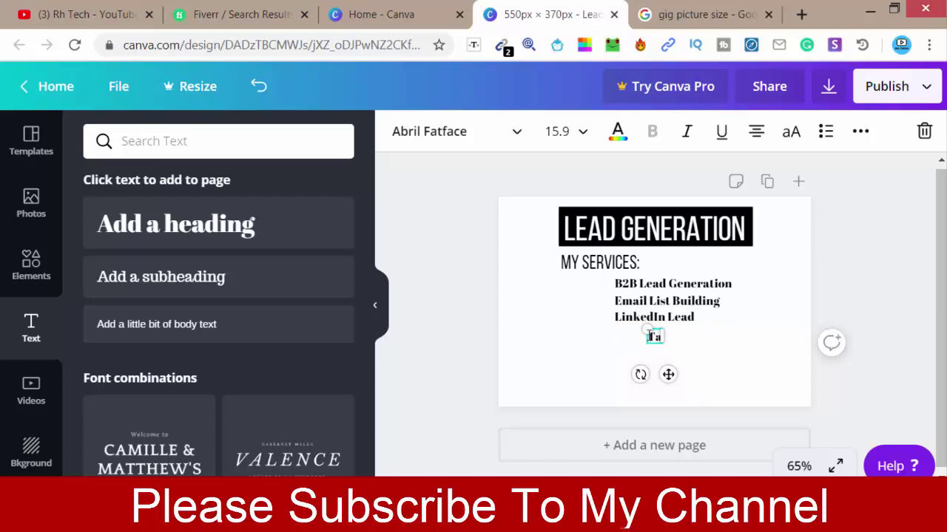
text(r)
text(geted)
text( In)
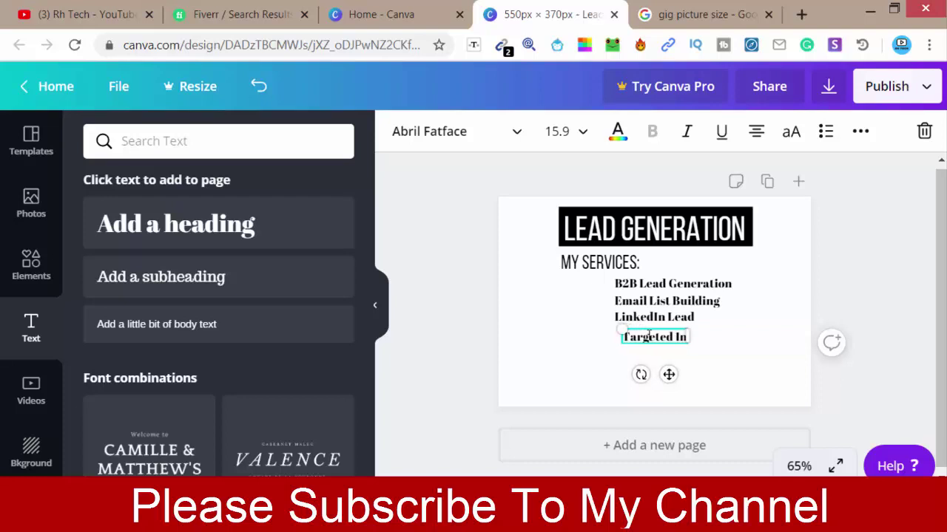
text(forma)
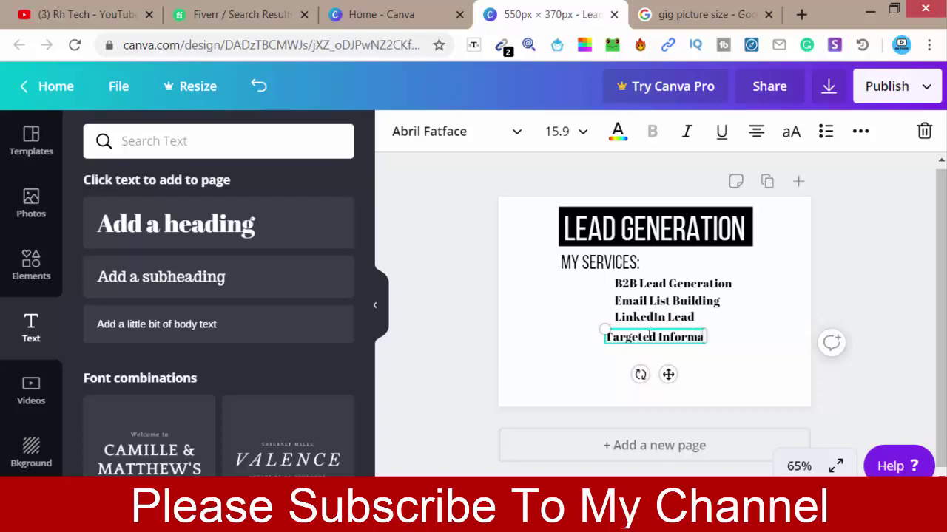
text(ti)
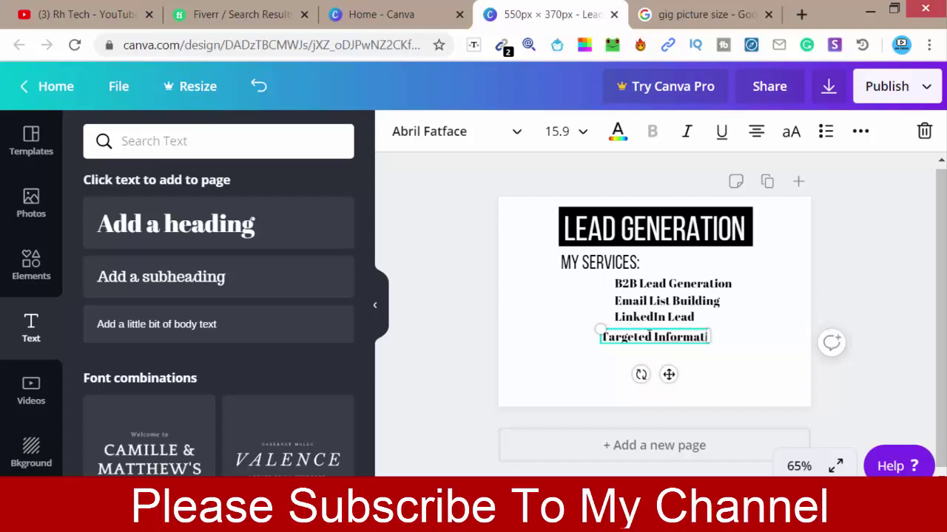
text(on)
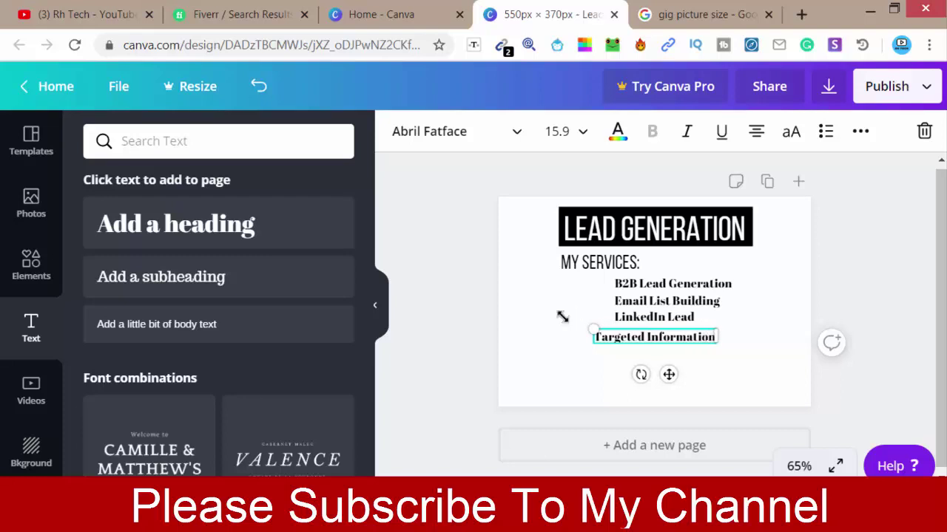
click(557, 320)
Step: Widen the text box, extend the entry with ', Title, Email, Phone', and shrink it to fit
click(605, 336)
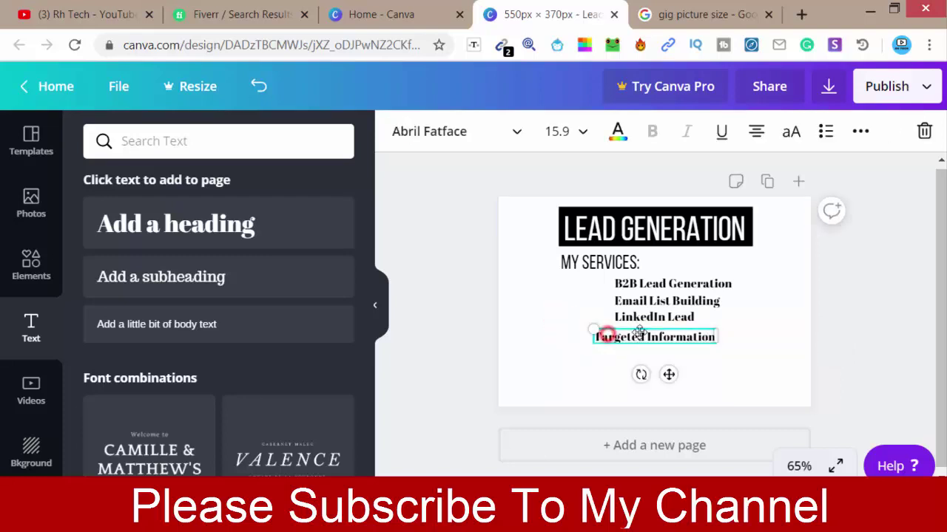
drag(605, 334, 640, 334)
text(wi)
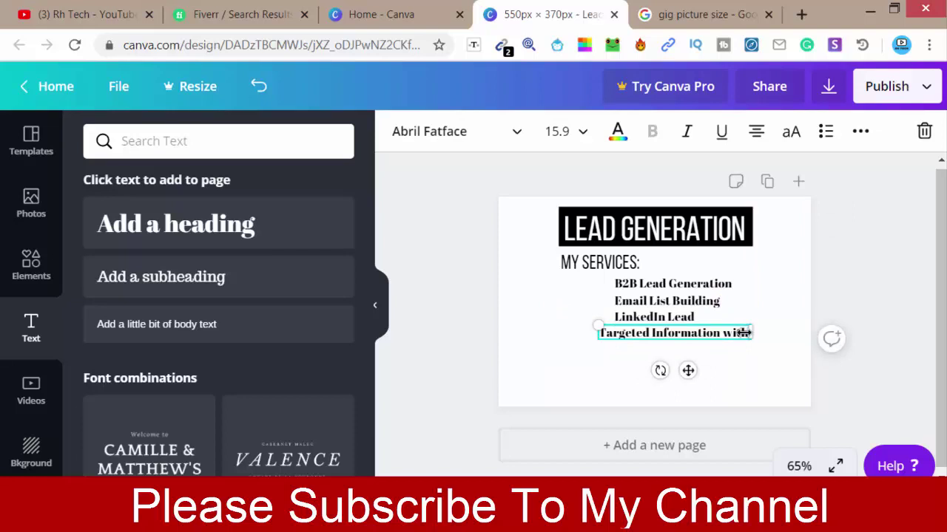
drag(743, 332, 742, 332)
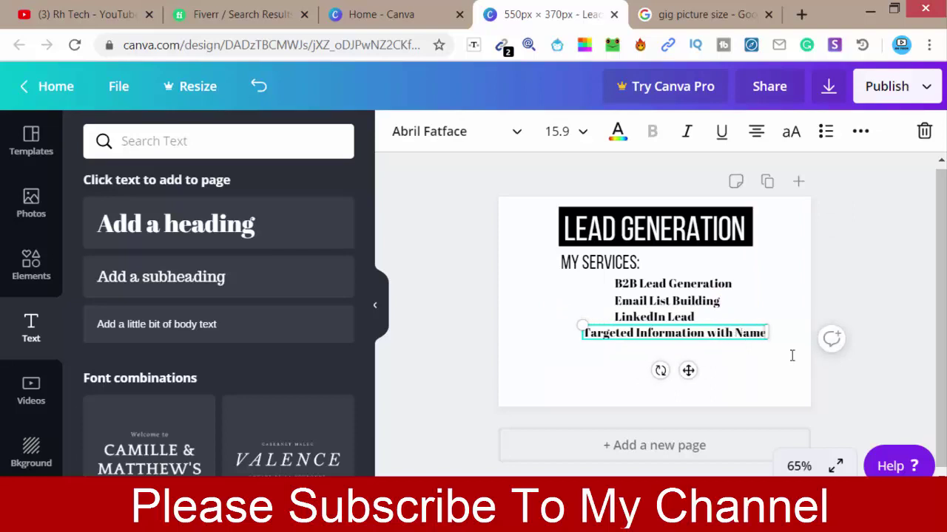
text(, T)
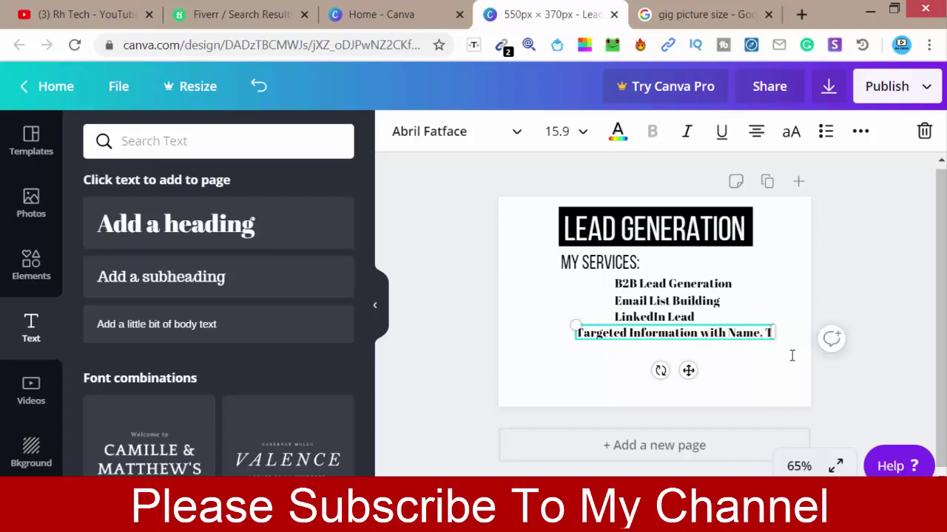
text(itle)
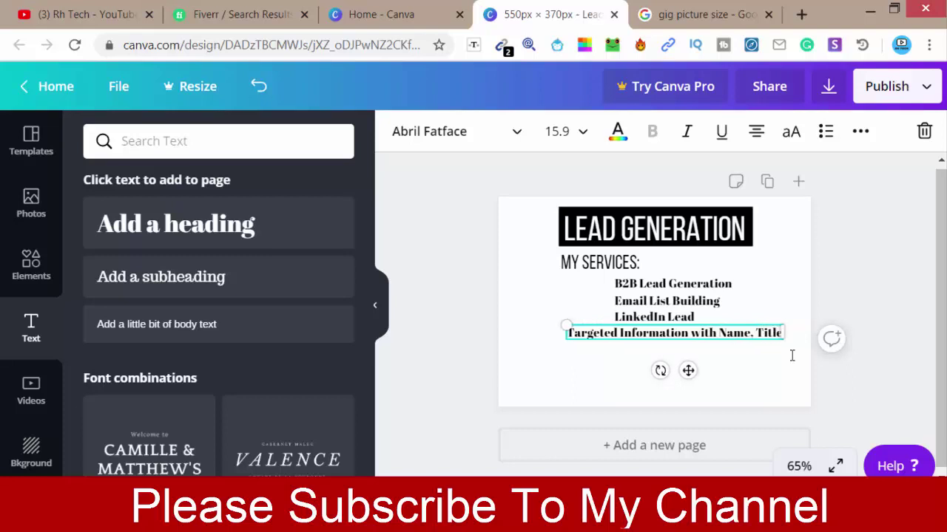
text(.)
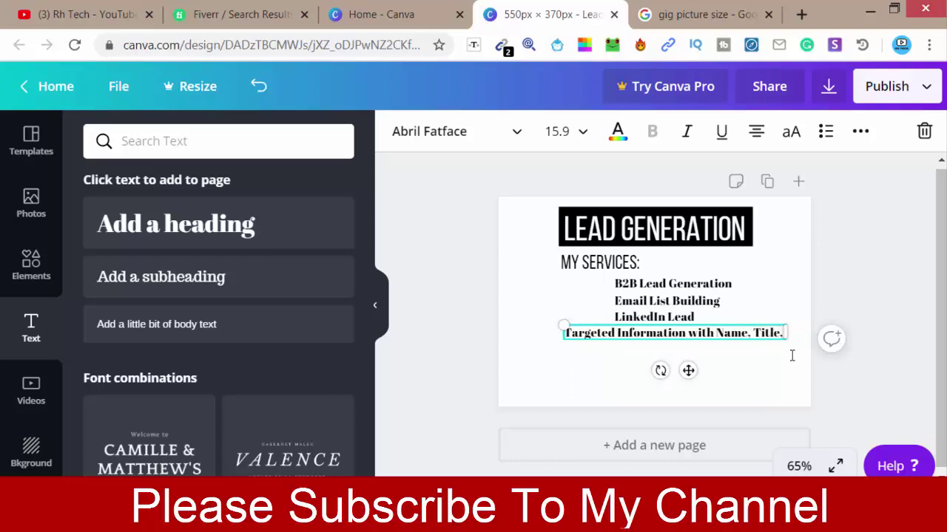
text( E)
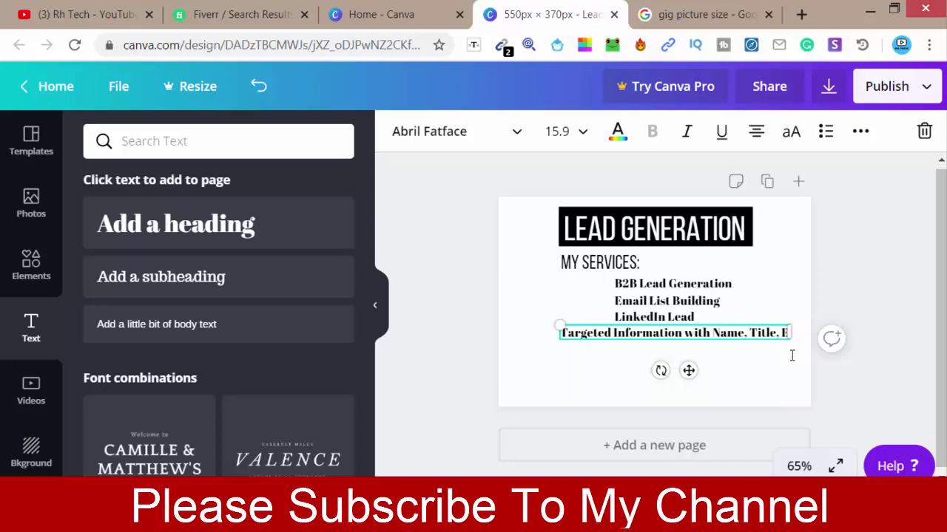
text(msi)
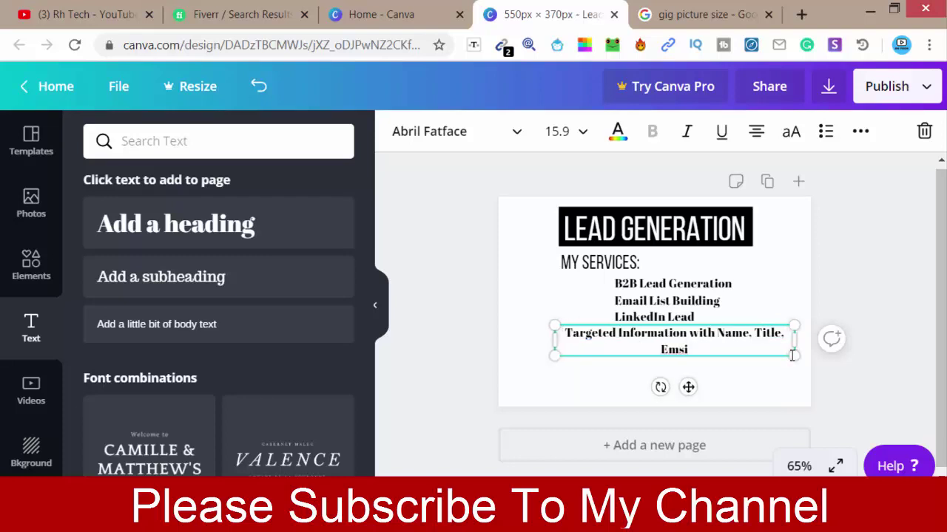
key(BackSpace)
key(BackSpace)
text(ai)
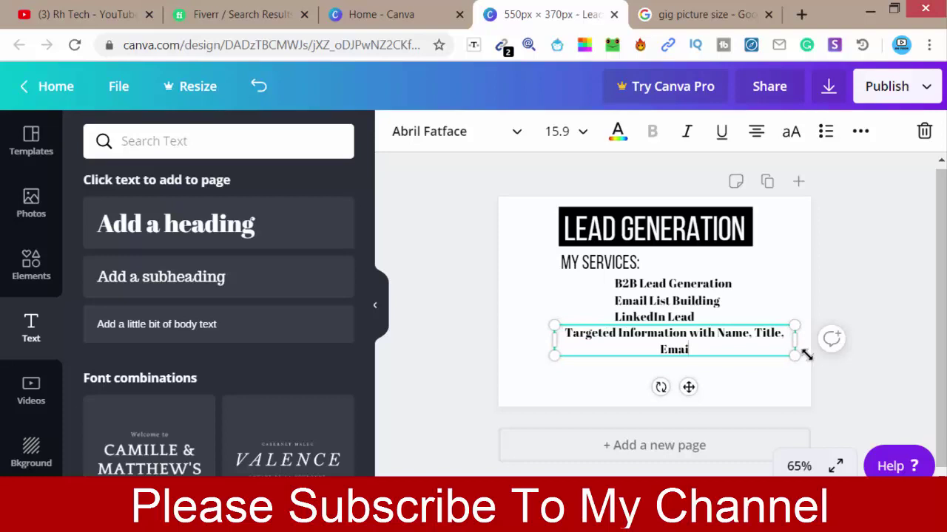
text(l,)
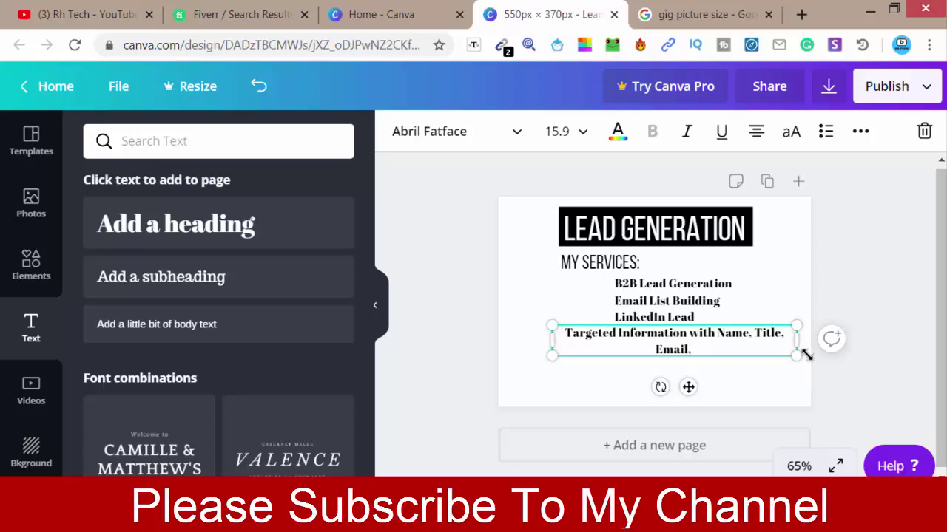
text( Phon)
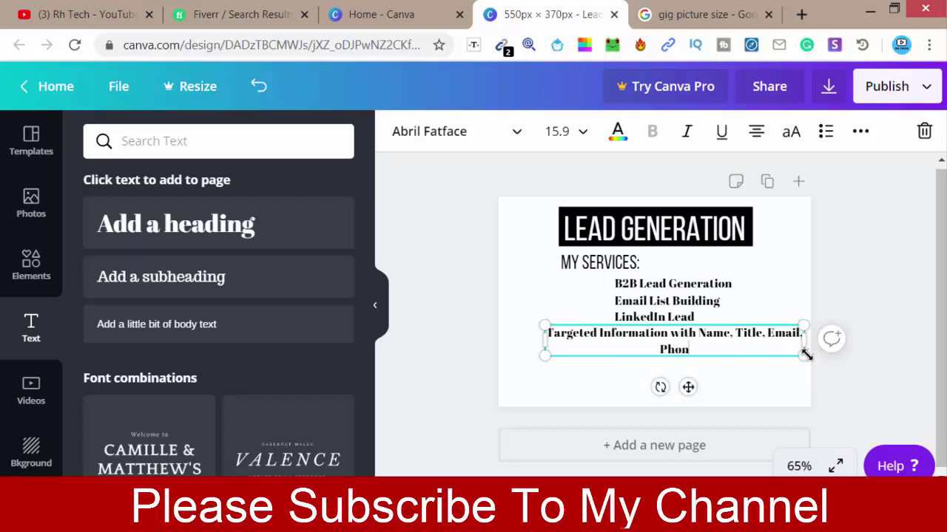
text(e)
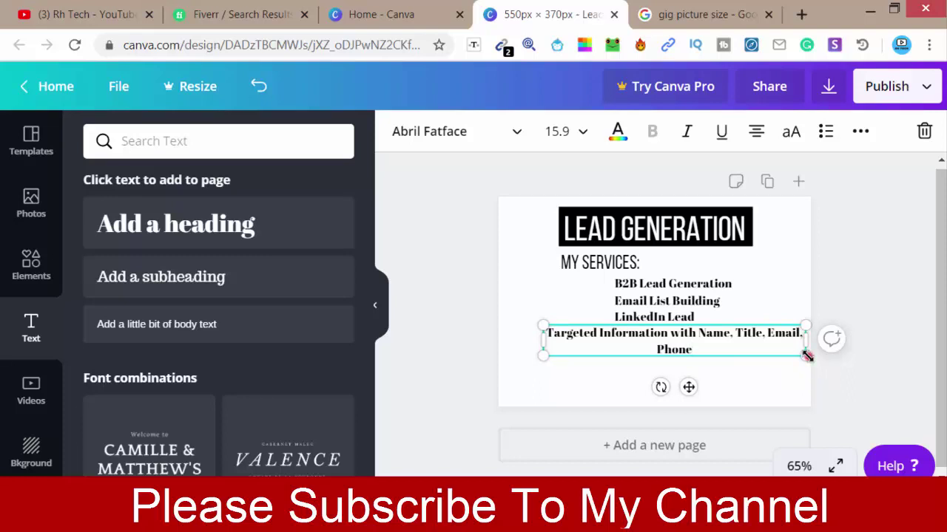
drag(807, 355, 754, 350)
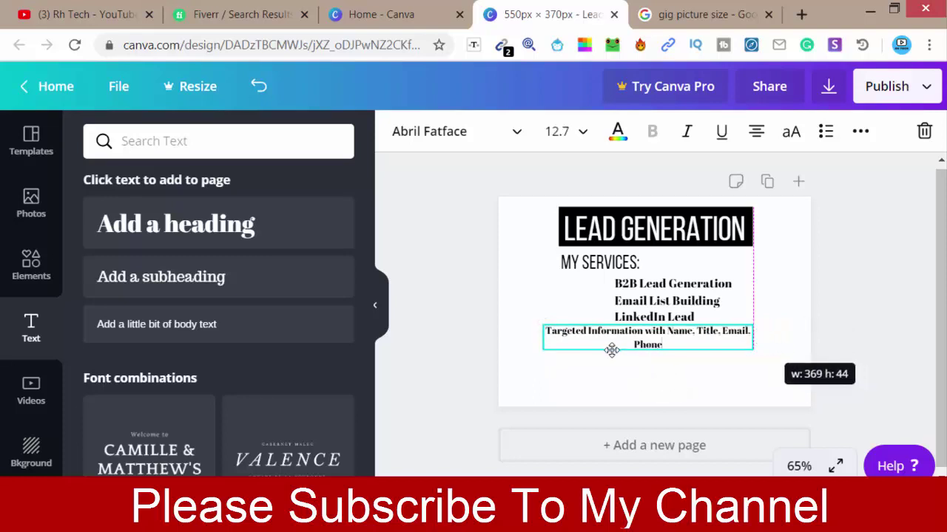
click(592, 370)
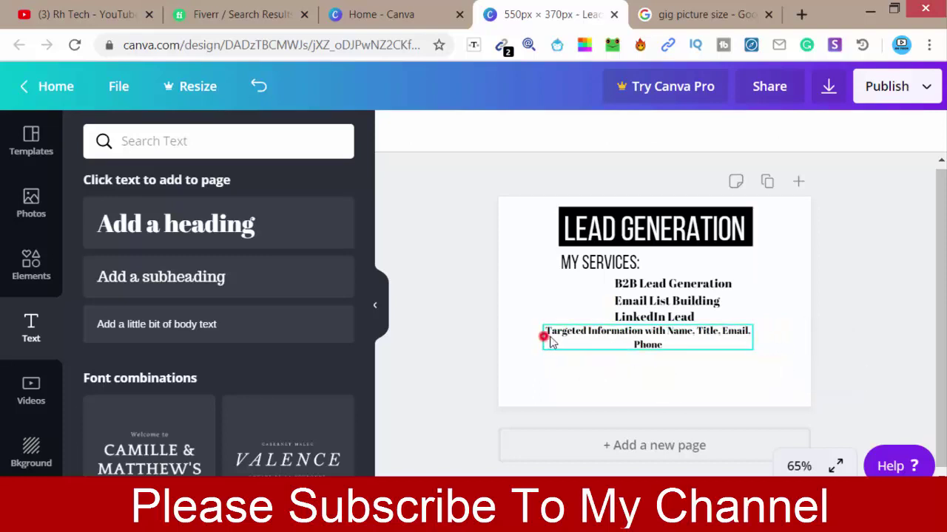
Step: Resize the service text to wrap onto two lines and align it under LinkedIn Lead
click(548, 338)
drag(543, 337, 613, 337)
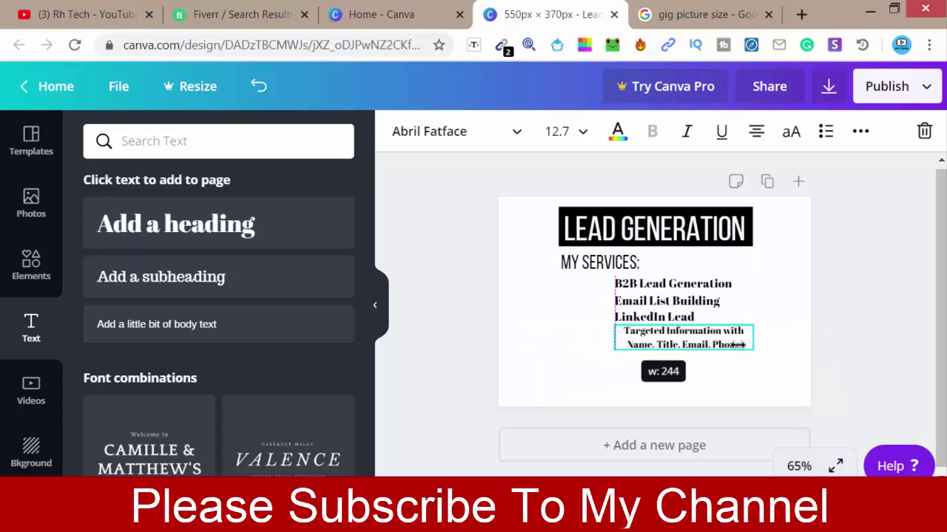
drag(738, 344, 779, 317)
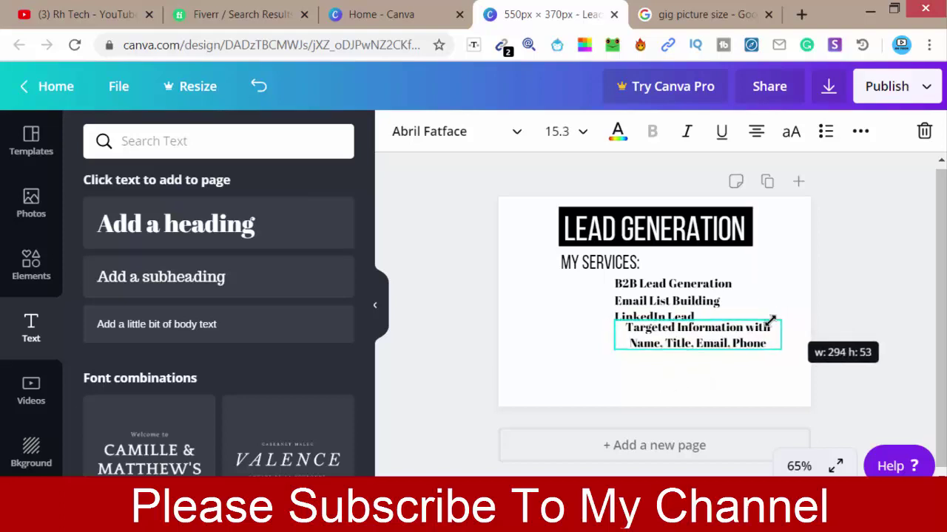
click(581, 329)
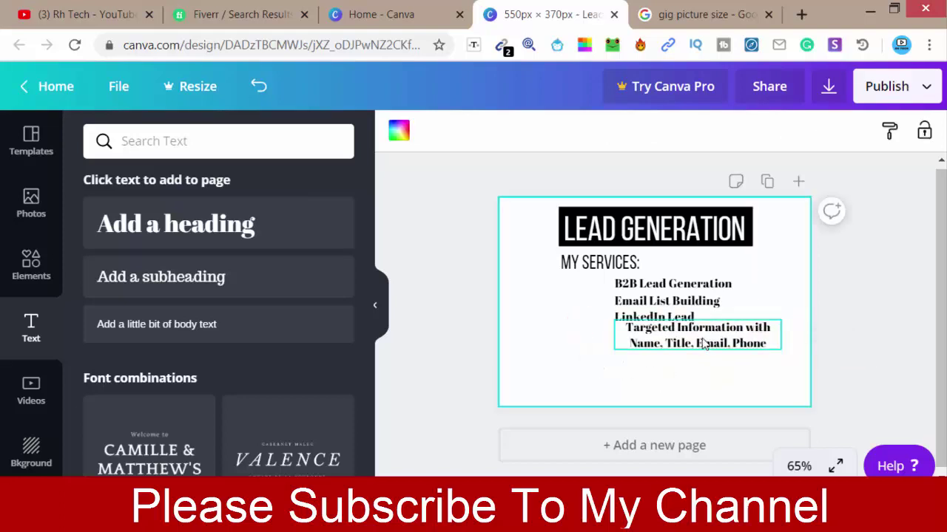
drag(696, 337, 689, 341)
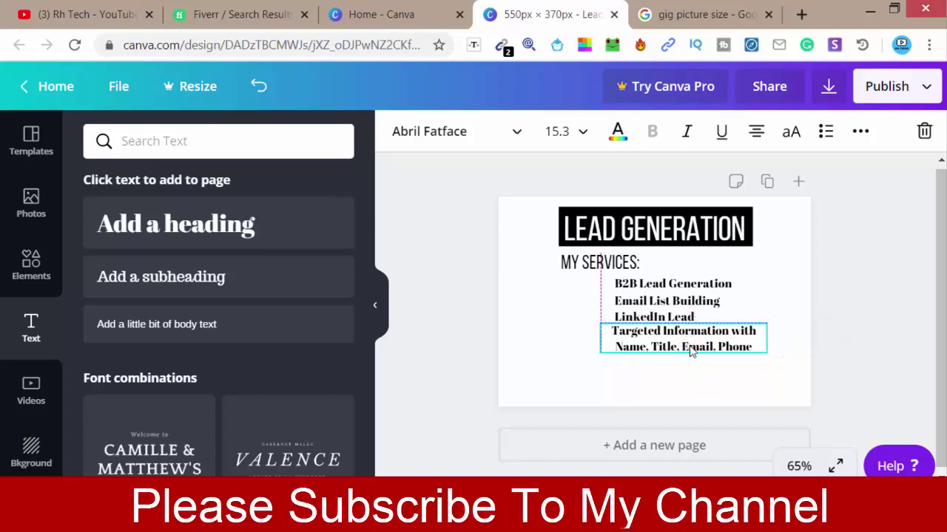
click(548, 349)
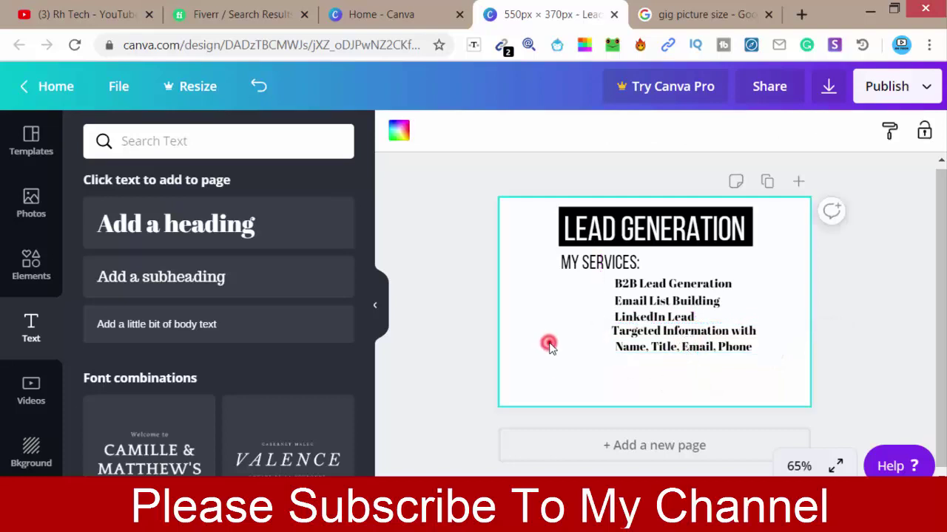
Step: Duplicate the Email List Building line and place the copy below the last service line
click(631, 289)
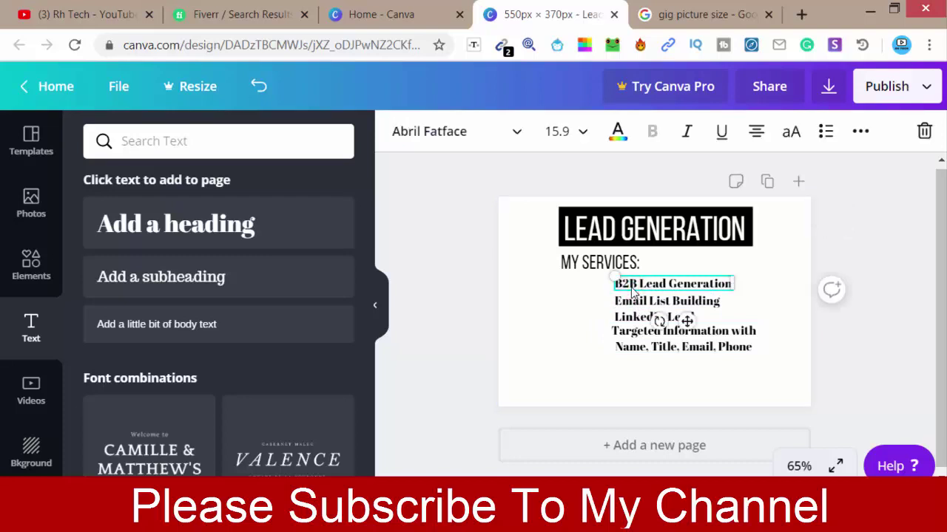
click(631, 301)
click(860, 131)
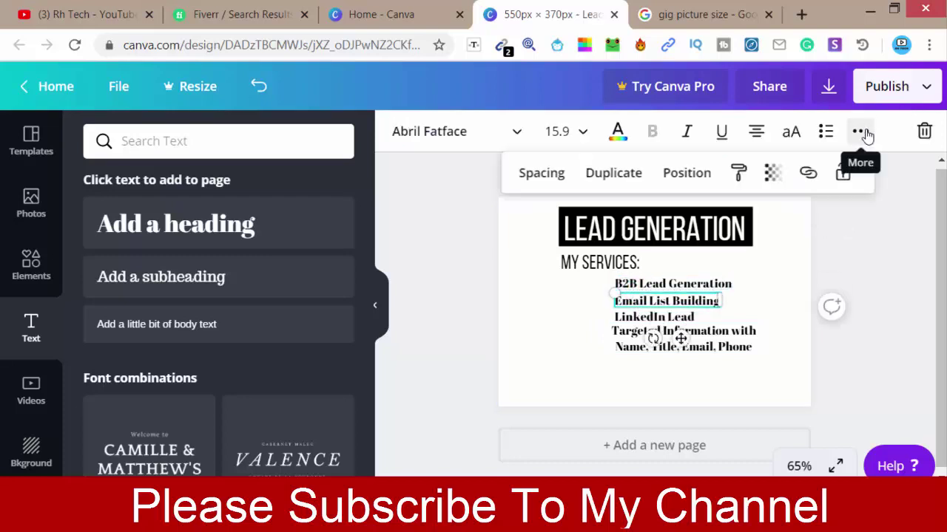
click(625, 176)
drag(673, 314, 656, 362)
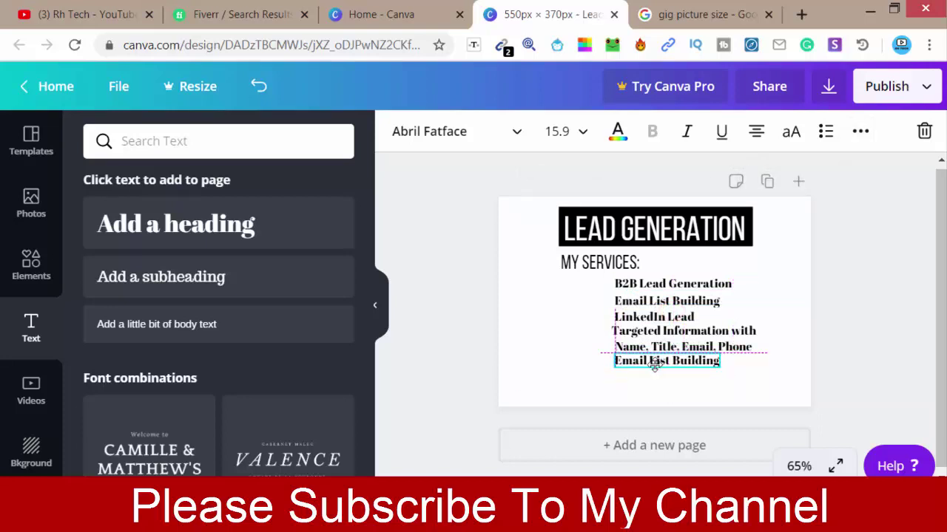
Step: Replace the copied line's text with 'Targeted Valid Lead'
double_click(650, 362)
key(ctrl+a)
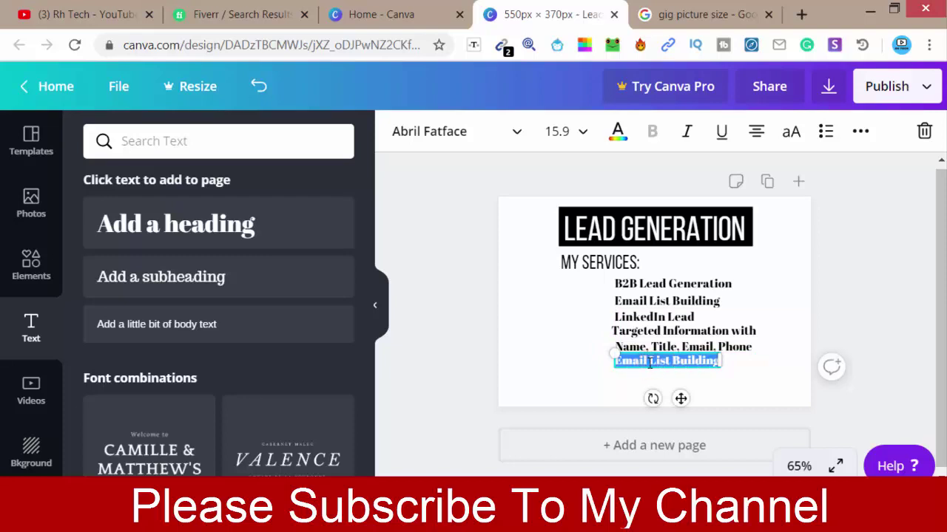
key(BackSpace)
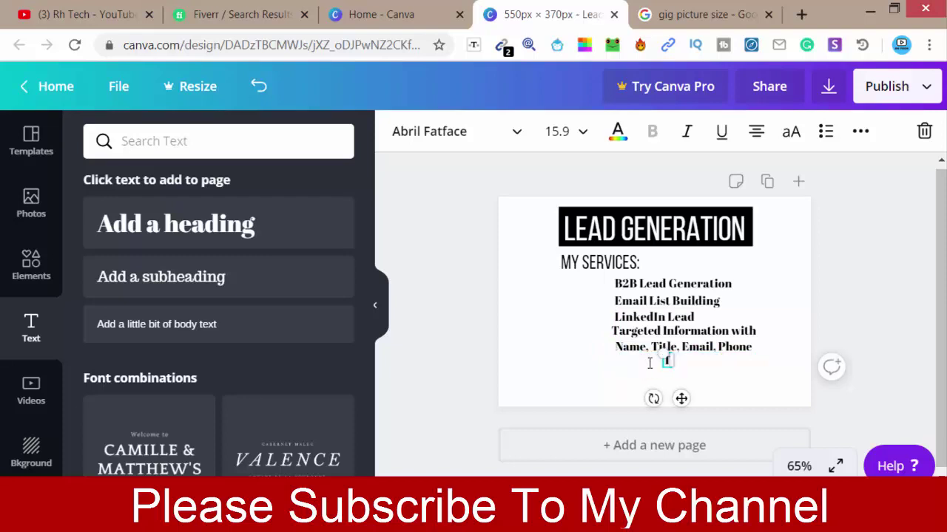
text(arget)
text(ed V)
text(alid)
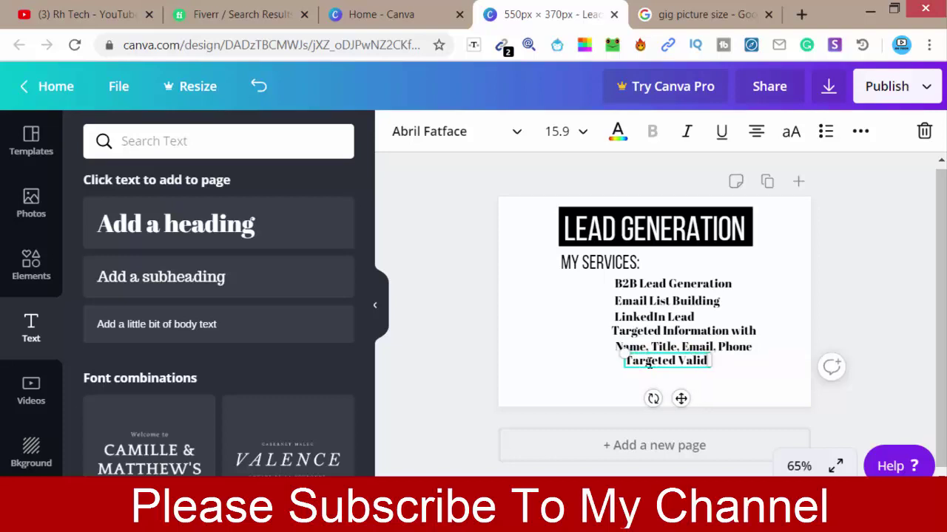
text( Lead)
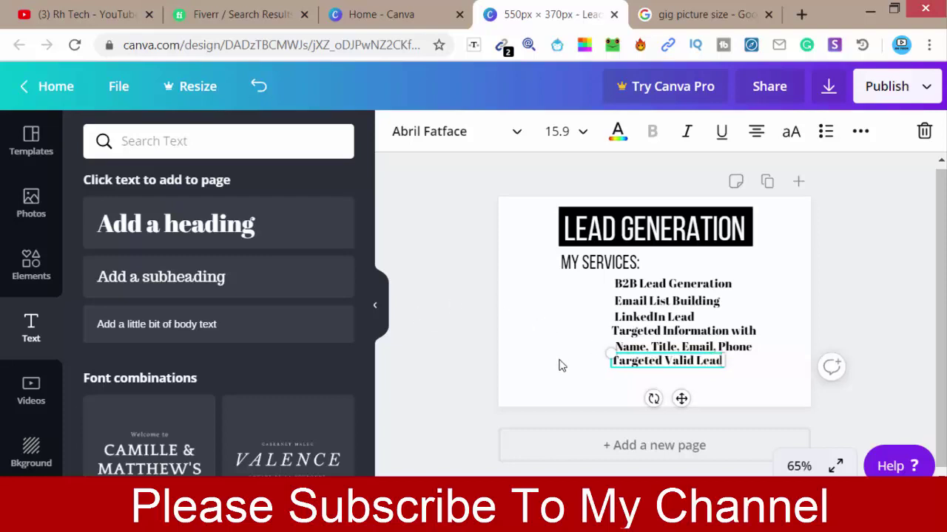
click(580, 339)
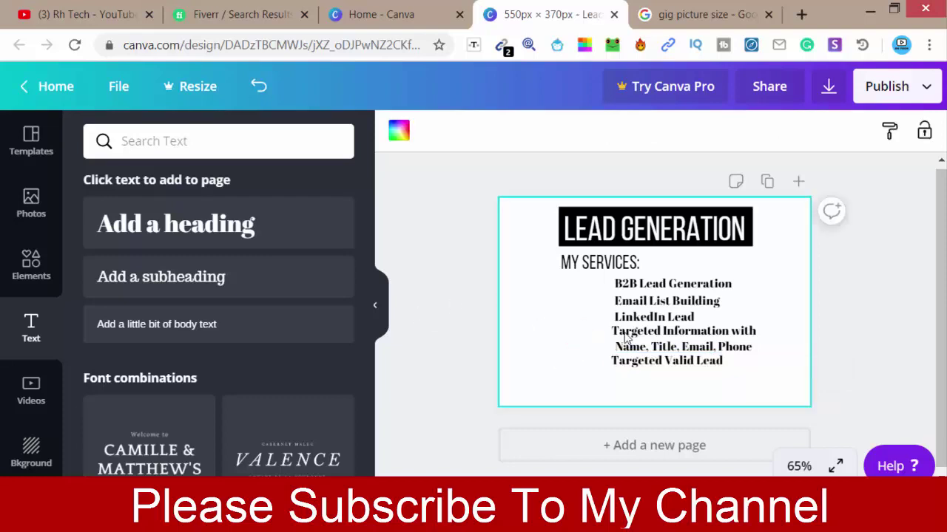
click(651, 288)
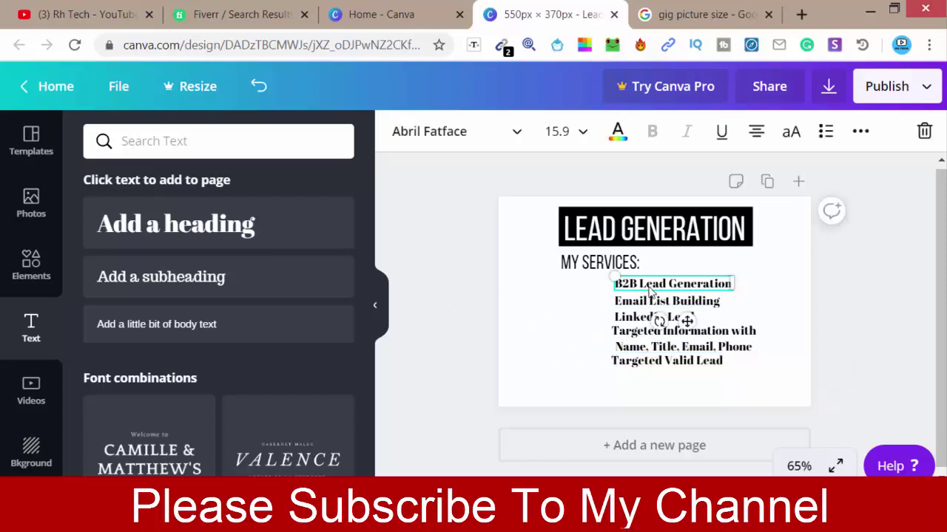
Step: Set B2B Lead Generation in Bebas Neue, enlarge it slightly and line it up with the list
click(517, 133)
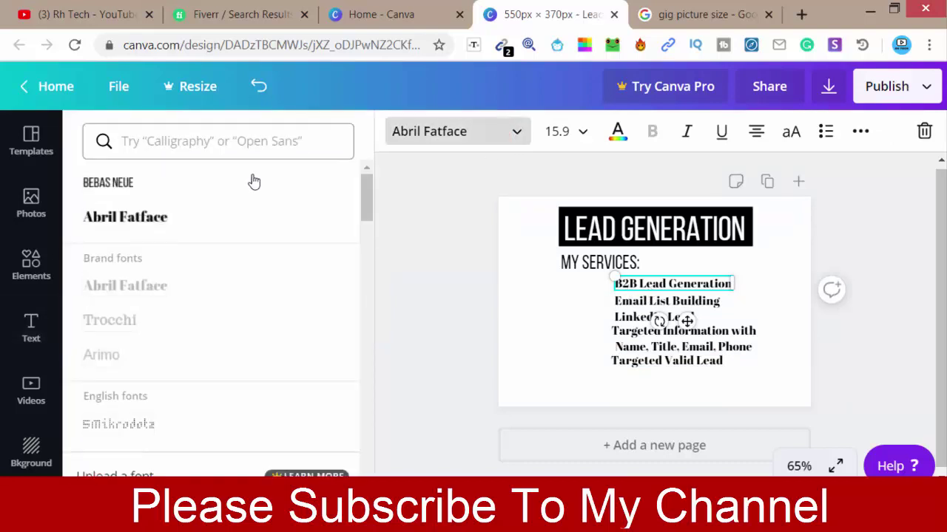
click(140, 183)
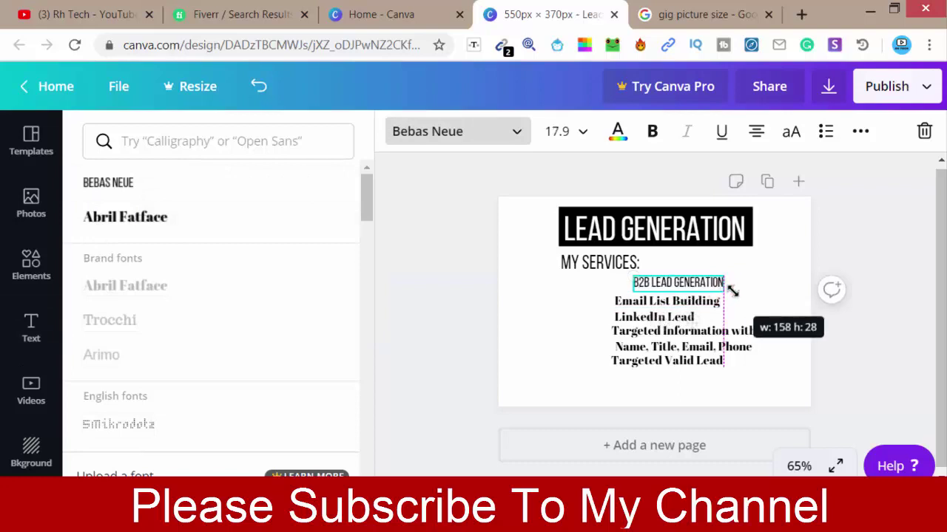
drag(716, 287, 729, 290)
click(550, 304)
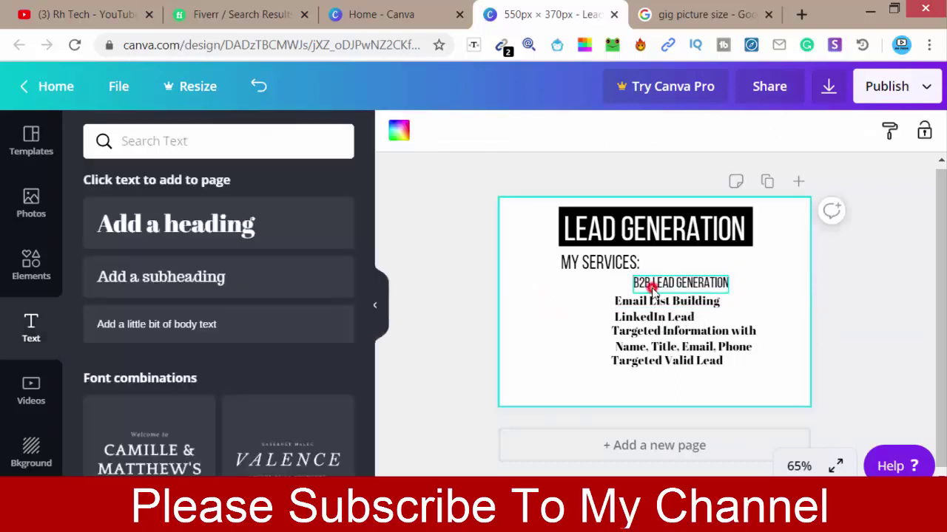
drag(651, 287, 634, 285)
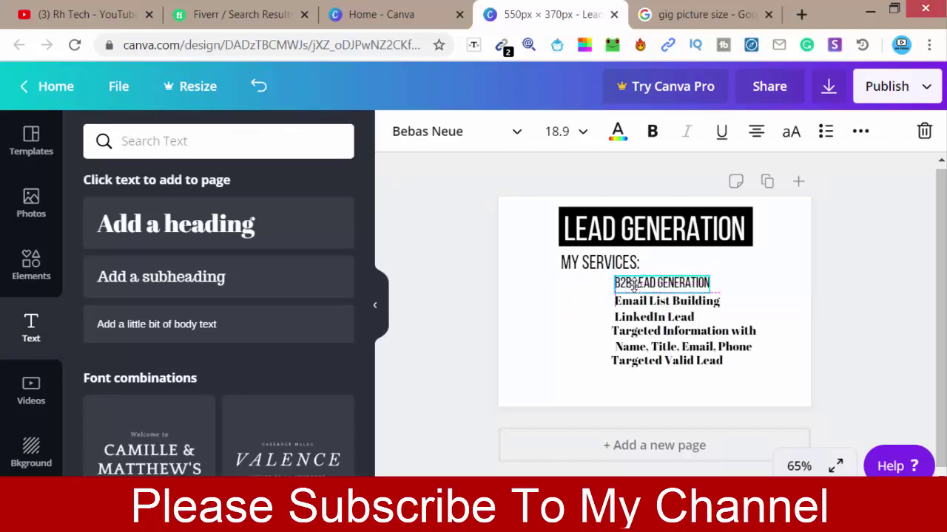
click(562, 294)
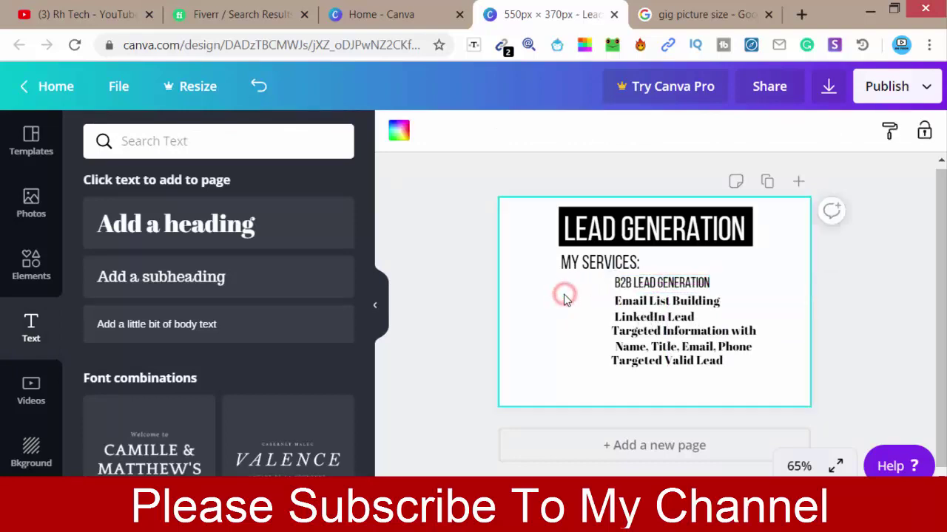
Step: Give Email List Building Bebas Neue, enlarge it, and shift it left under B2B Lead Generation
click(639, 303)
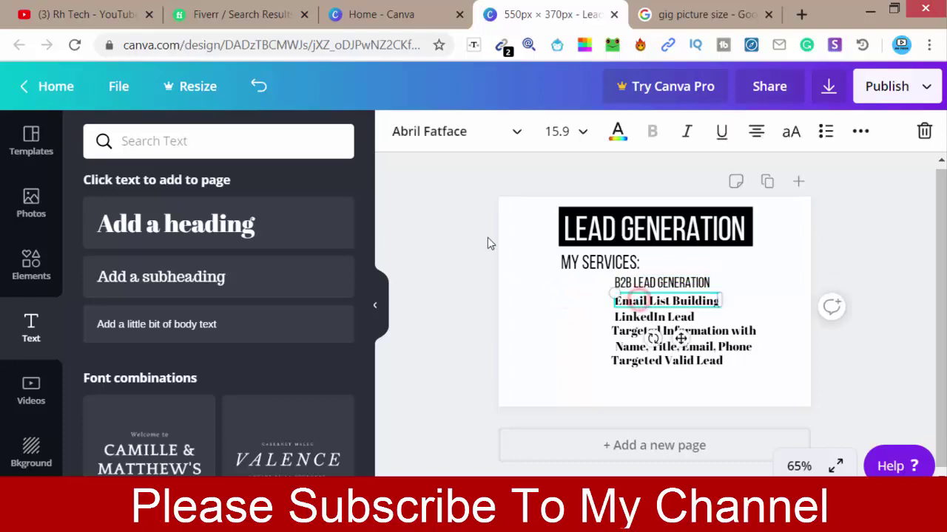
click(516, 133)
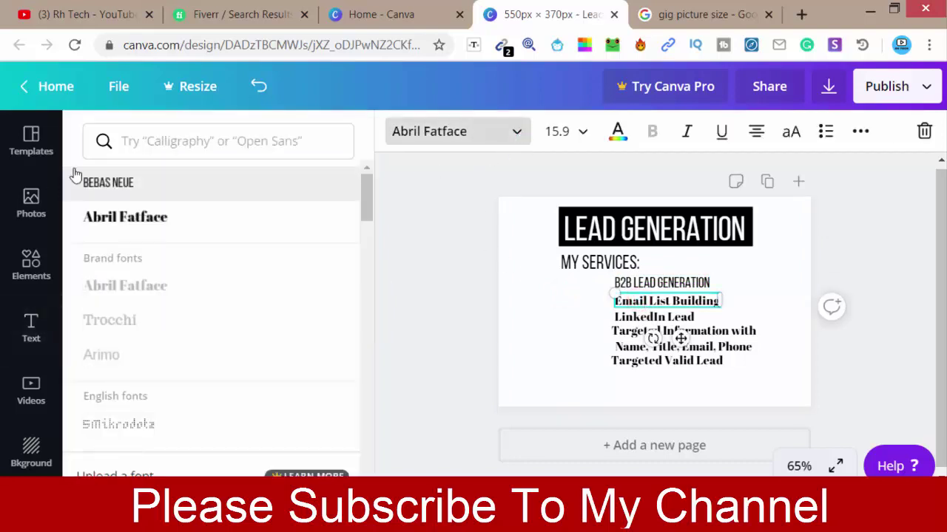
click(104, 181)
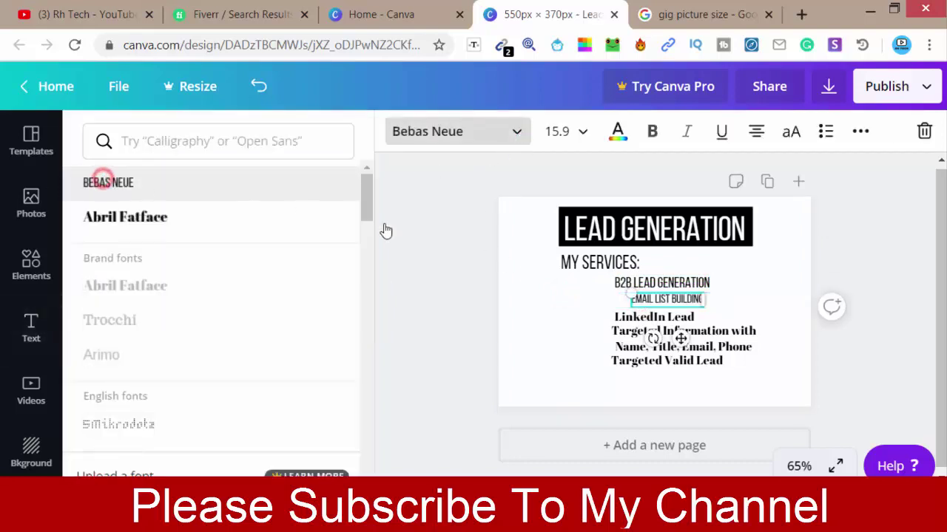
click(605, 303)
click(695, 300)
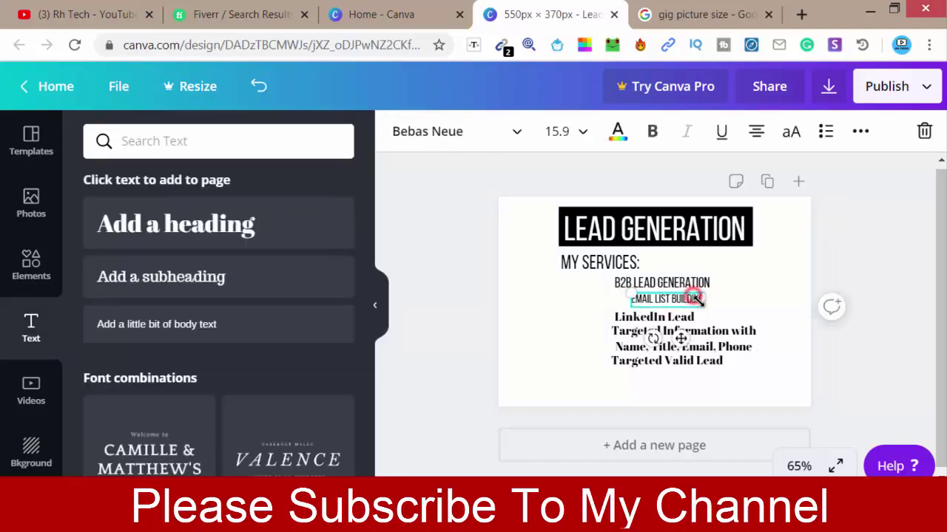
drag(697, 300, 716, 303)
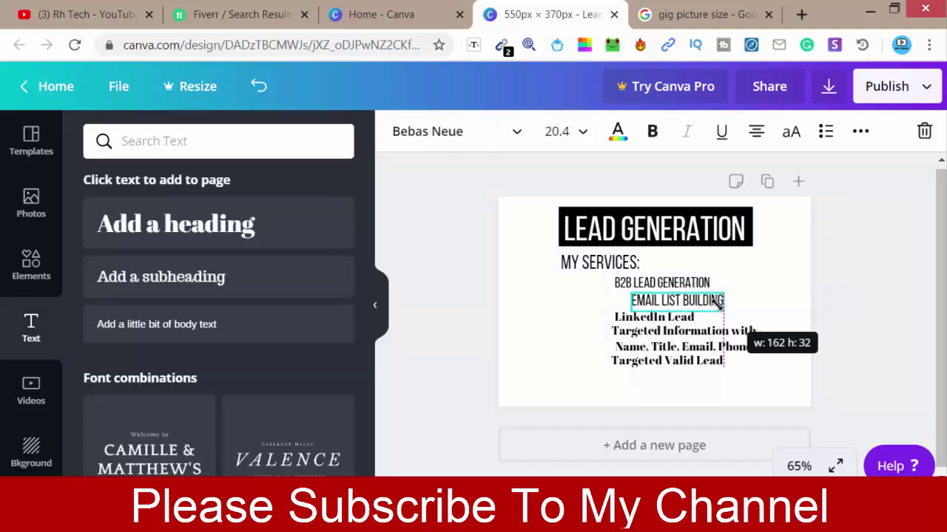
click(564, 303)
click(689, 303)
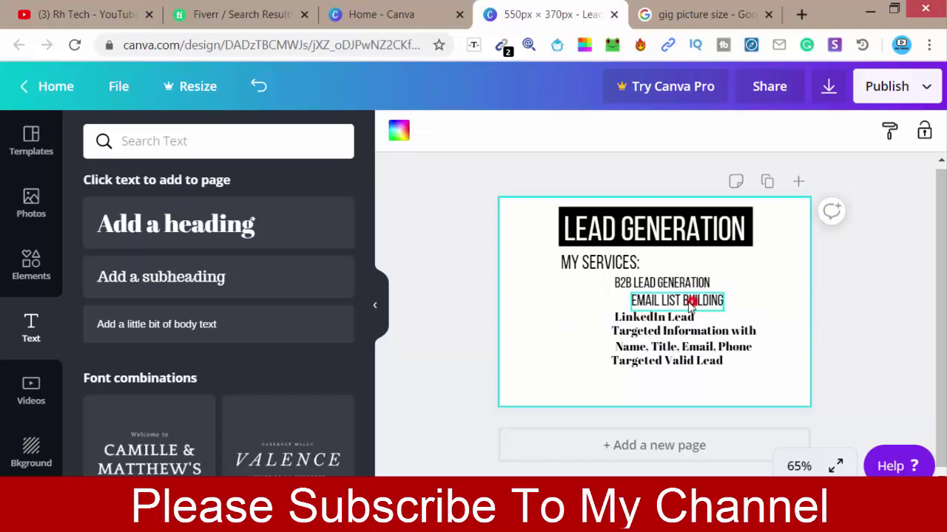
drag(689, 303, 673, 303)
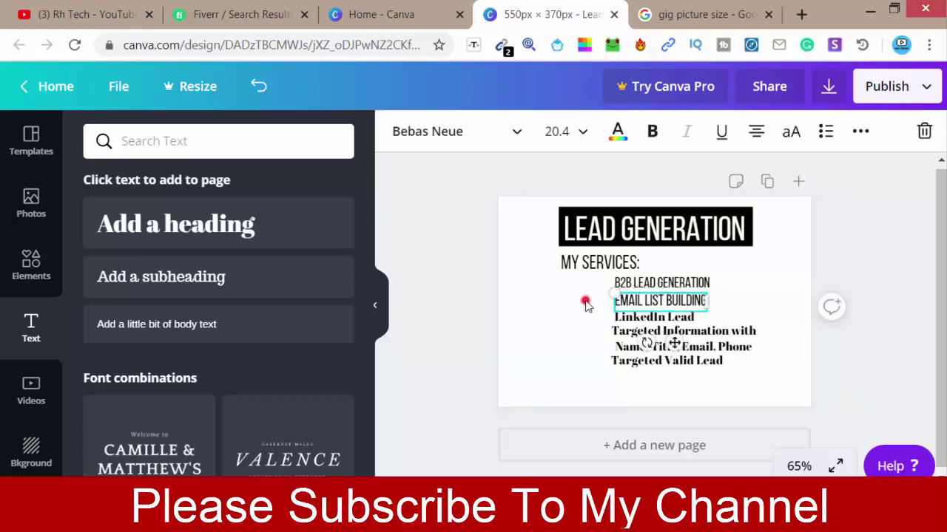
Step: Set LinkedIn Lead in Bebas Neue at about 21 pt, aligned beneath the lines above
click(585, 301)
click(617, 316)
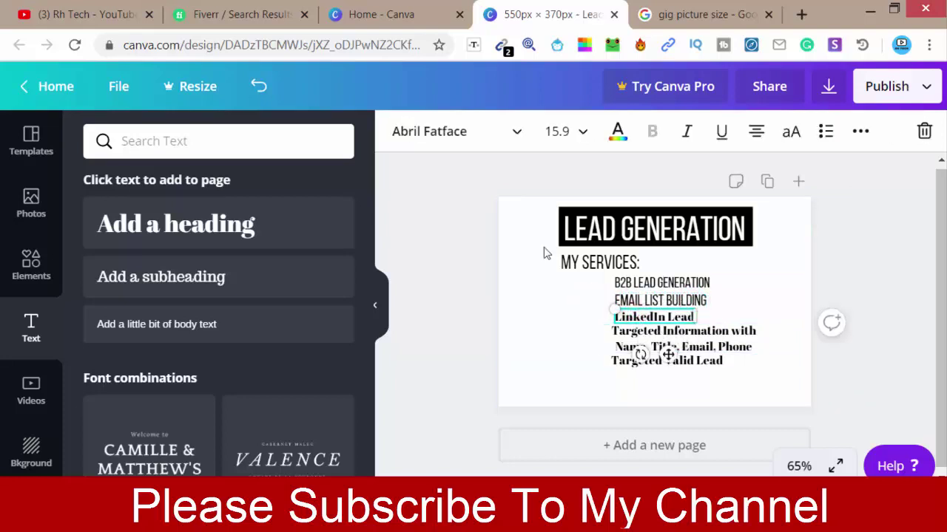
click(516, 131)
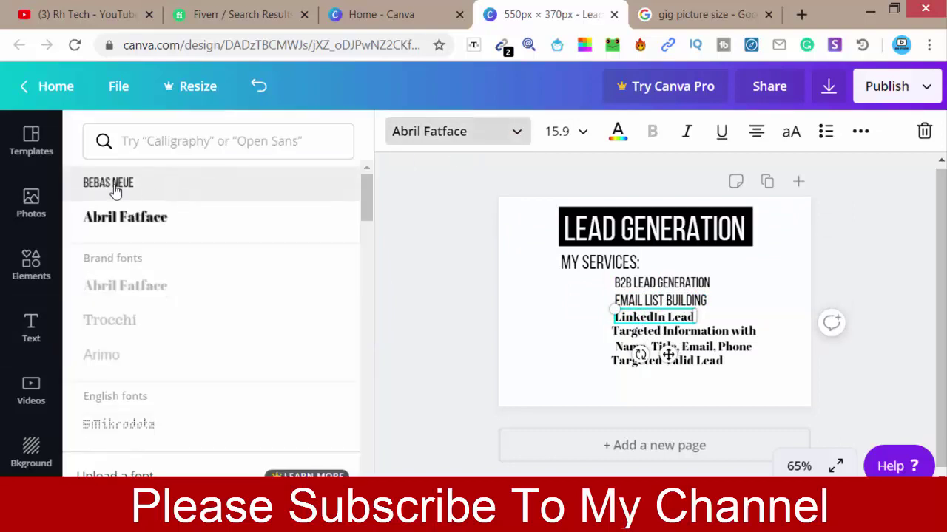
click(143, 190)
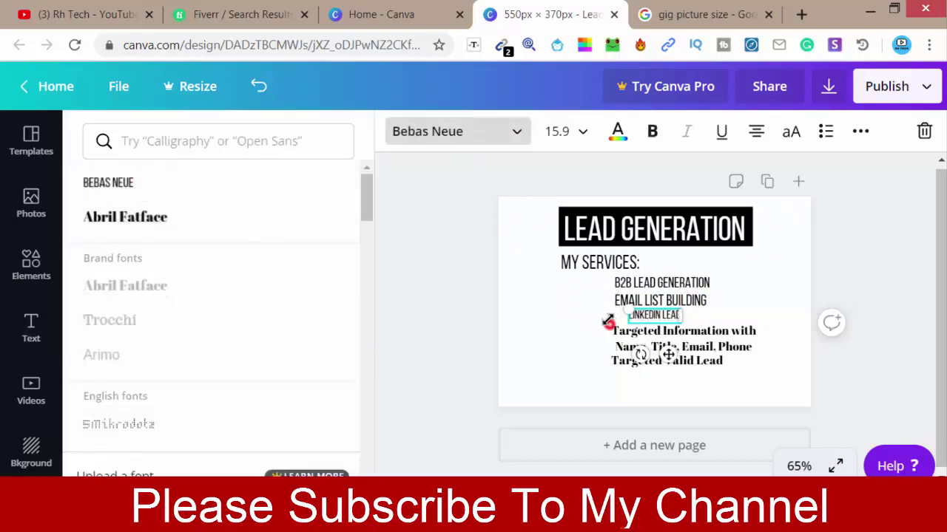
click(577, 296)
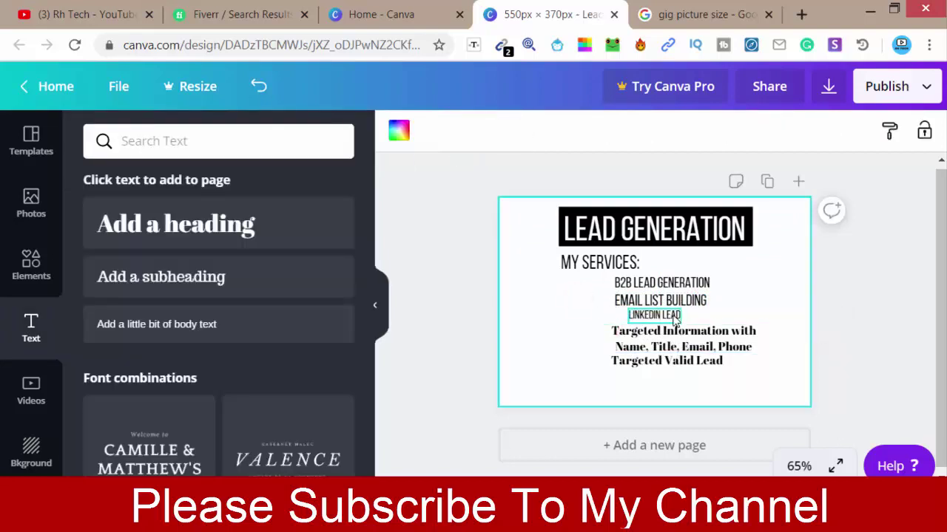
click(675, 318)
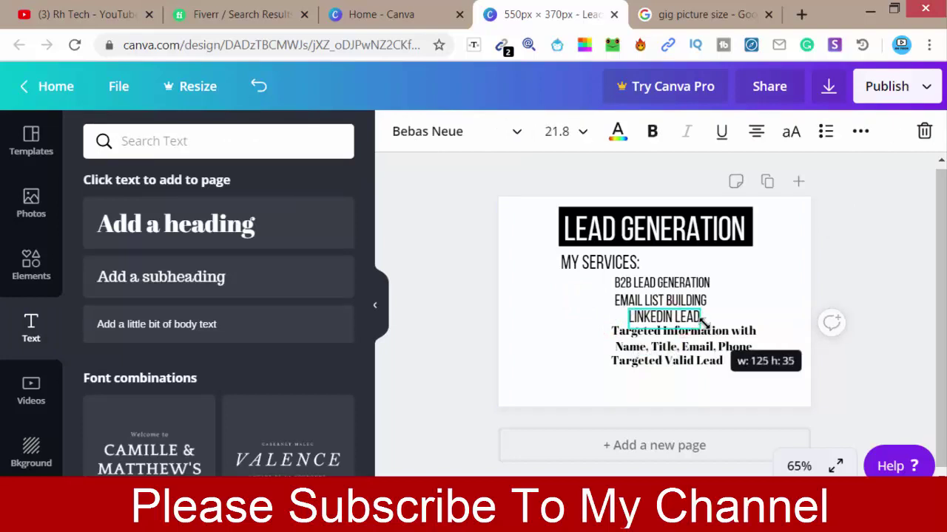
mouse_move(693, 322)
mouse_down()
mouse_move(709, 327)
mouse_move(637, 318)
mouse_up()
click(589, 307)
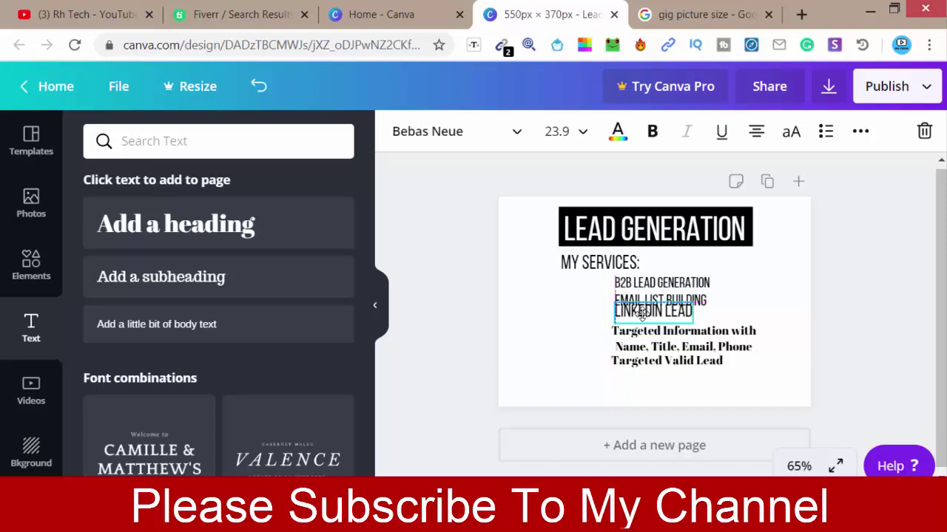
drag(640, 313, 643, 314)
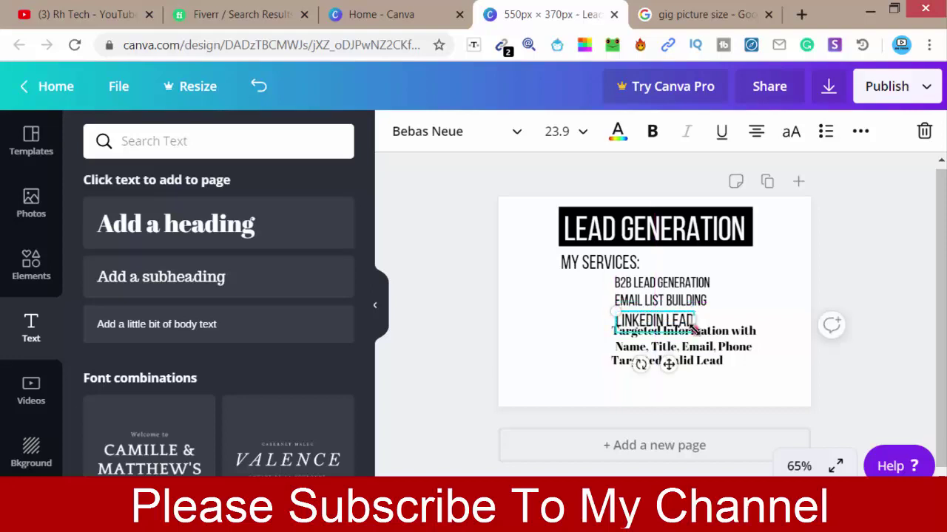
drag(692, 330, 674, 319)
click(580, 313)
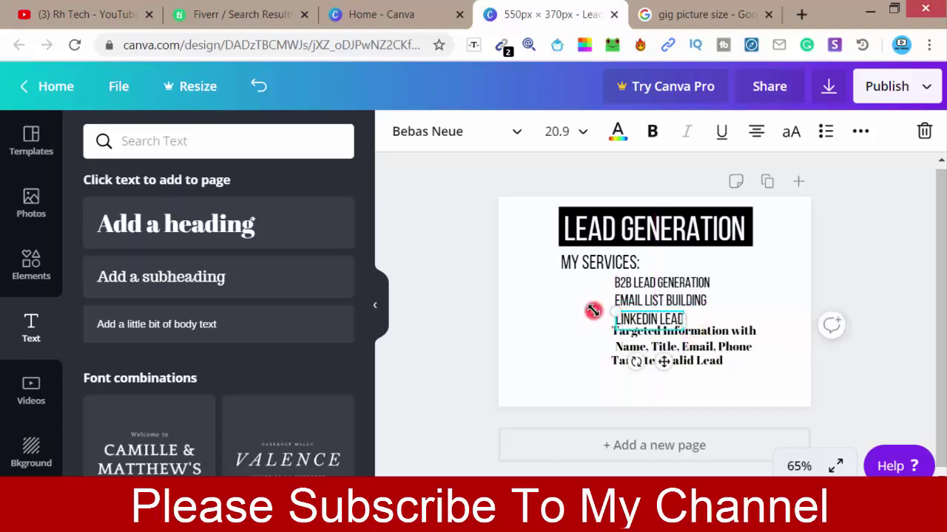
Step: Switch the Targeted Information entry to Bebas Neue and enlarge it to about 18 pt
click(695, 344)
click(517, 136)
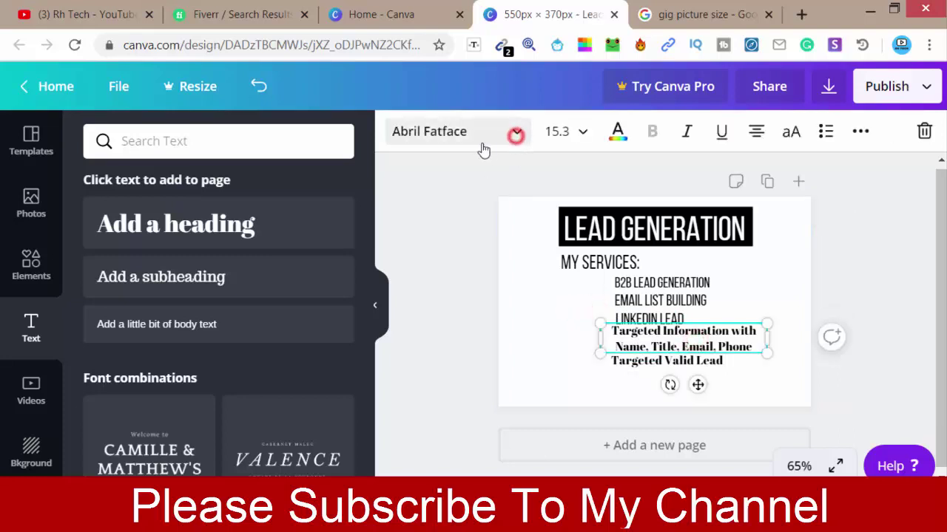
click(108, 184)
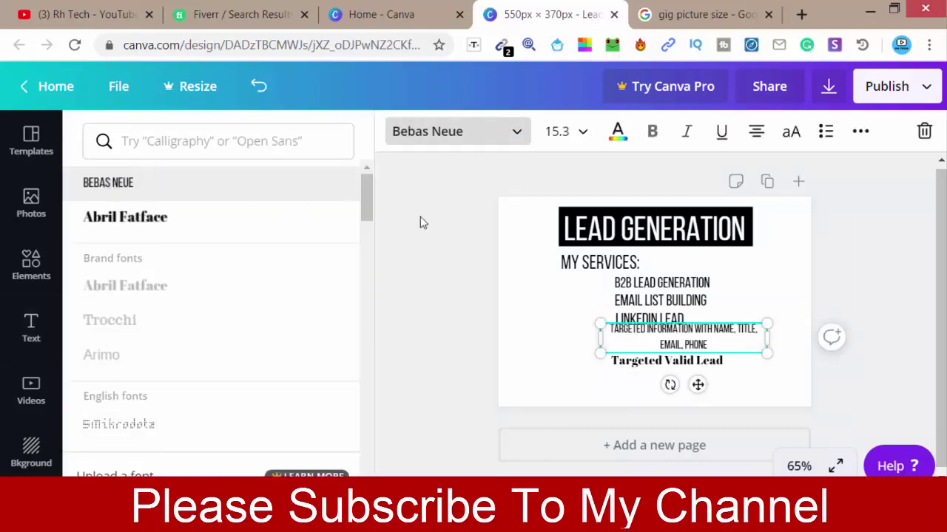
click(570, 305)
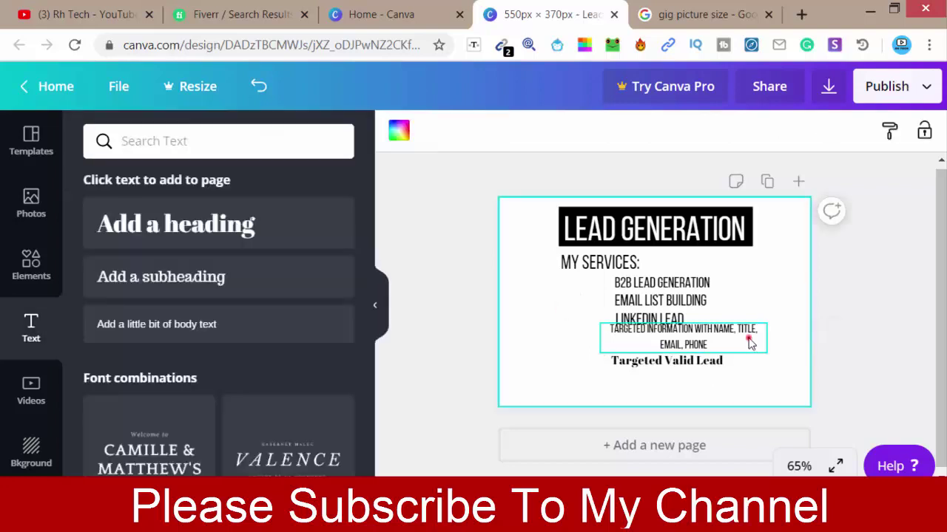
click(748, 334)
drag(769, 352, 794, 359)
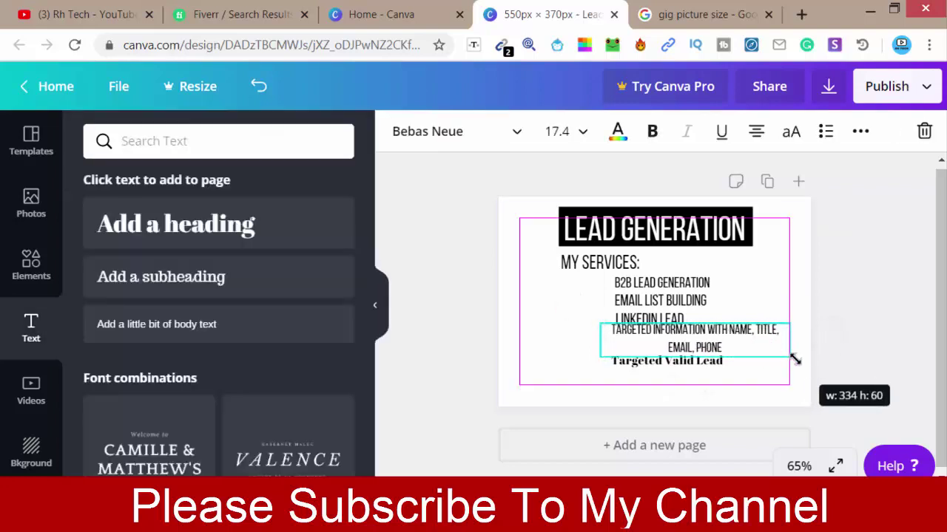
drag(560, 349, 571, 328)
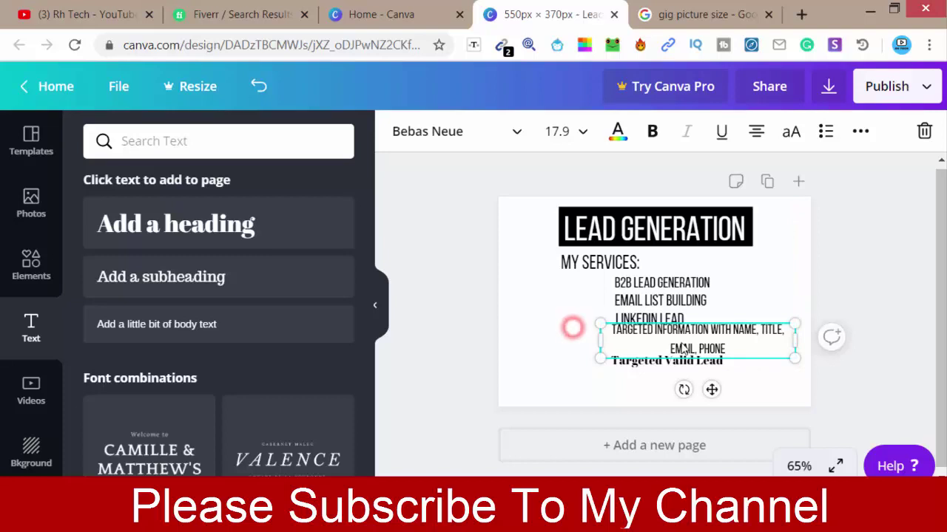
click(563, 316)
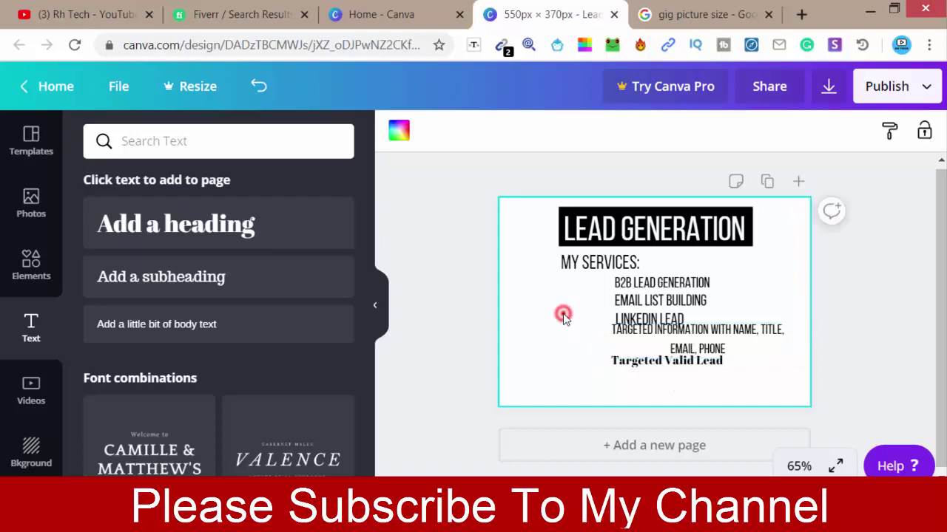
Step: Move the Targeted Information entry slightly lower
click(659, 332)
drag(659, 332, 665, 344)
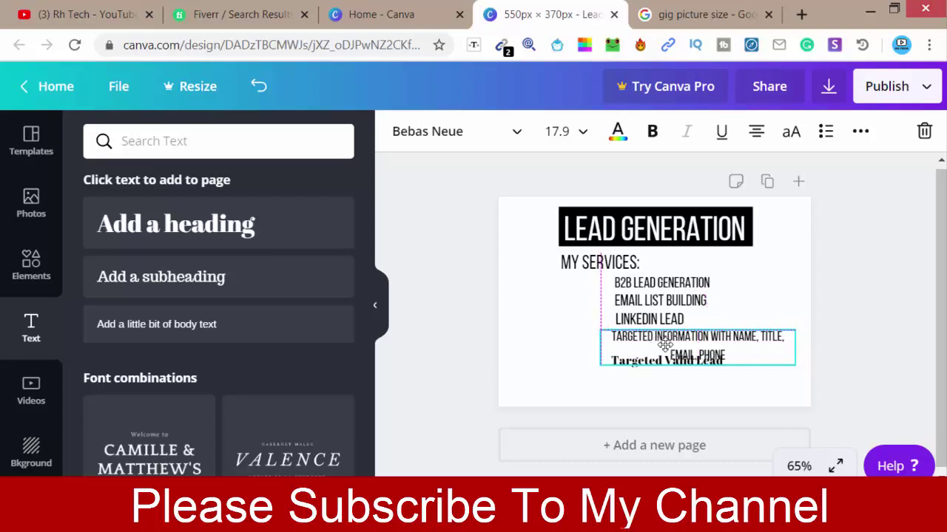
drag(608, 334, 607, 335)
click(571, 304)
Step: Move Targeted Valid Lead below the Targeted Information entry and set it in Bebas Neue
click(648, 365)
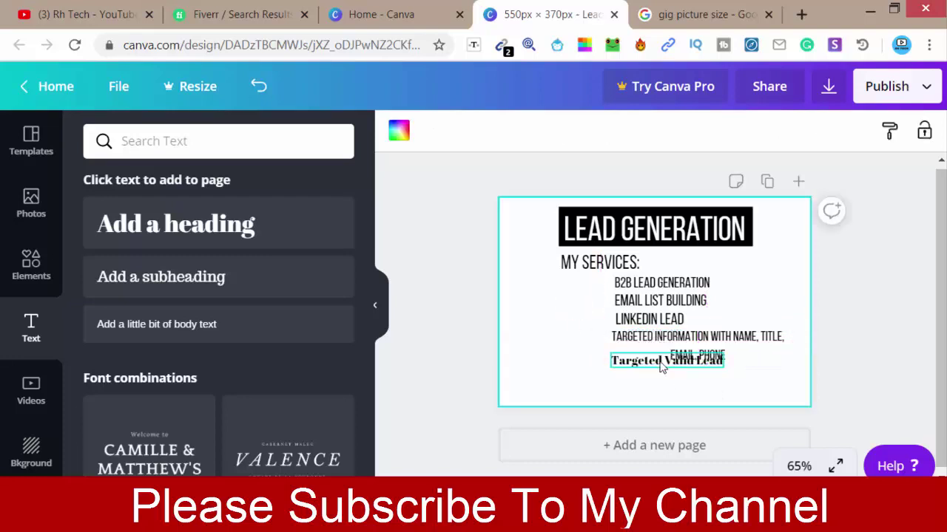
drag(645, 367, 645, 373)
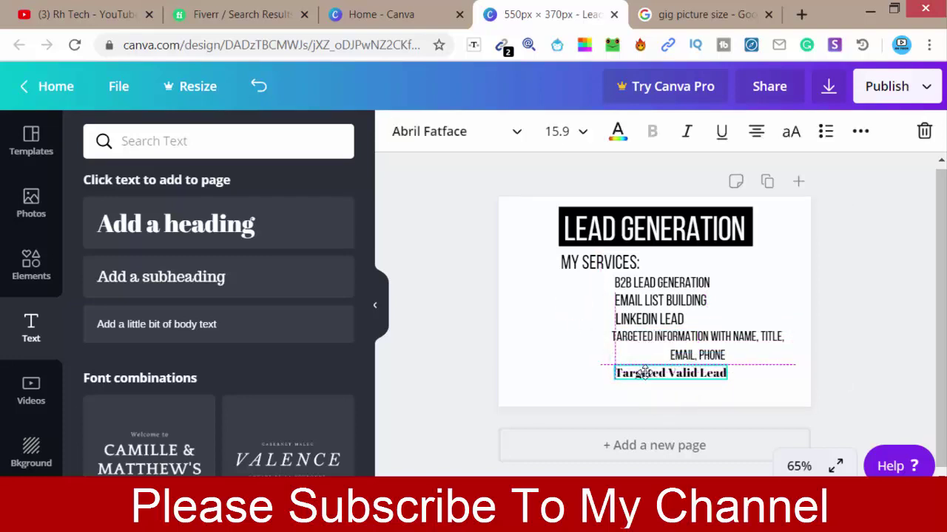
drag(645, 372, 645, 373)
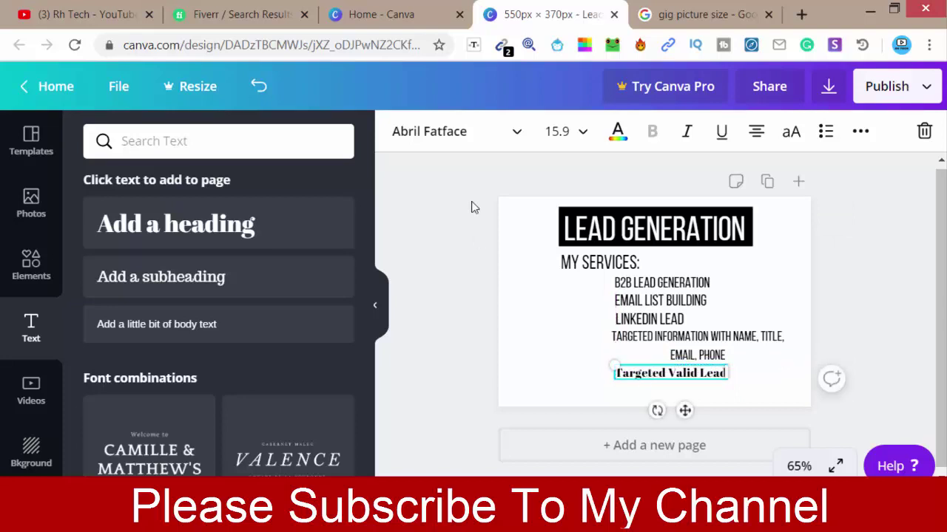
click(520, 133)
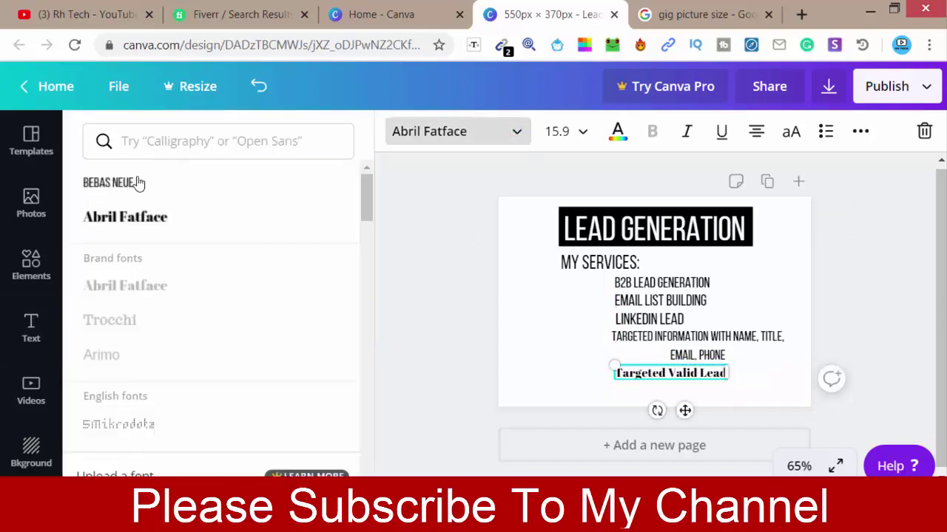
click(179, 193)
click(596, 356)
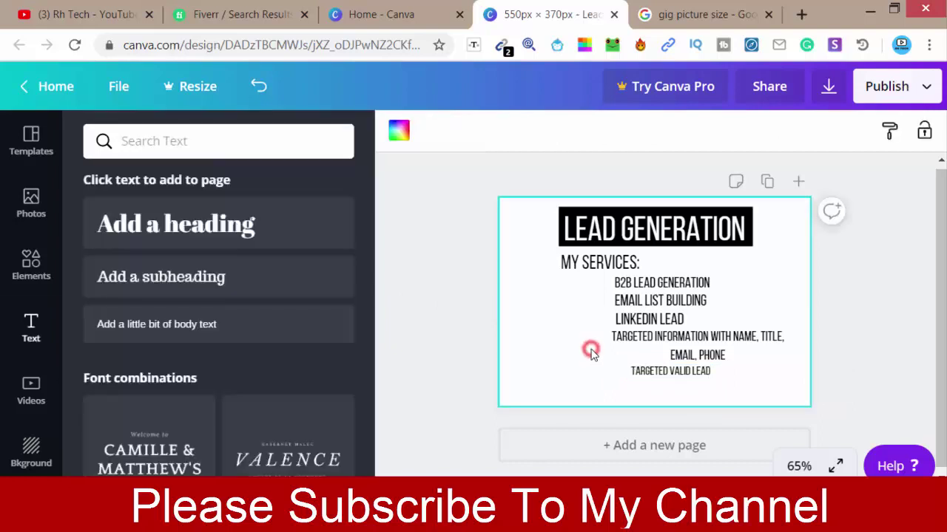
Step: Nudge LinkedIn Lead slightly left and Targeted Information slightly down
click(628, 321)
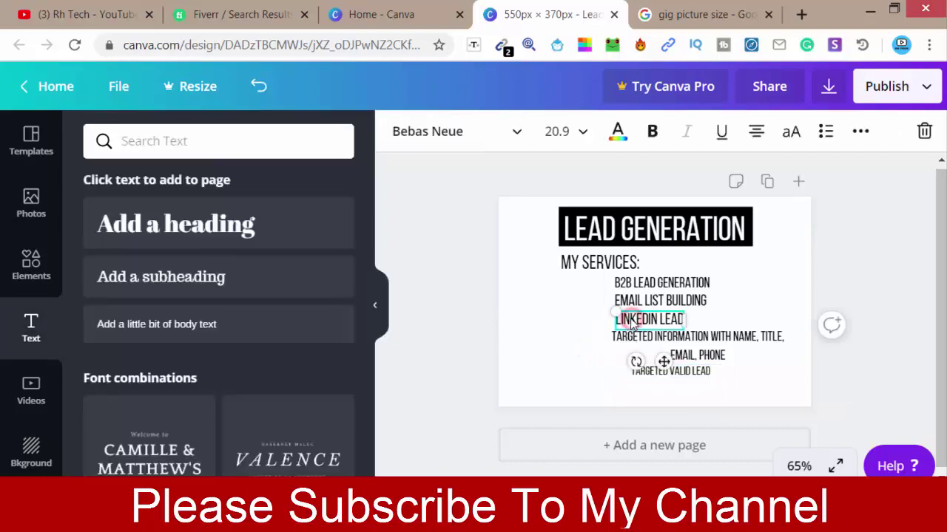
drag(630, 323, 628, 323)
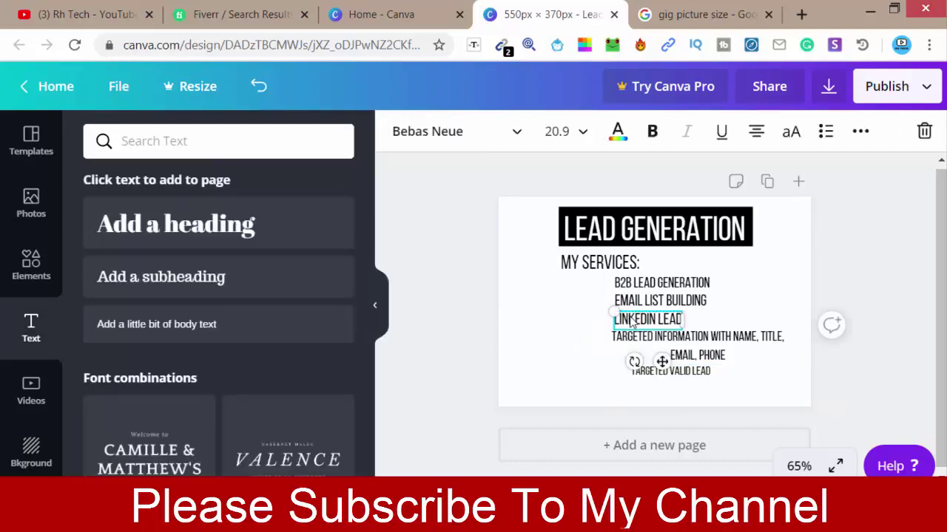
click(666, 338)
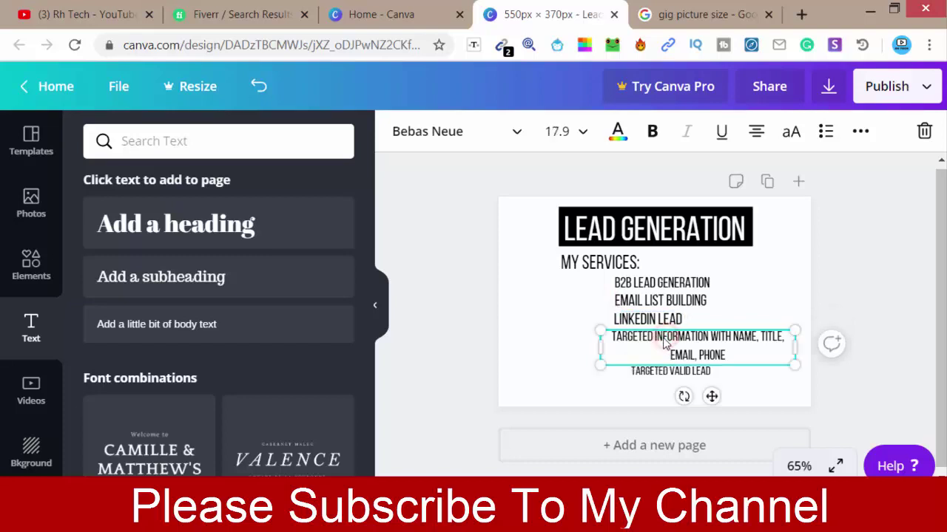
drag(663, 340, 663, 342)
click(530, 321)
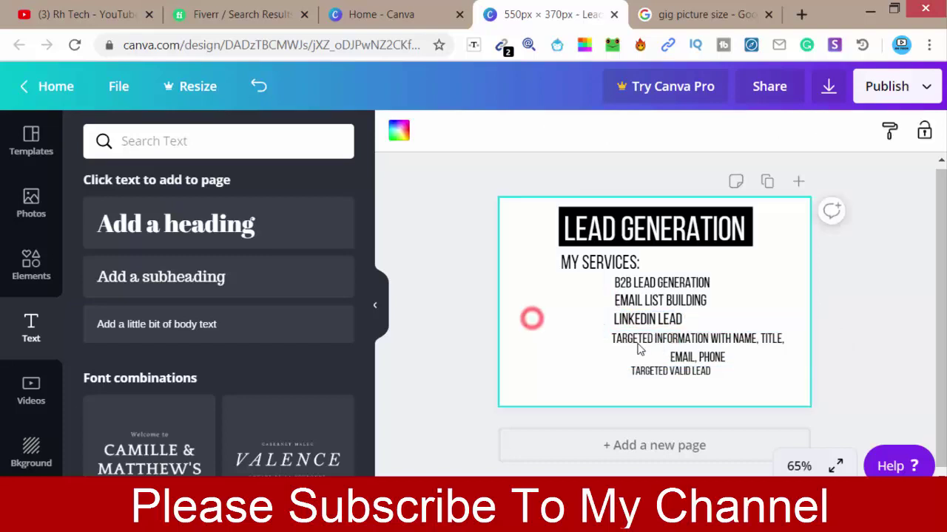
Step: Reposition Targeted Valid Lead, nudging it up three steps with the arrow key
click(669, 372)
mouse_move(679, 375)
mouse_down()
mouse_move(660, 368)
mouse_move(655, 386)
mouse_up()
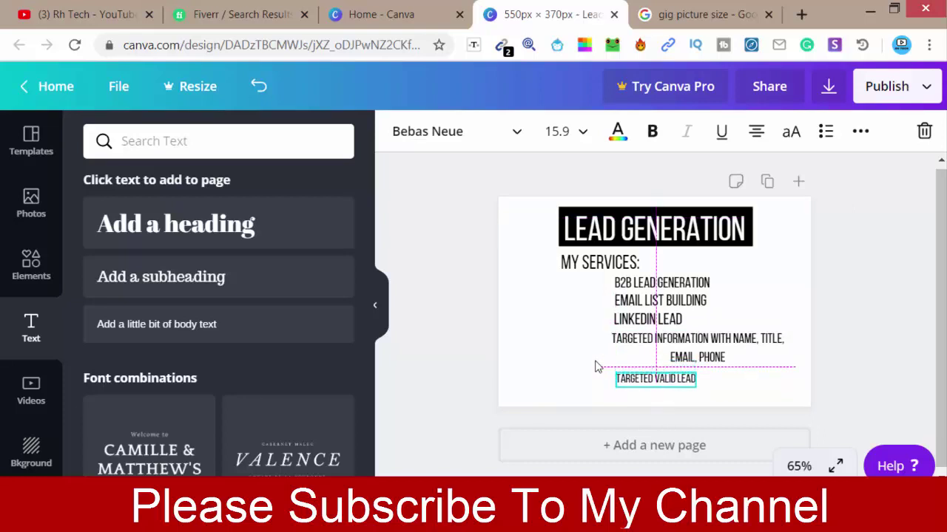
click(570, 361)
click(638, 386)
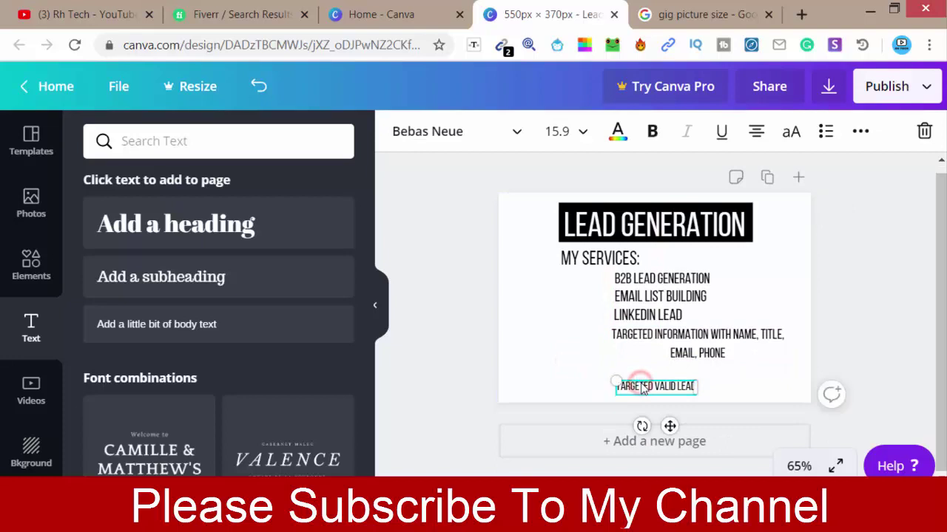
key(Up)
key(Up)
key(Up)
key(Up)
key(Up)
key(Up)
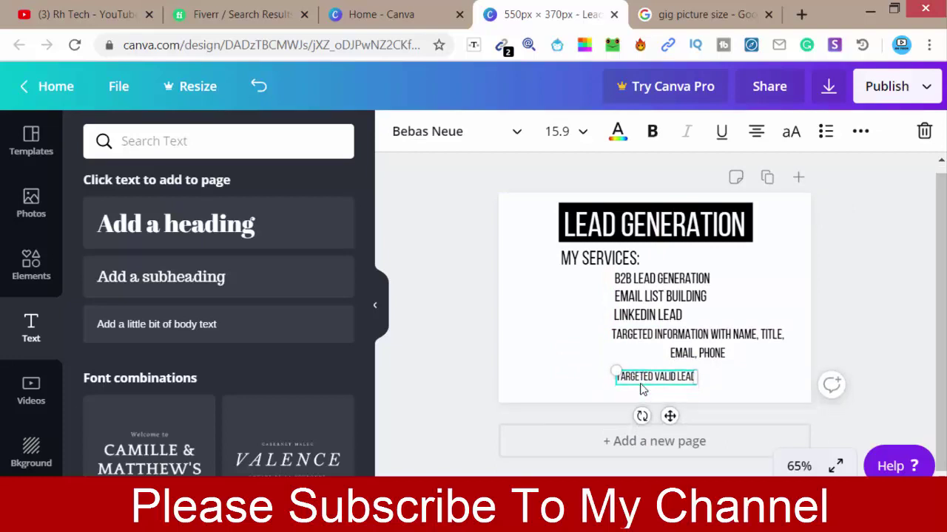
key(Up)
key(Up)
key(Up)
key(Up)
key(Up)
key(Up)
key(Up)
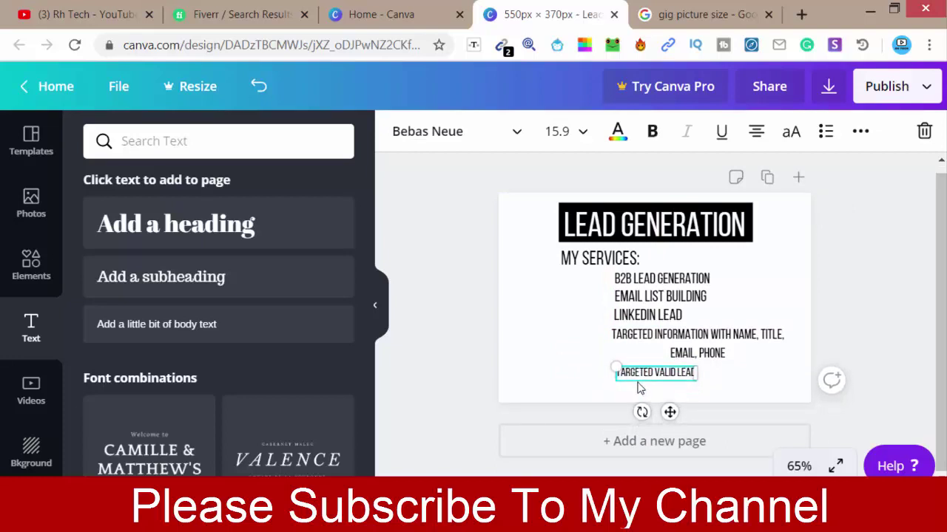
key(Up)
key(Up)
key(Up)
key(Up)
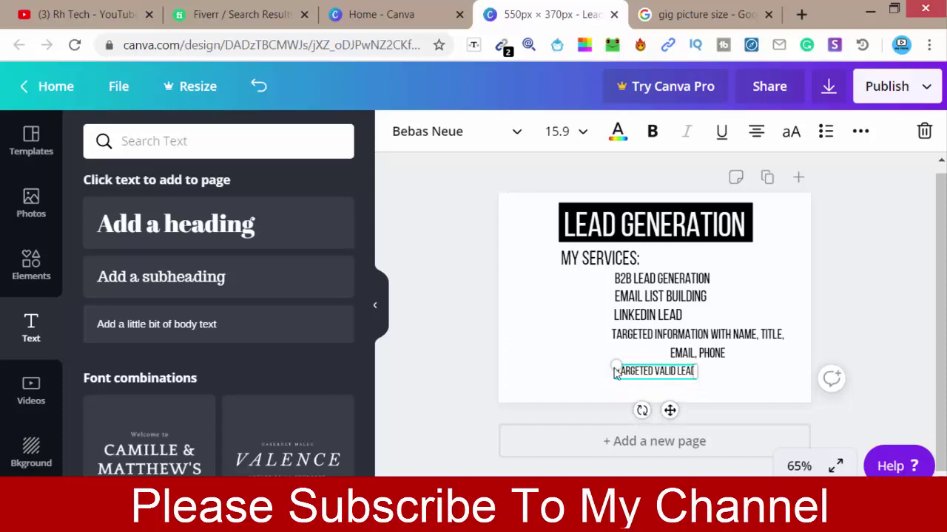
click(575, 332)
click(640, 373)
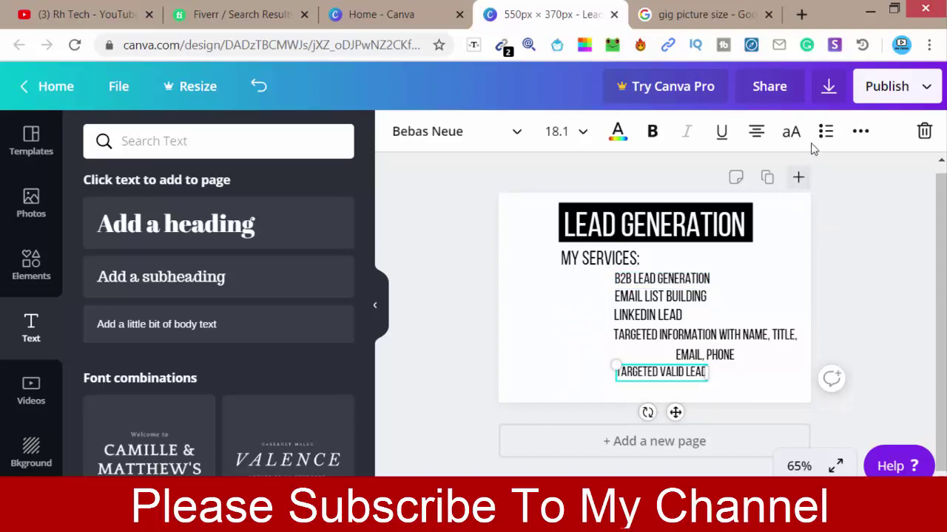
Step: Add bullets to B2B Lead Generation, Email List Building, LinkedIn Lead, Targeted Information and Targeted Valid Lead
click(667, 276)
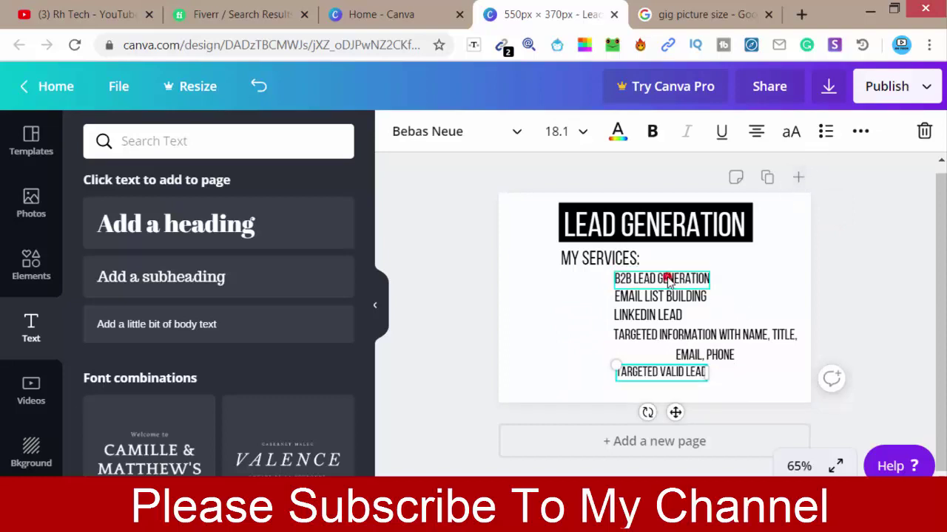
click(827, 133)
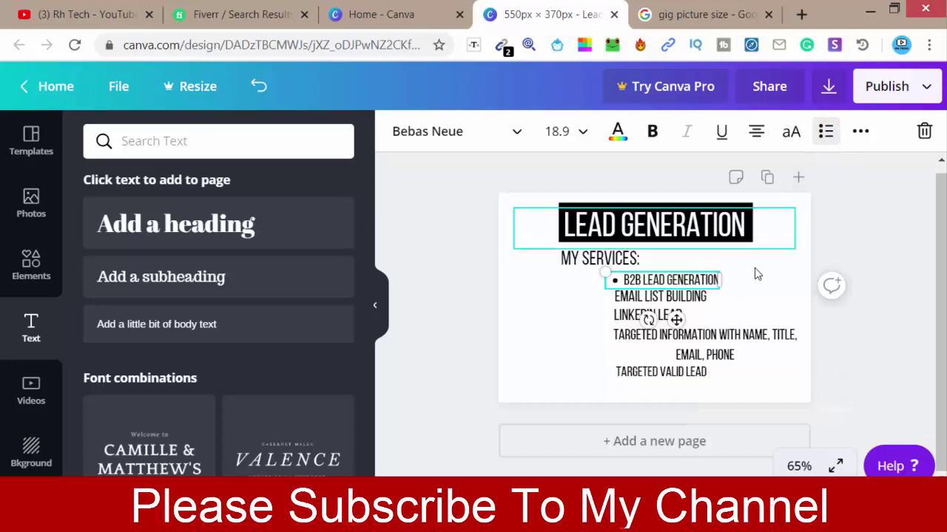
click(670, 296)
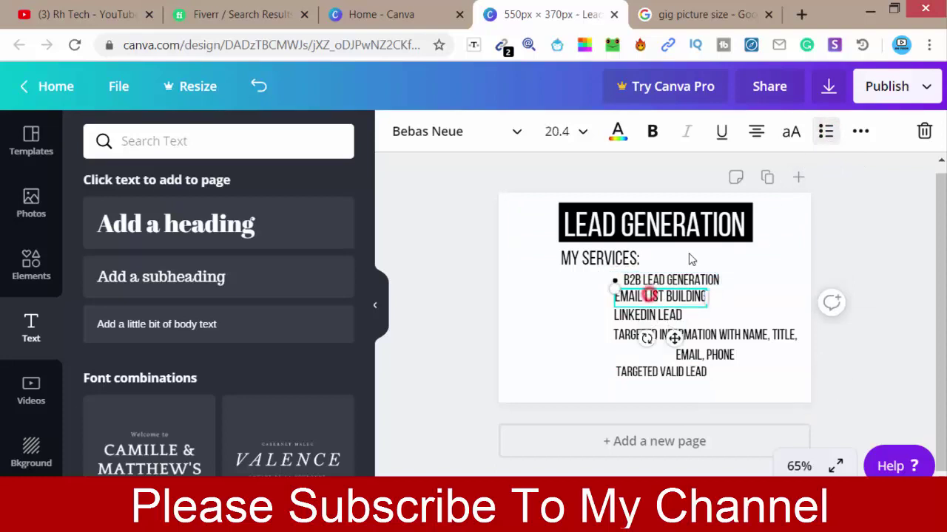
click(827, 133)
click(644, 318)
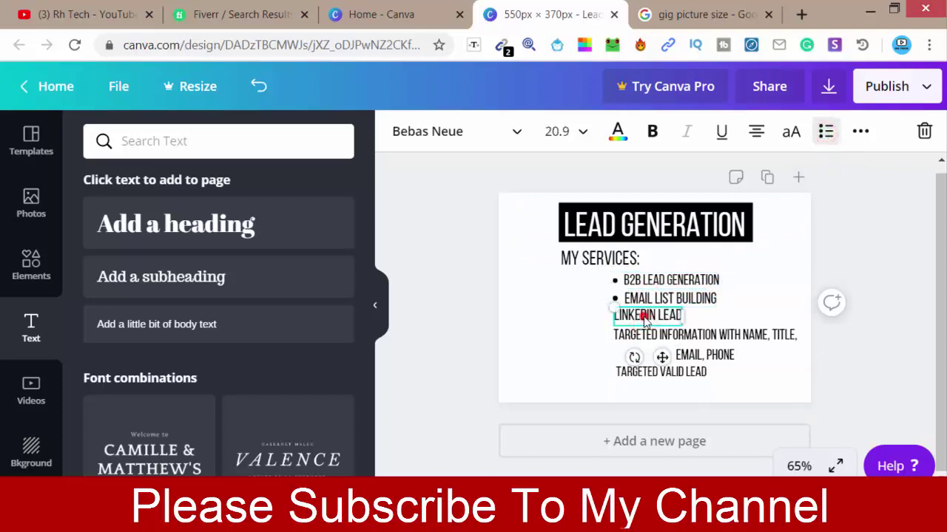
click(825, 133)
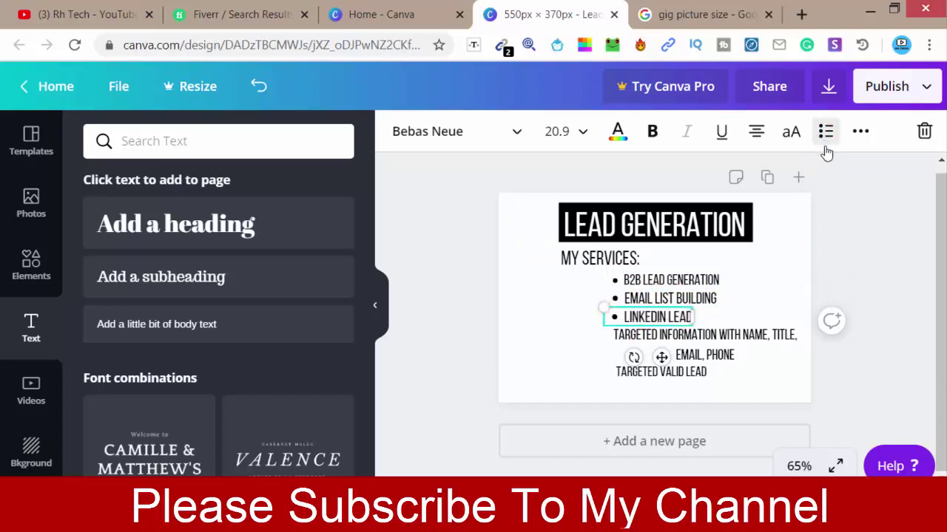
click(679, 342)
click(826, 131)
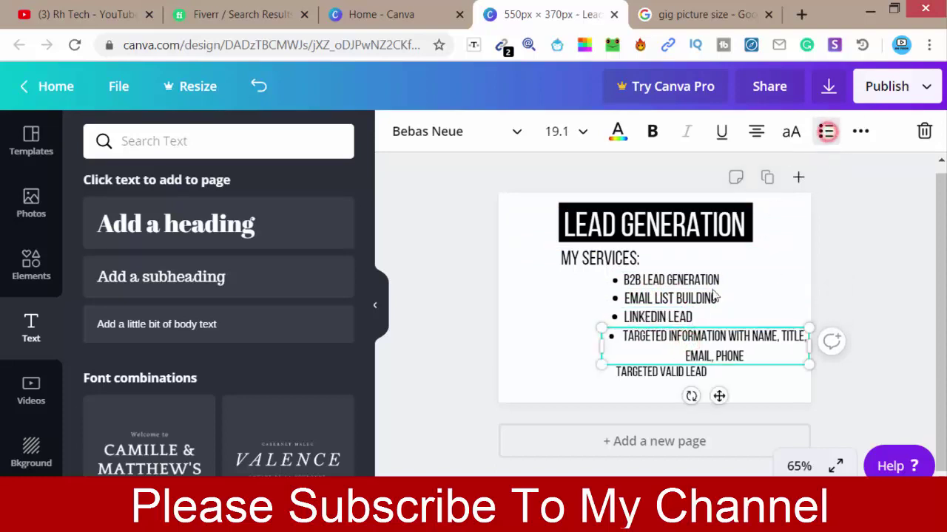
click(652, 376)
click(825, 133)
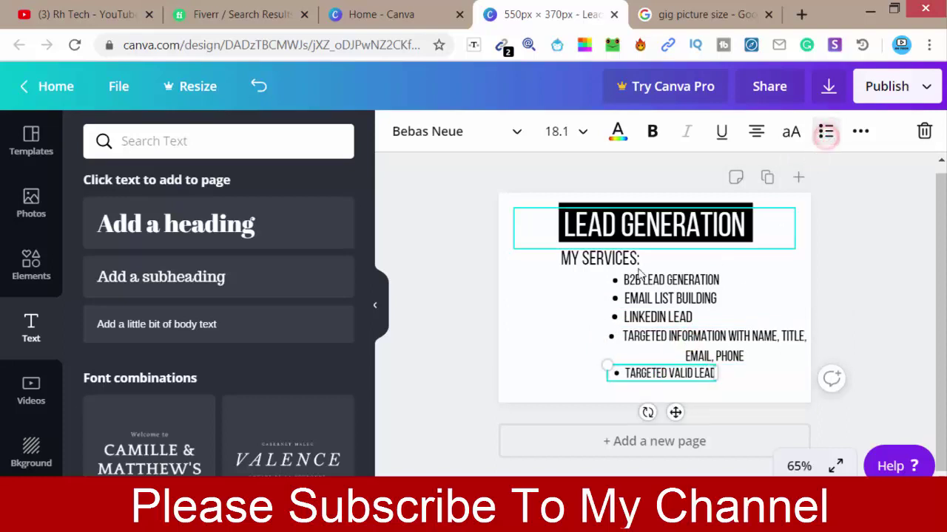
Step: Shift the Targeted Information line slightly to align with the other bullets
click(561, 310)
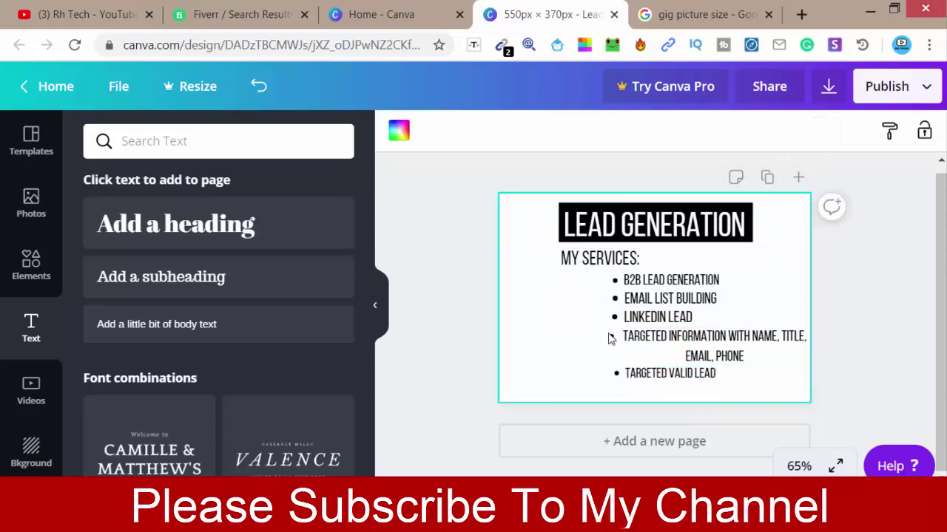
click(643, 339)
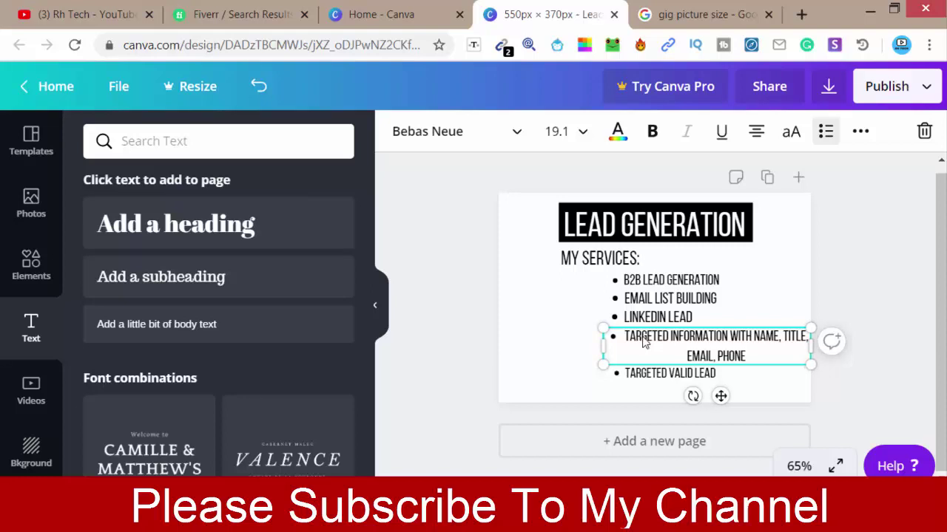
drag(643, 340, 634, 341)
click(561, 303)
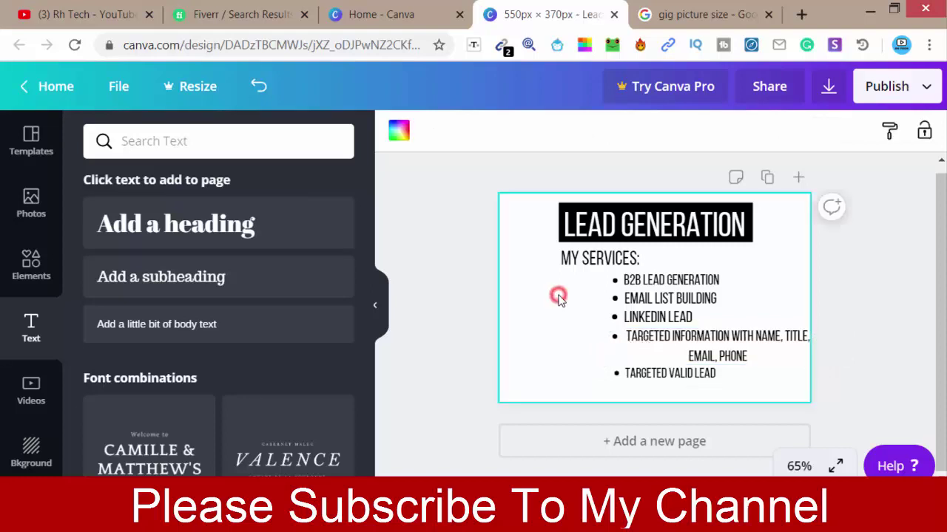
click(620, 374)
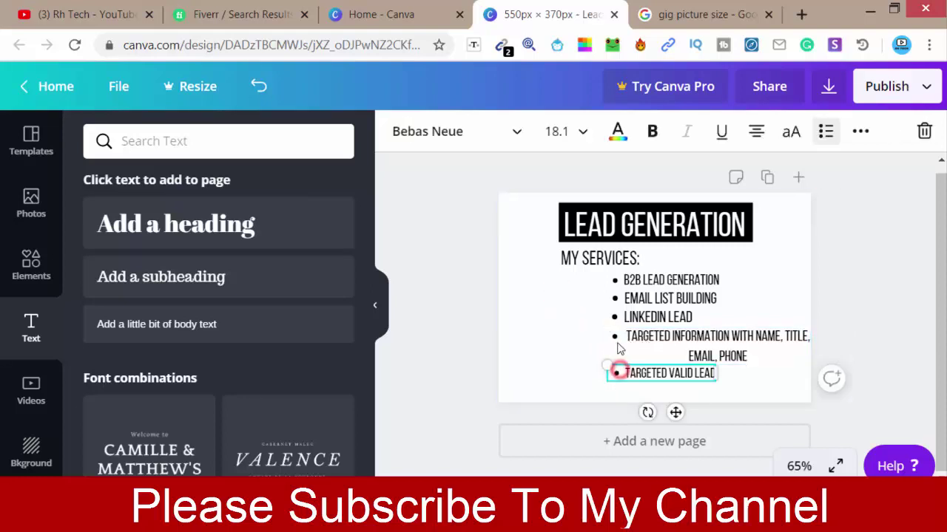
click(571, 307)
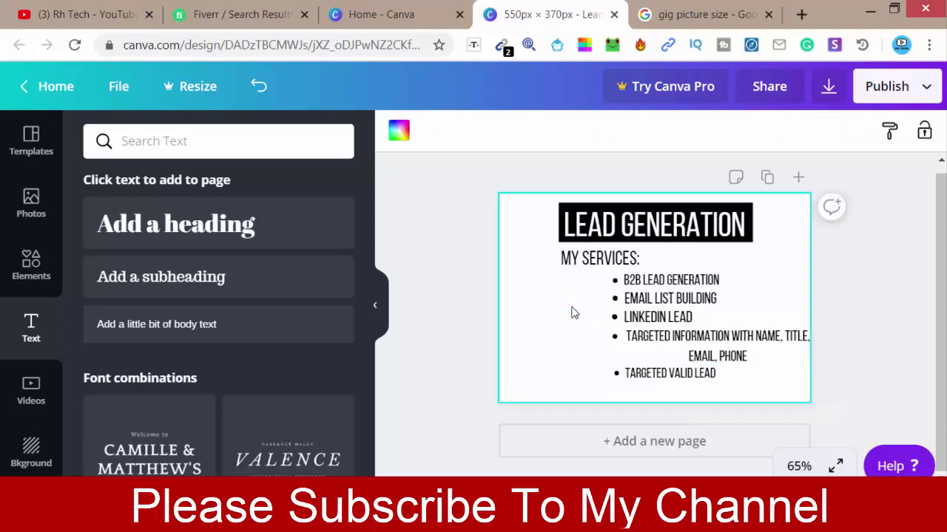
Step: Move the MY SERVICES: heading up slightly
click(614, 207)
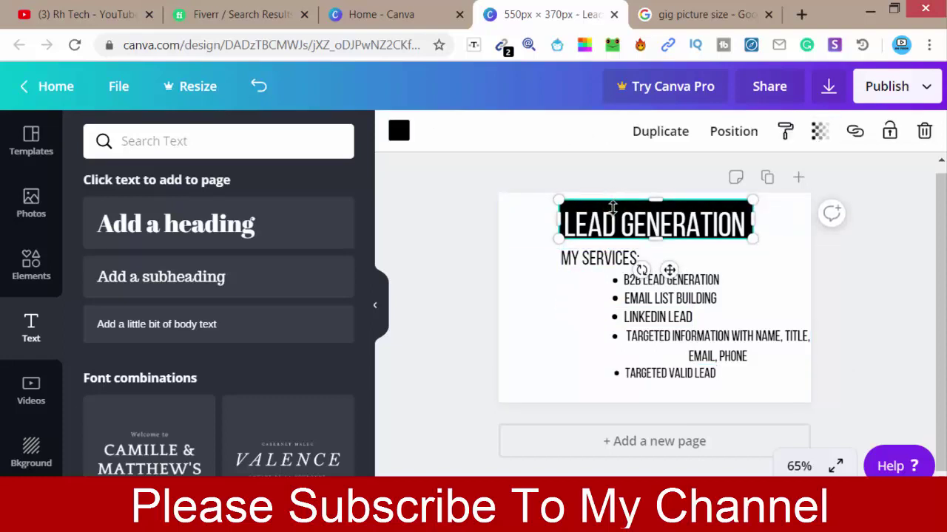
click(606, 224)
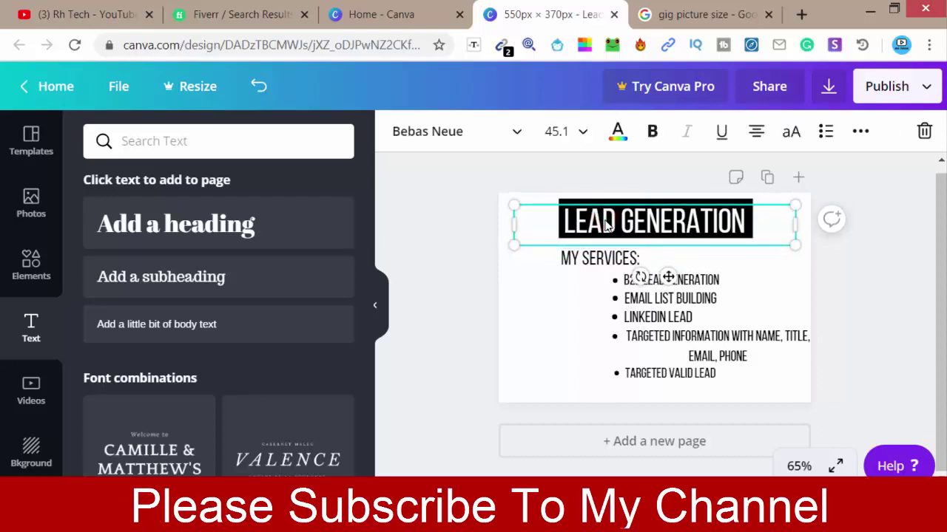
click(605, 256)
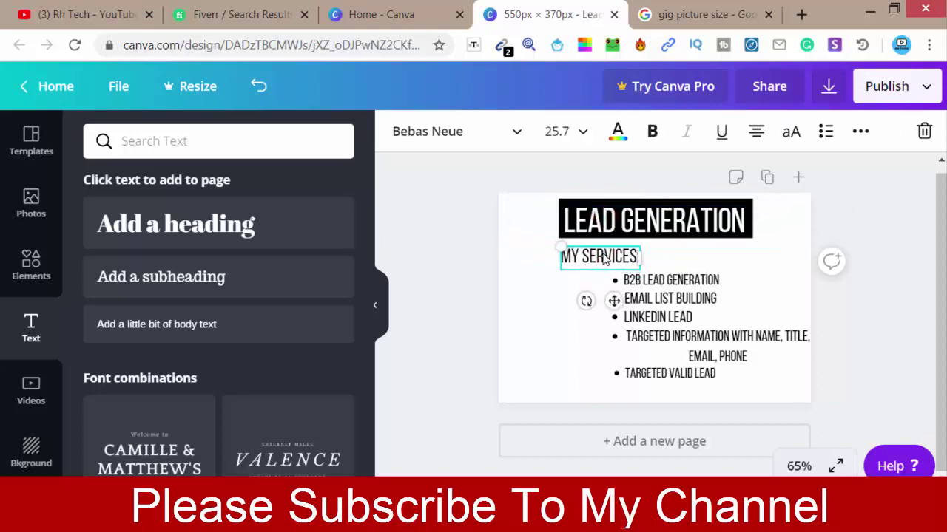
drag(605, 257, 605, 251)
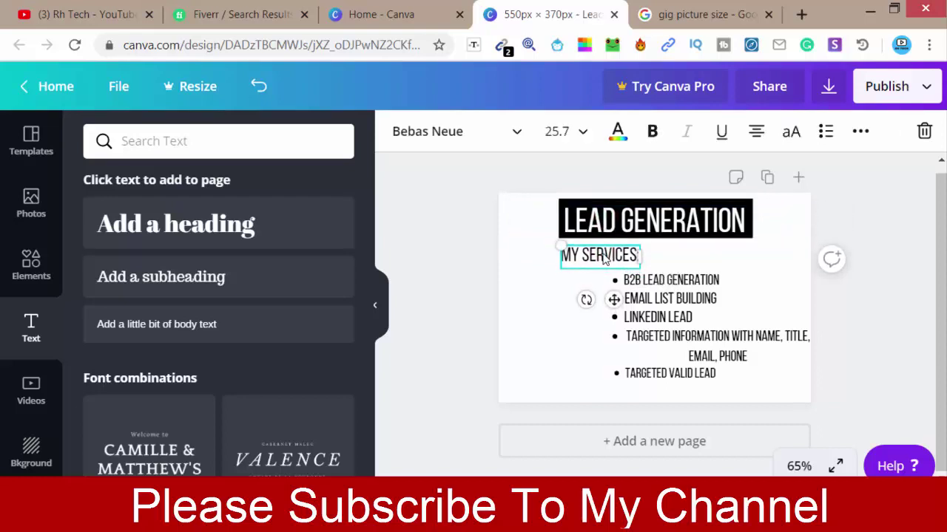
Step: Tighten the list by nudging the B2B, LinkedIn Lead and Targeted Information lines
click(628, 286)
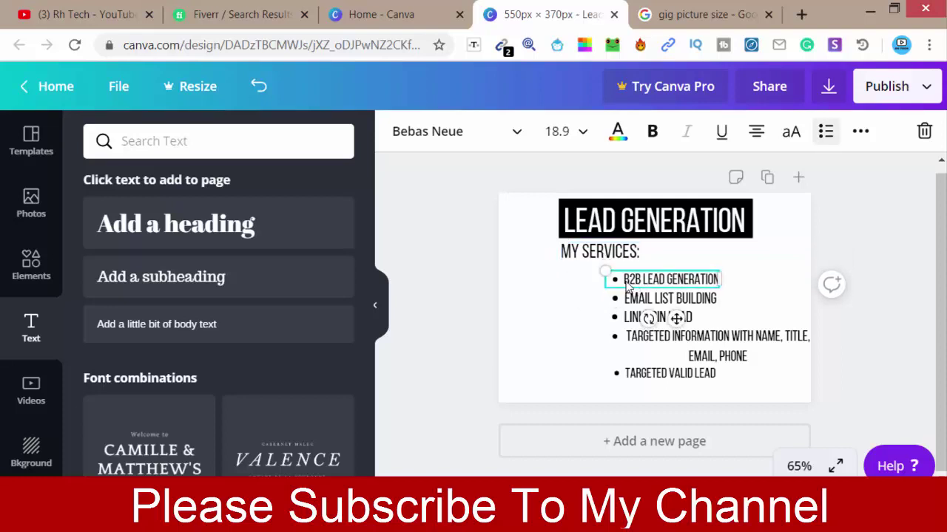
drag(627, 287, 632, 295)
click(635, 300)
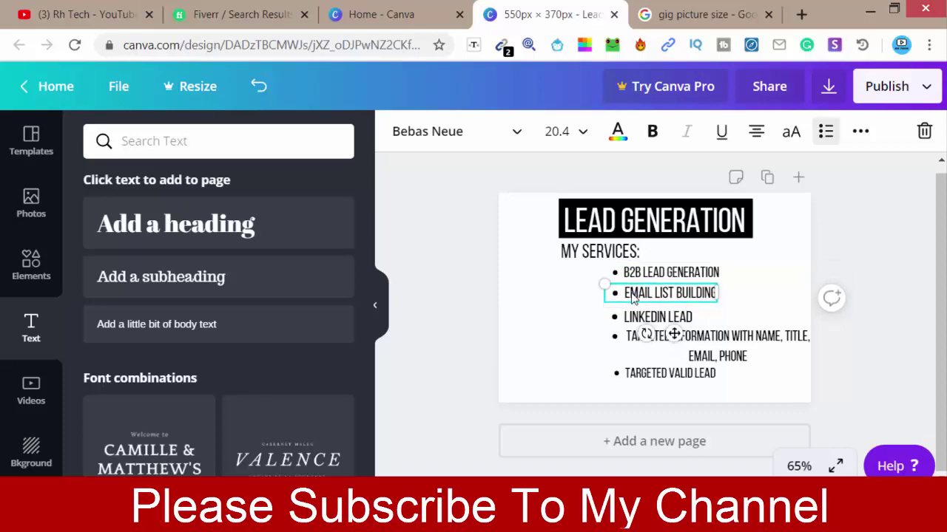
click(627, 318)
drag(627, 318, 629, 315)
mouse_move(662, 353)
mouse_down()
mouse_move(684, 349)
mouse_move(655, 375)
mouse_up()
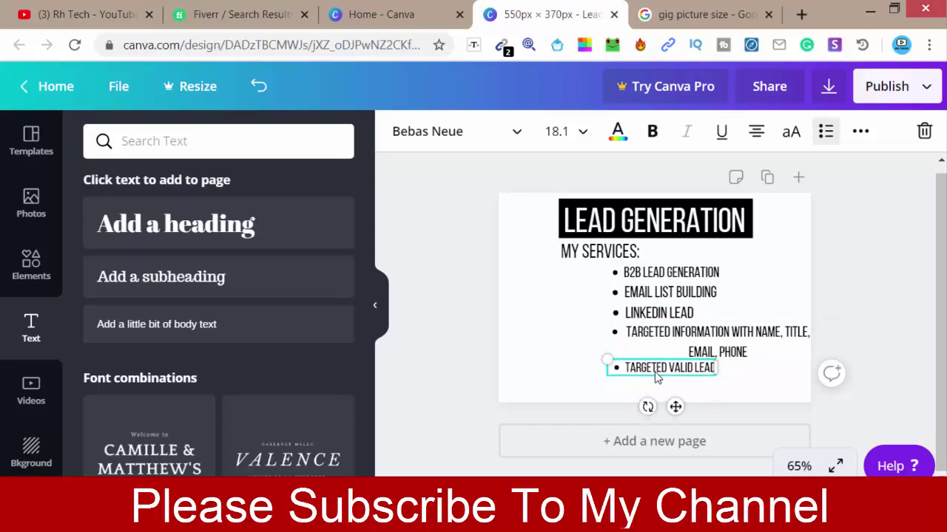
click(570, 386)
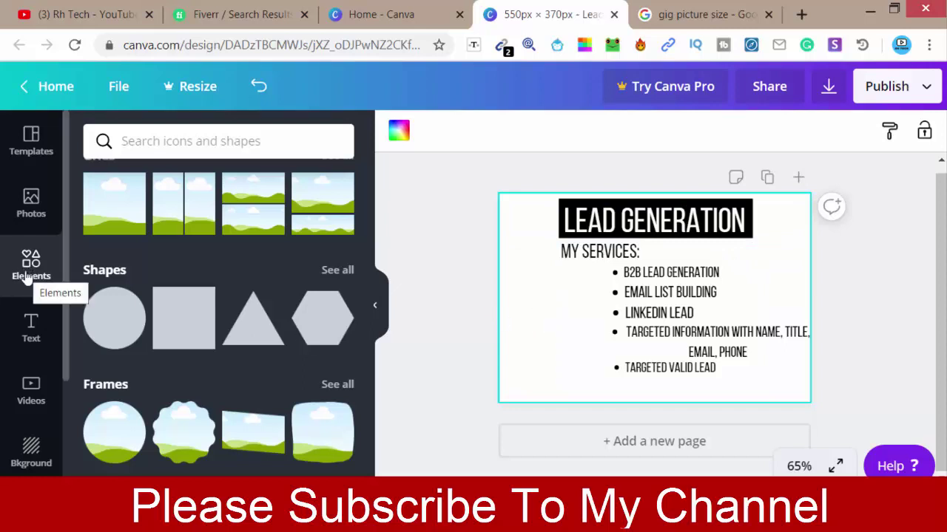
Step: Search the elements library for Fiverr graphics using the query 'fiverr'
click(170, 140)
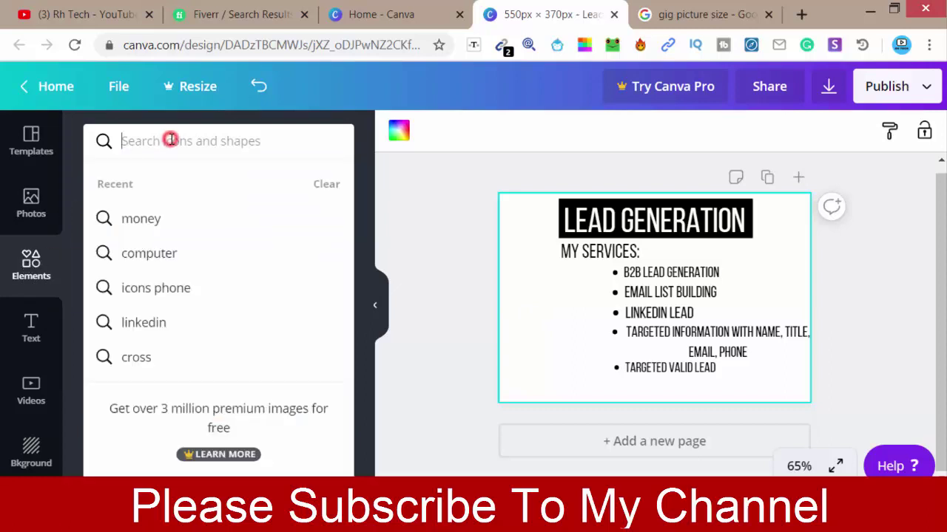
text(fiverr)
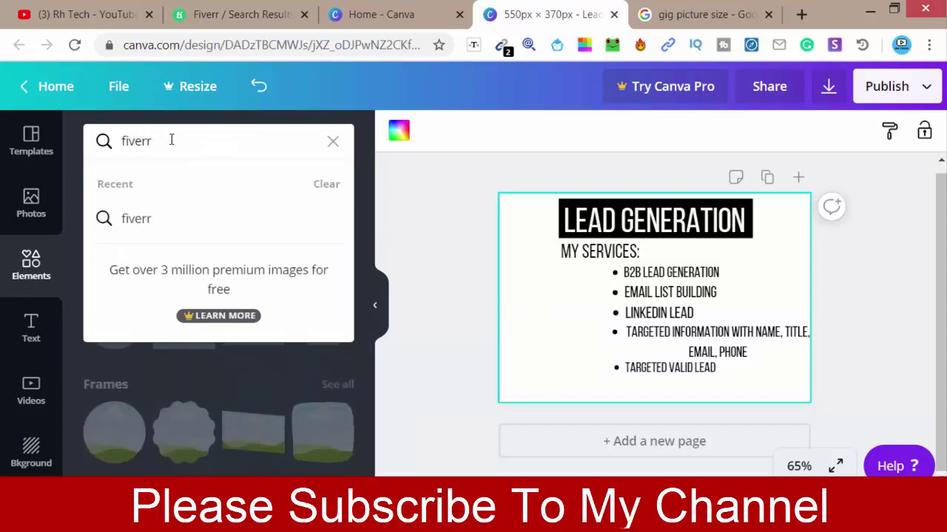
key(Return)
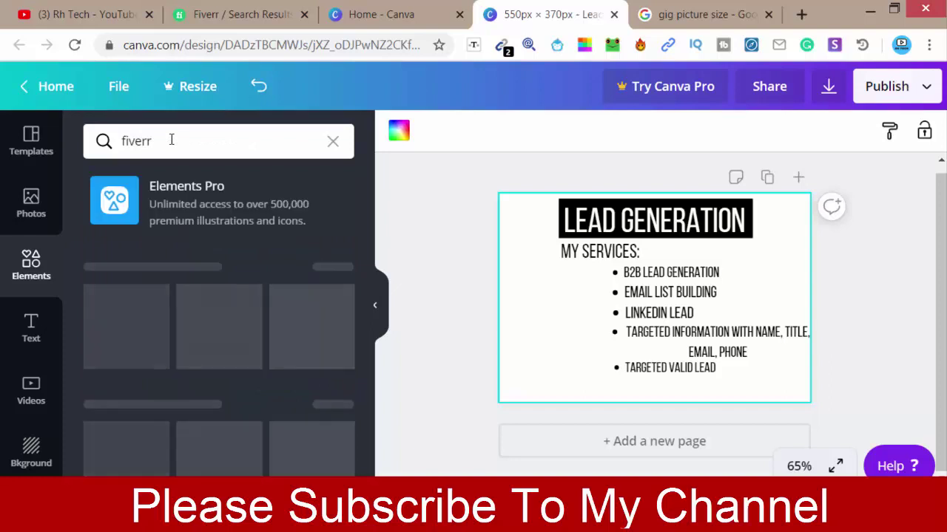
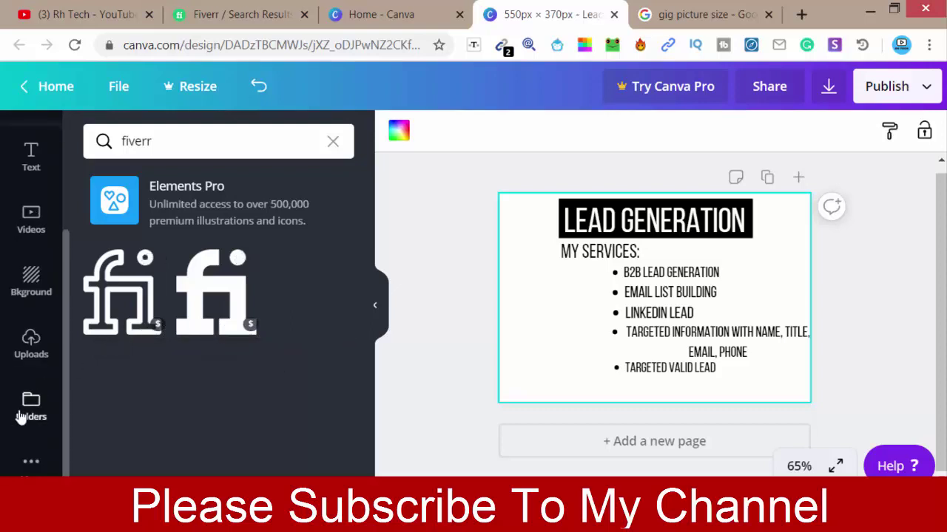
Step: Show the uploaded images and scroll down to the black circular Fiverr logo
click(29, 349)
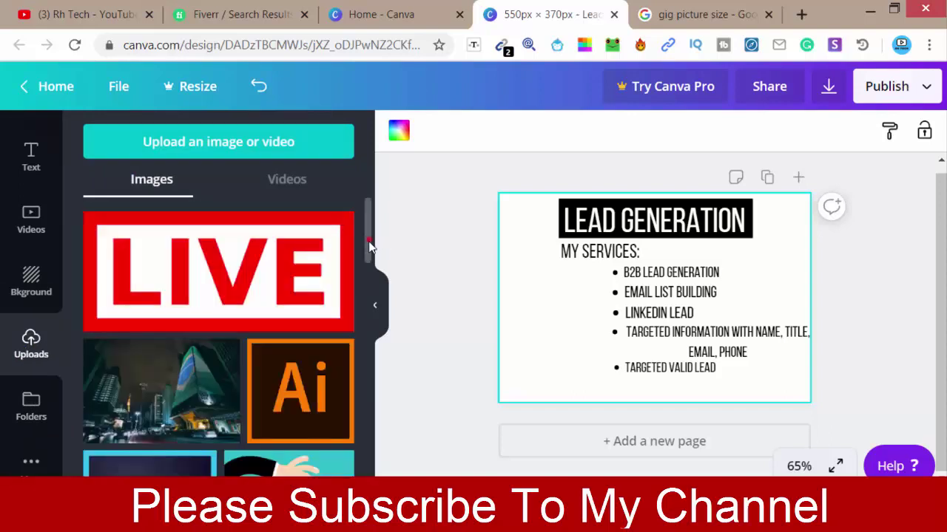
drag(363, 235, 375, 429)
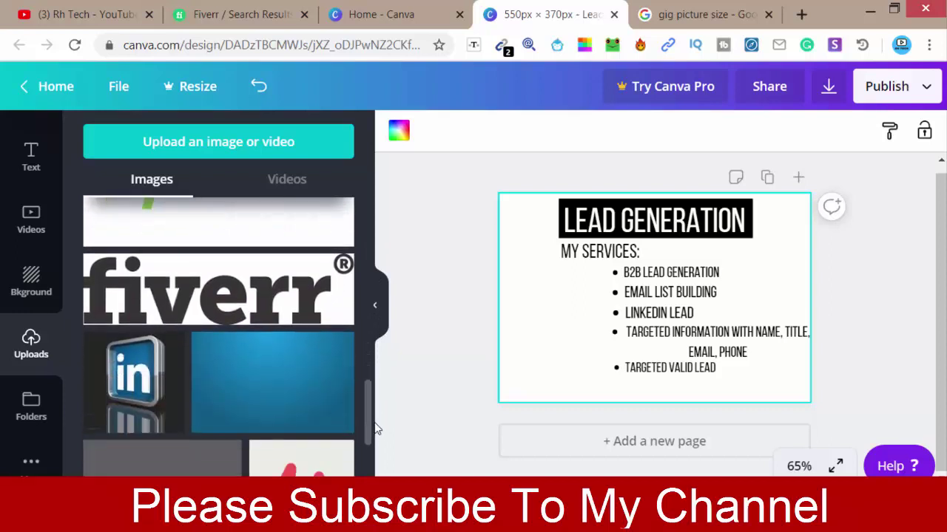
mouse_move(218, 290)
scroll(215, 360, down, 3)
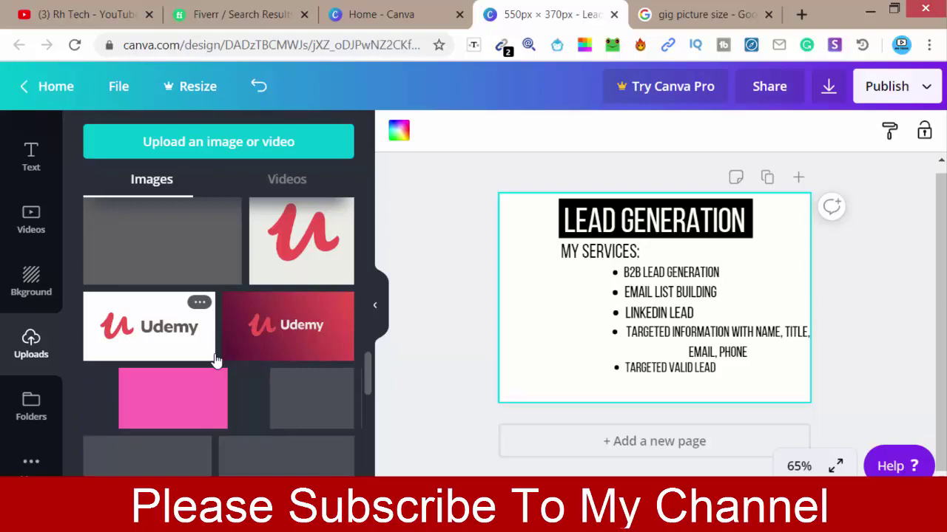
scroll(215, 359, down, 2)
scroll(215, 360, down, 2)
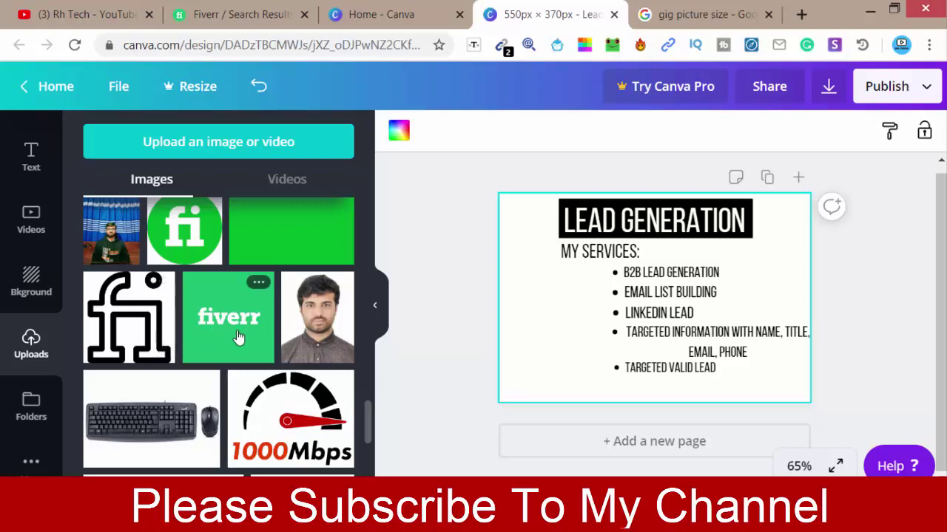
scroll(237, 352, down, 3)
scroll(238, 353, down, 3)
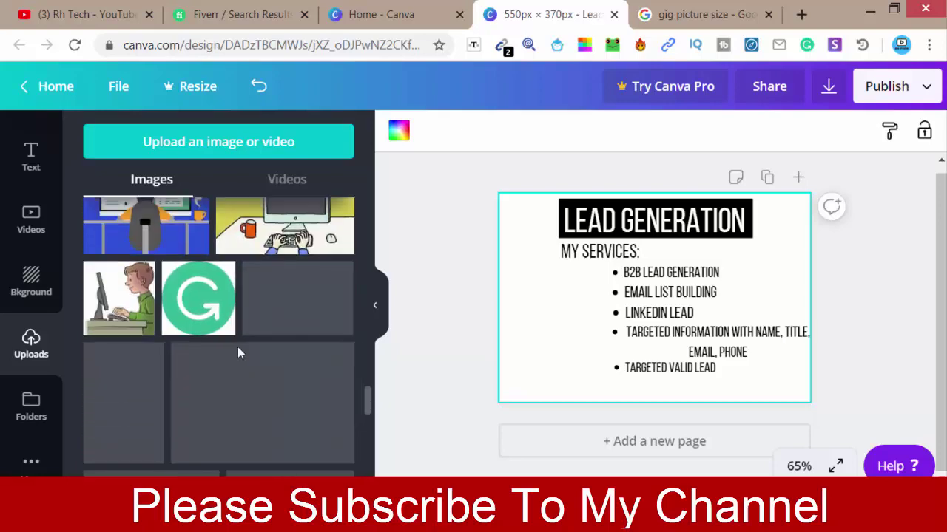
scroll(238, 353, down, 2)
scroll(238, 351, down, 2)
scroll(238, 352, down, 3)
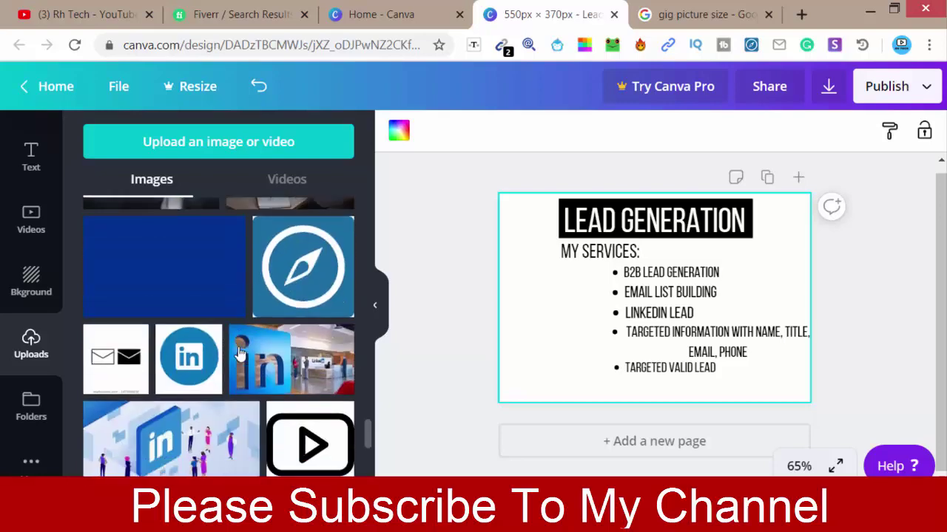
scroll(238, 351, down, 2)
scroll(238, 353, down, 1)
scroll(238, 352, down, 3)
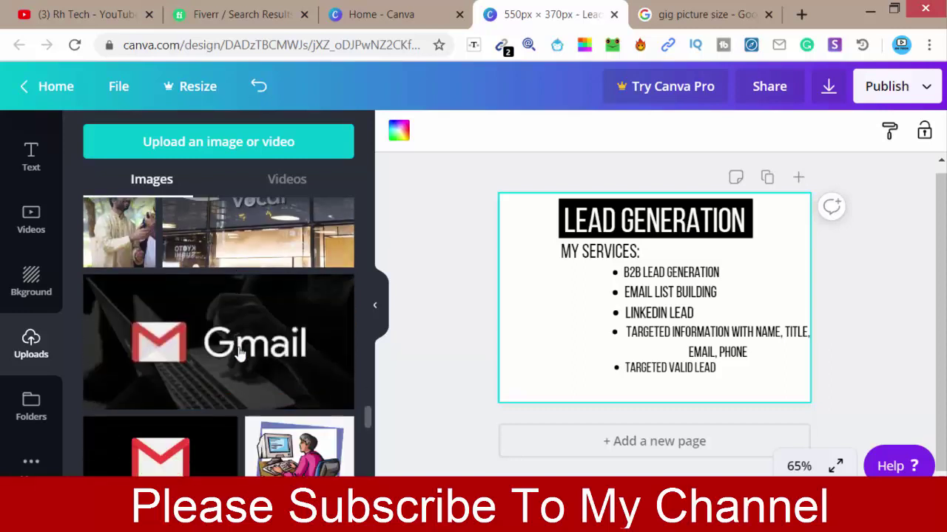
scroll(239, 349, down, 1)
scroll(239, 348, down, 3)
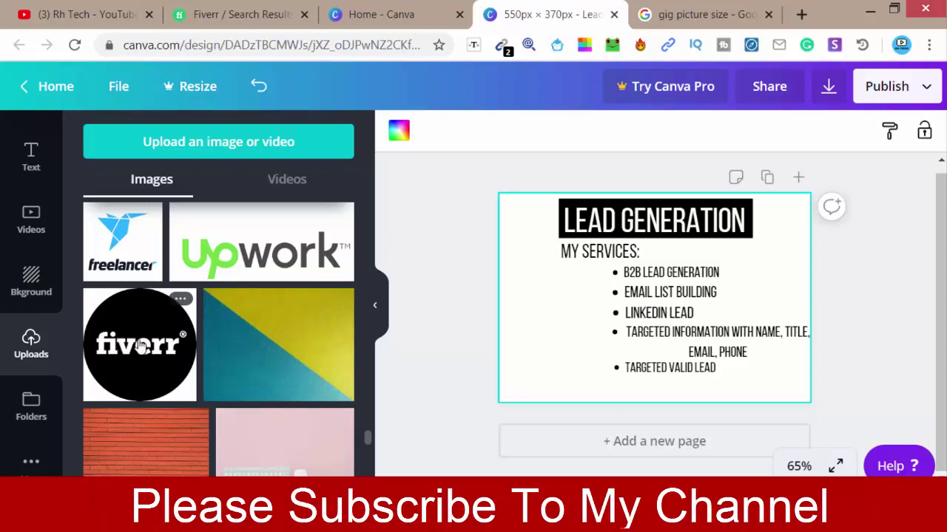
Step: Insert the Fiverr logo, shrink it to a small badge, and place it left of the services list
click(139, 344)
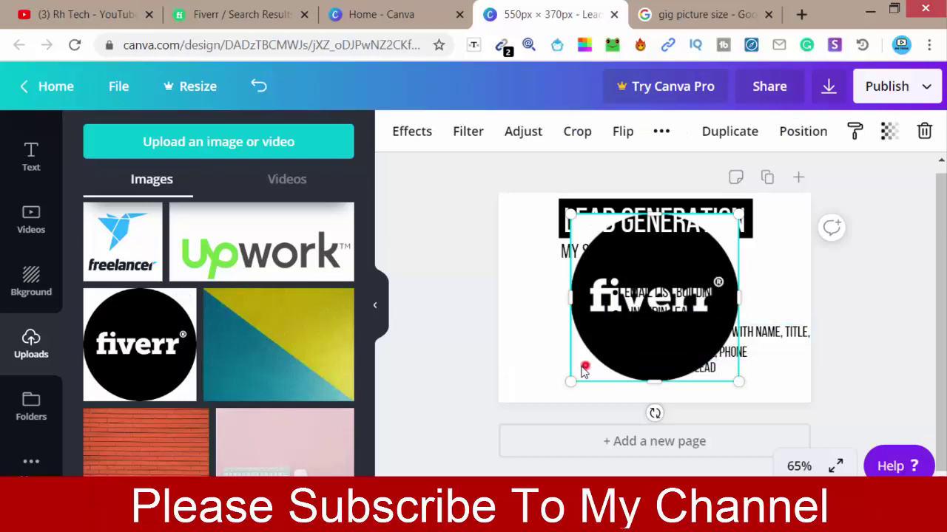
drag(583, 372, 512, 377)
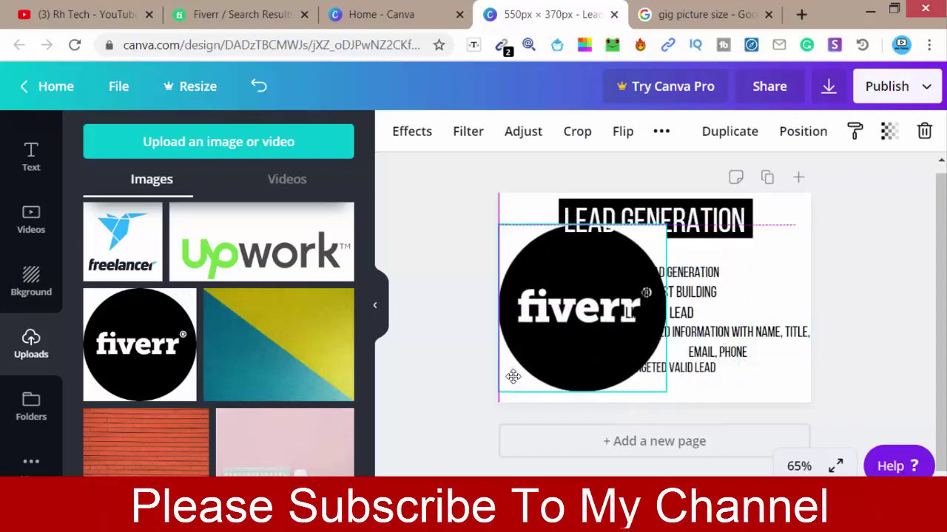
drag(607, 386, 608, 387)
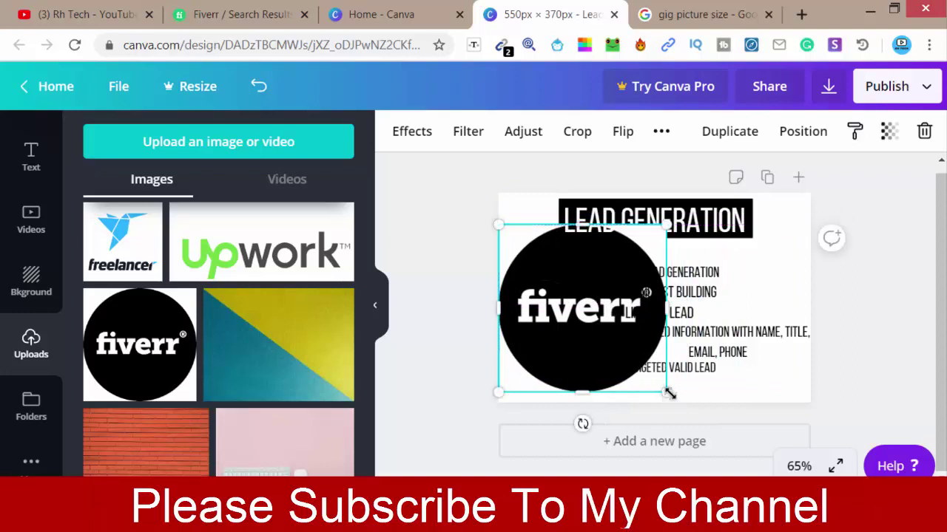
drag(669, 394, 565, 295)
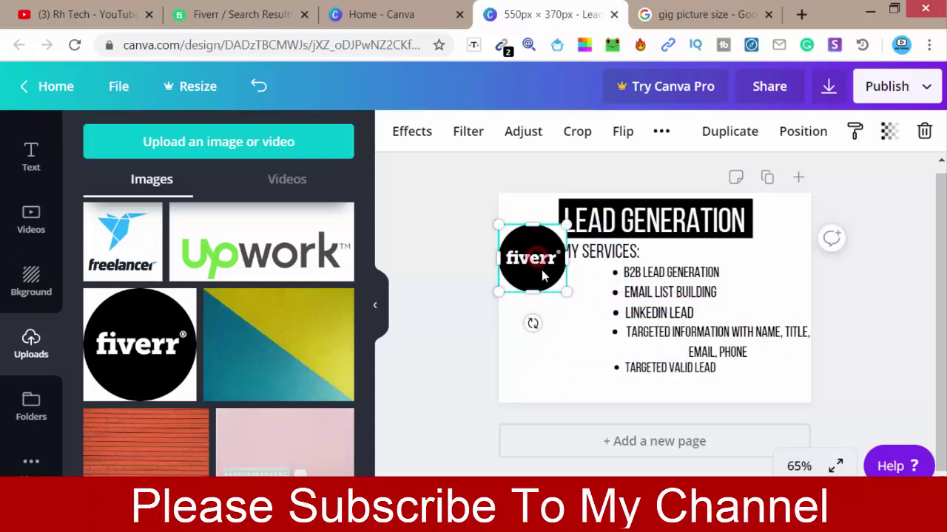
drag(542, 275, 555, 305)
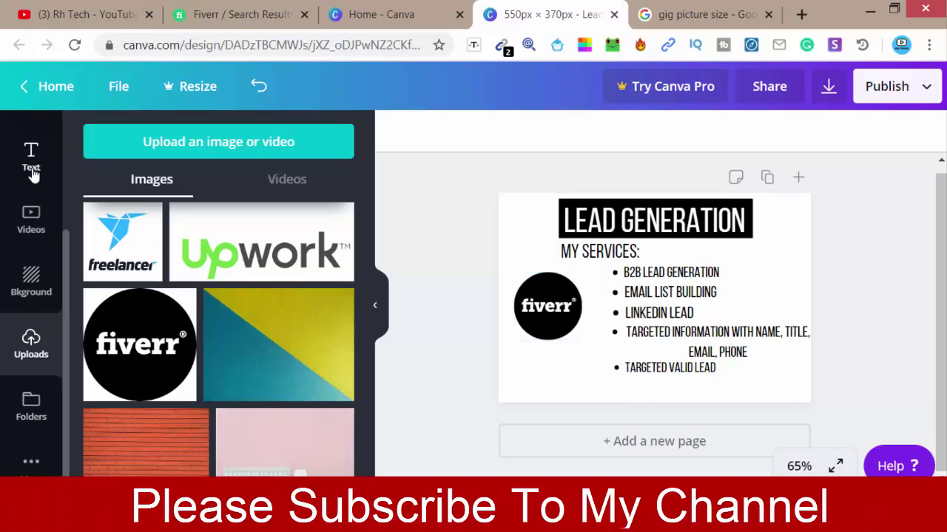
Step: Add a heading reading 'Exclusively On Fiverr' at the bottom, widened to one line
scroll(45, 290, up, 3)
click(31, 325)
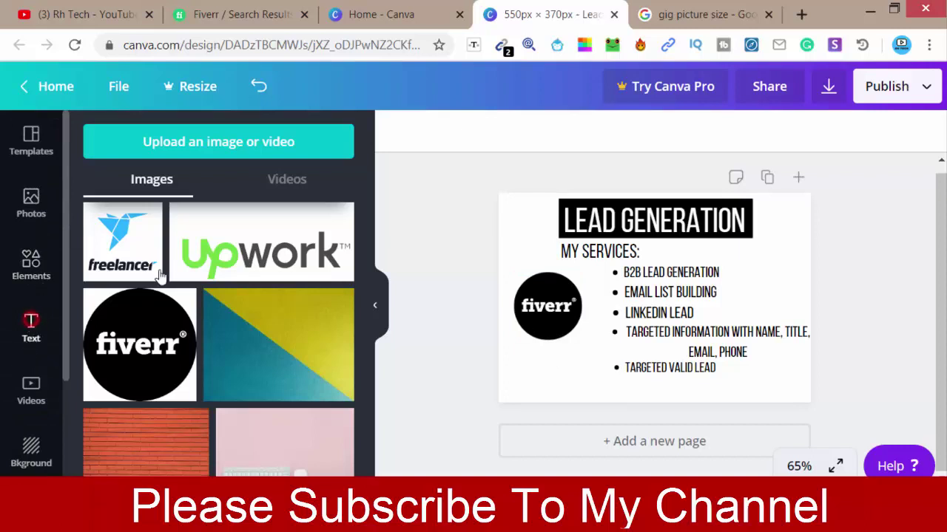
click(214, 220)
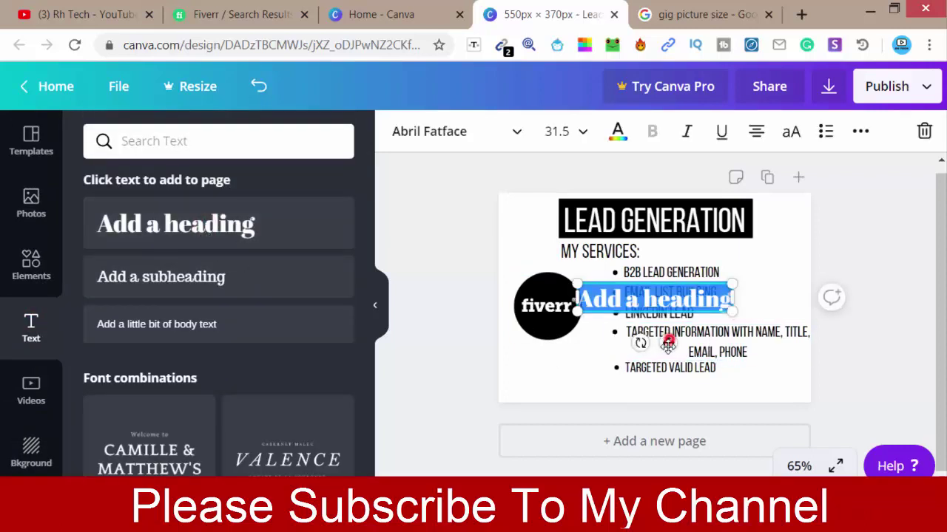
drag(668, 344, 643, 443)
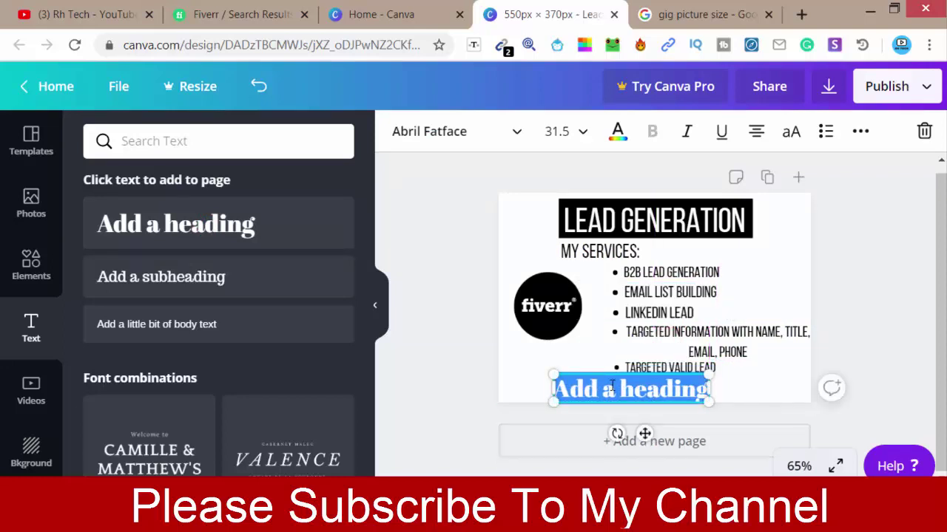
key(BackSpace)
text(E)
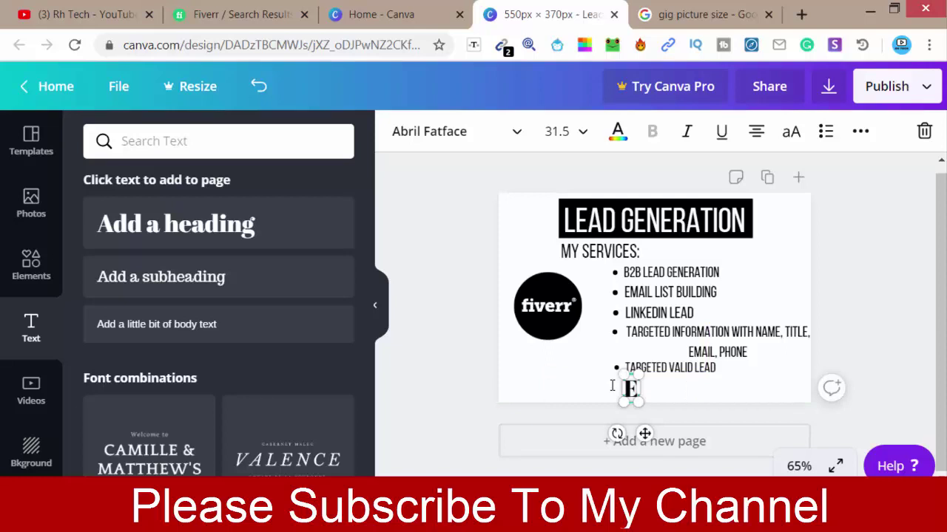
text(x)
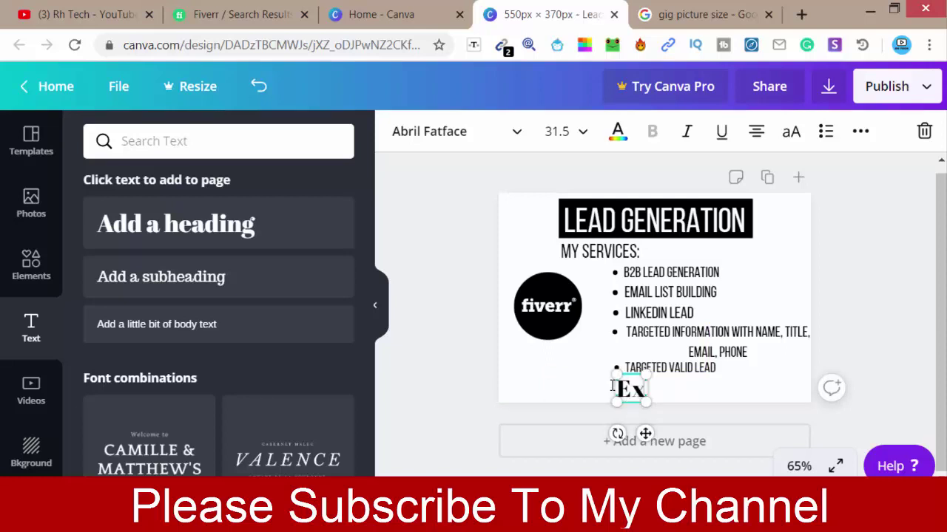
text(clusi)
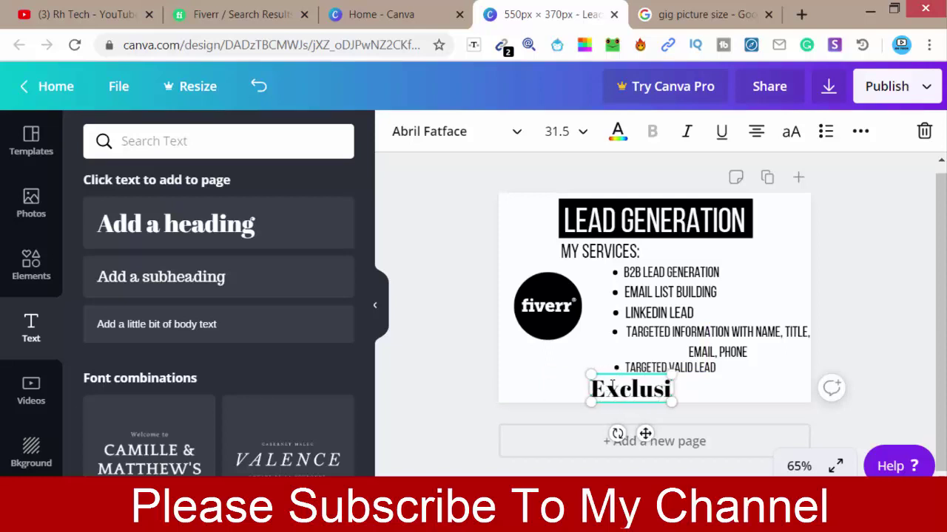
text(vel)
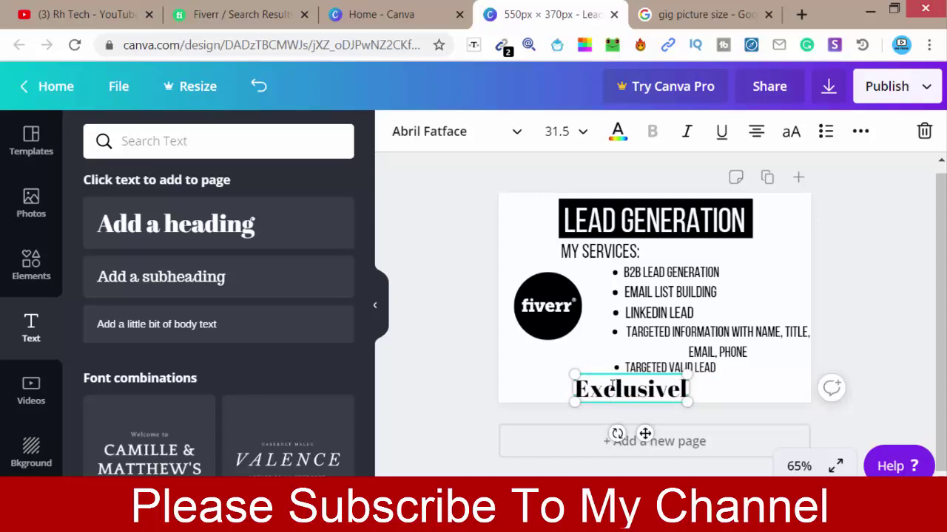
text(y O)
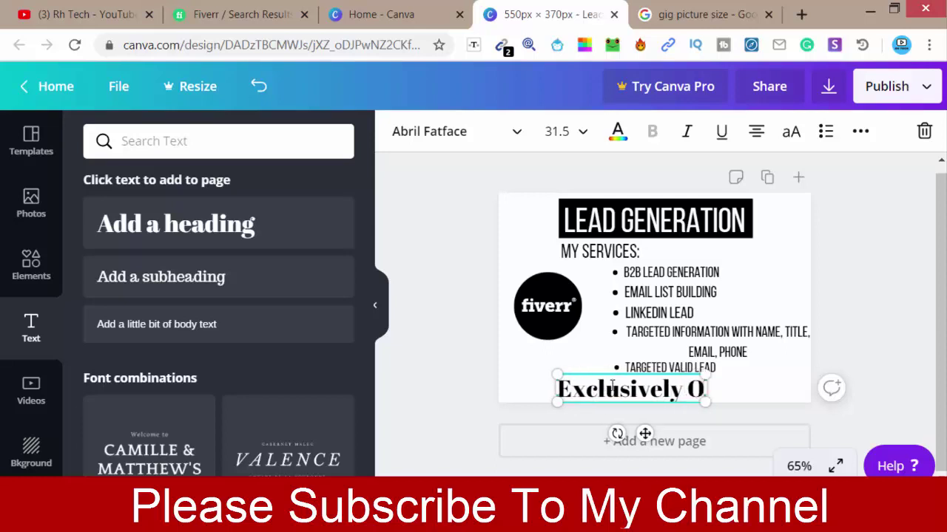
text(n F)
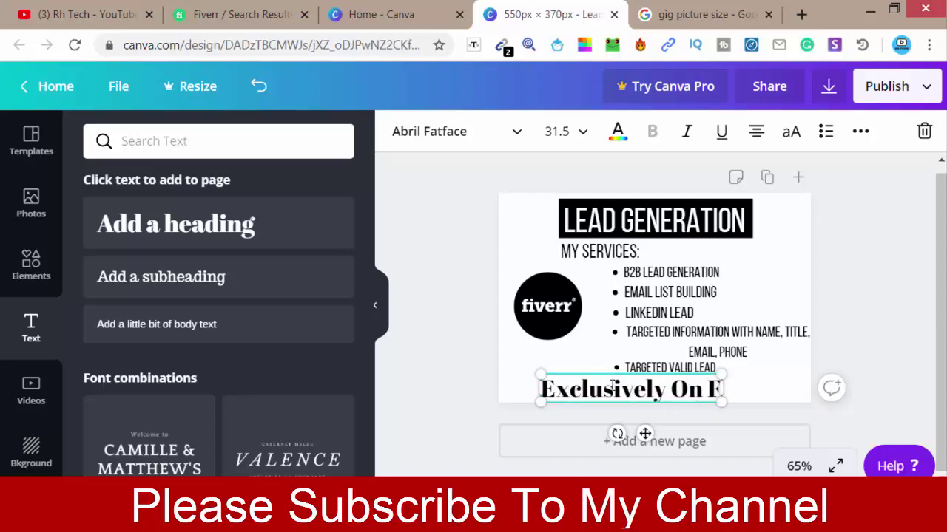
text(ive)
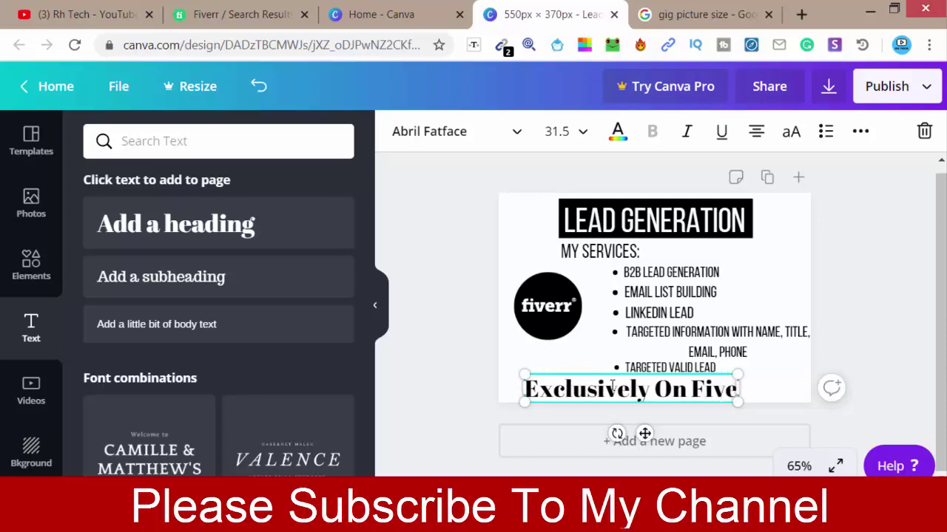
text(rr)
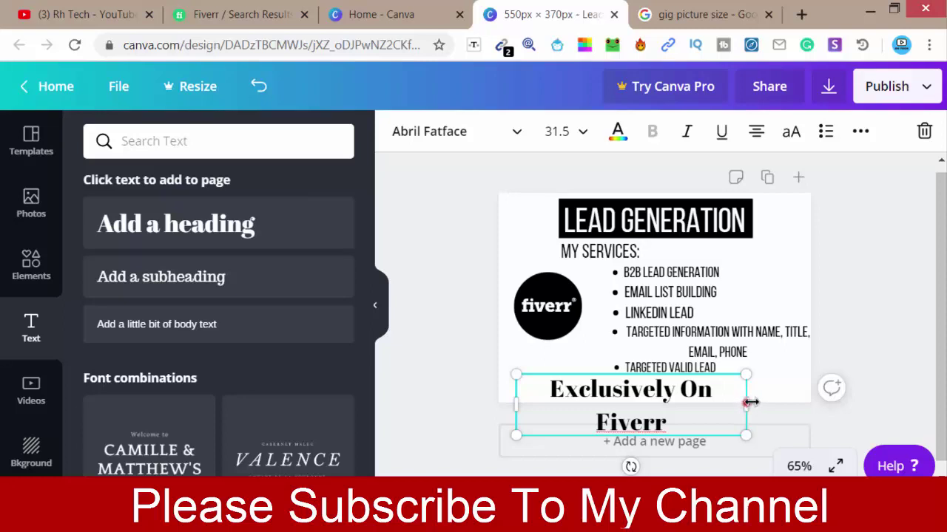
drag(746, 404, 793, 400)
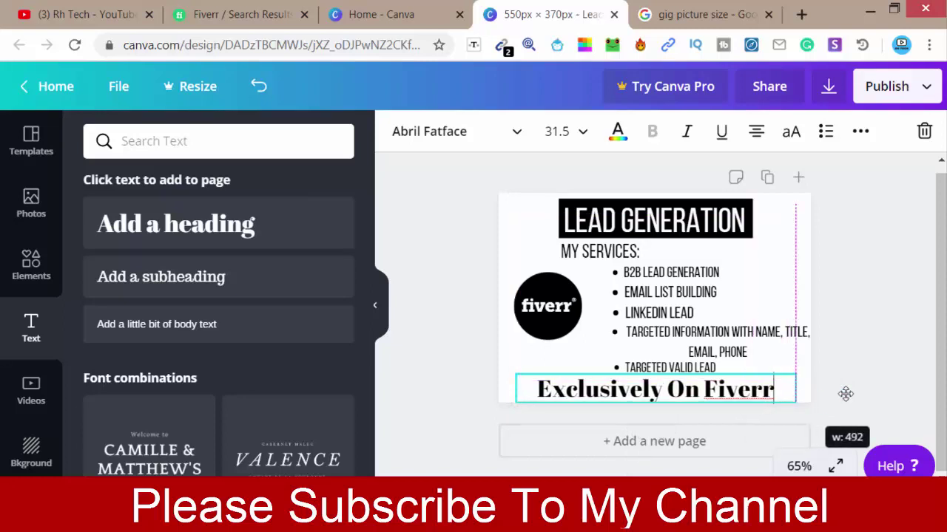
Step: Change the 'Exclusively On Fiverr' caption font to Bebas Neue
click(910, 377)
click(695, 389)
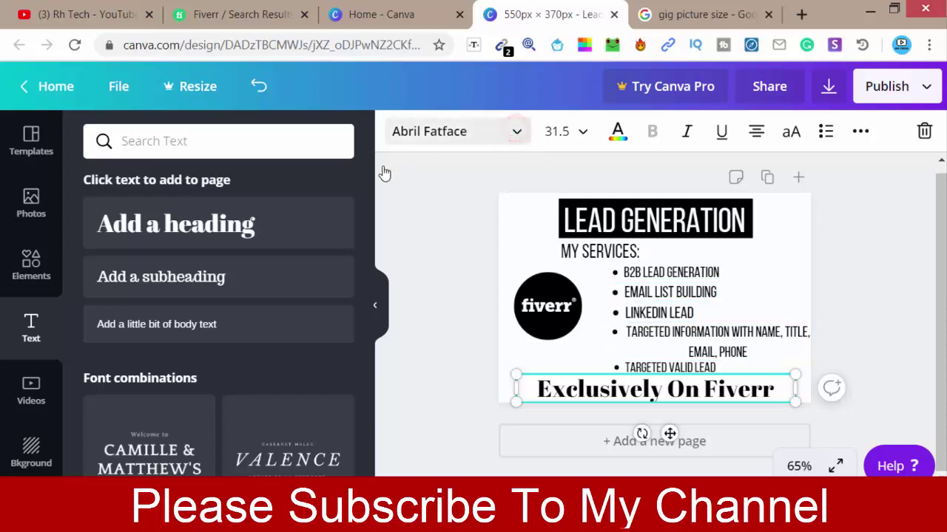
click(517, 132)
click(130, 185)
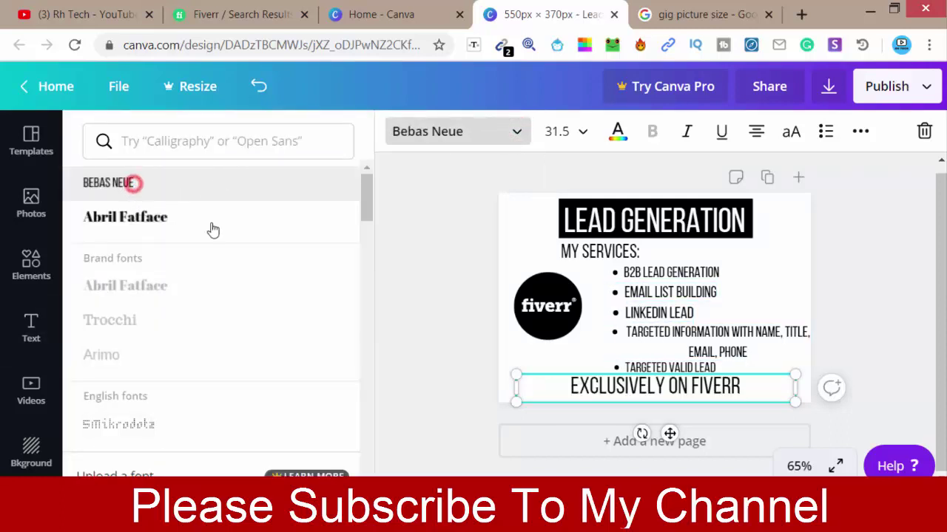
click(409, 339)
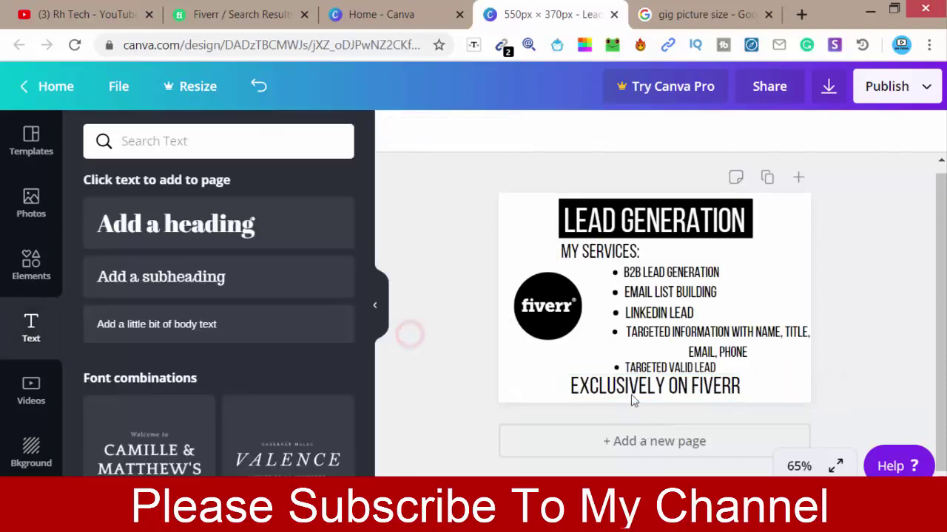
Step: Shrink the footer caption slightly and centre it beneath the services list
drag(634, 388, 628, 395)
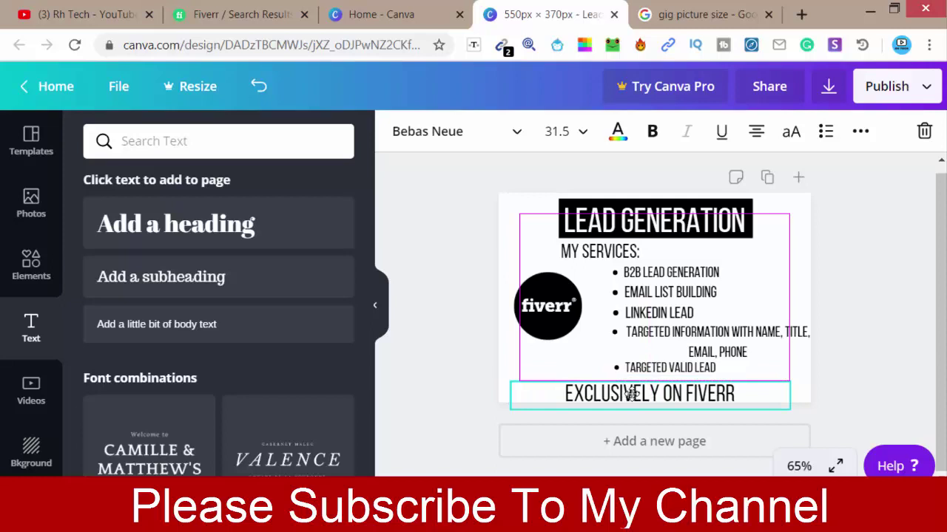
drag(629, 394, 632, 390)
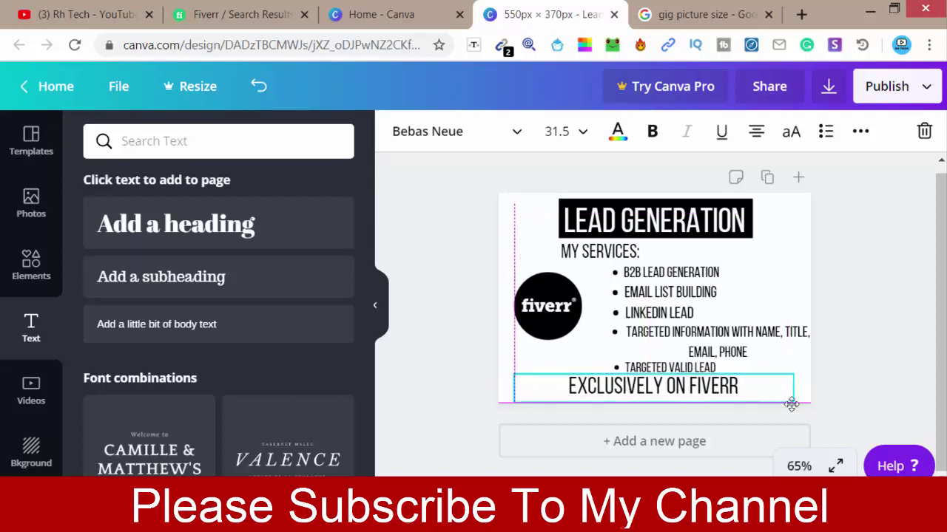
drag(778, 400, 744, 400)
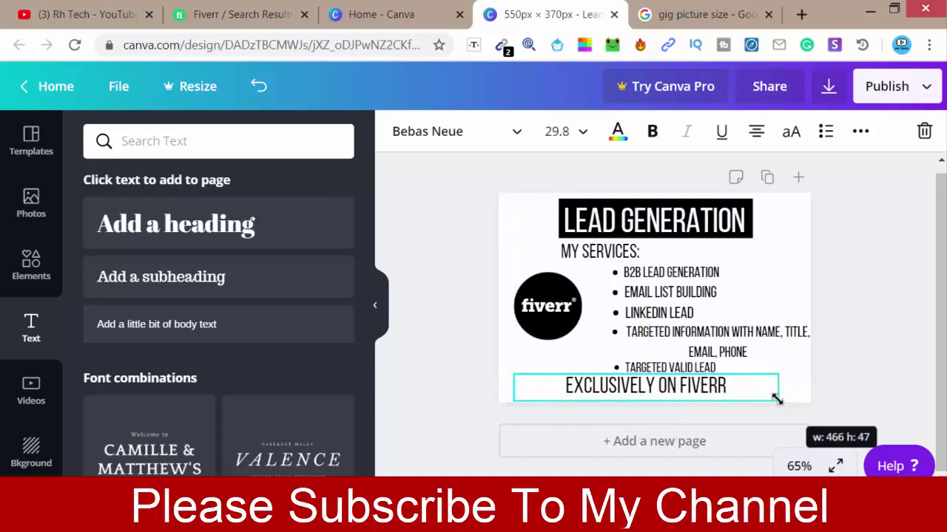
click(456, 319)
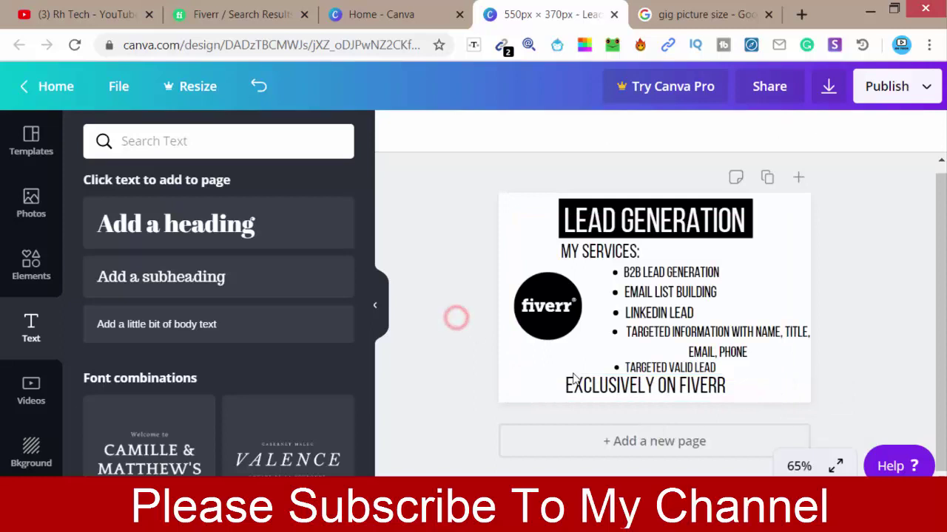
drag(615, 385, 630, 385)
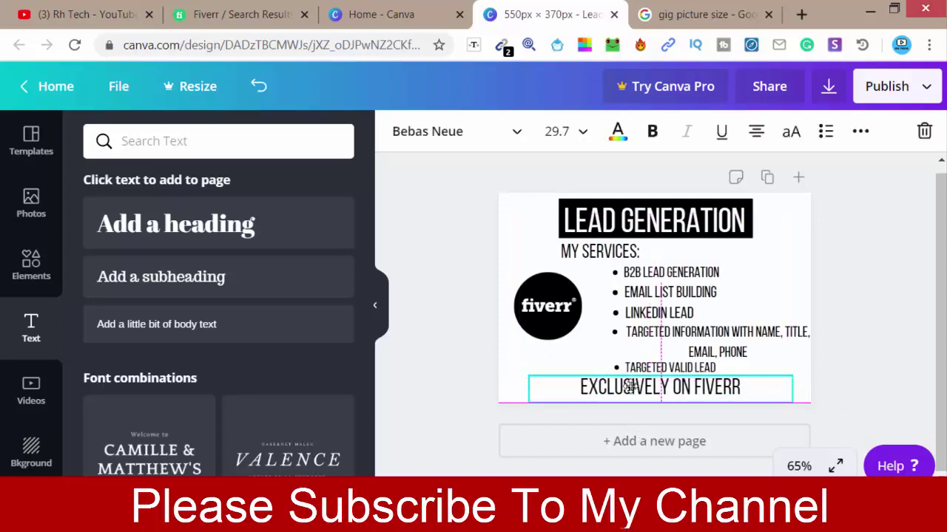
click(451, 337)
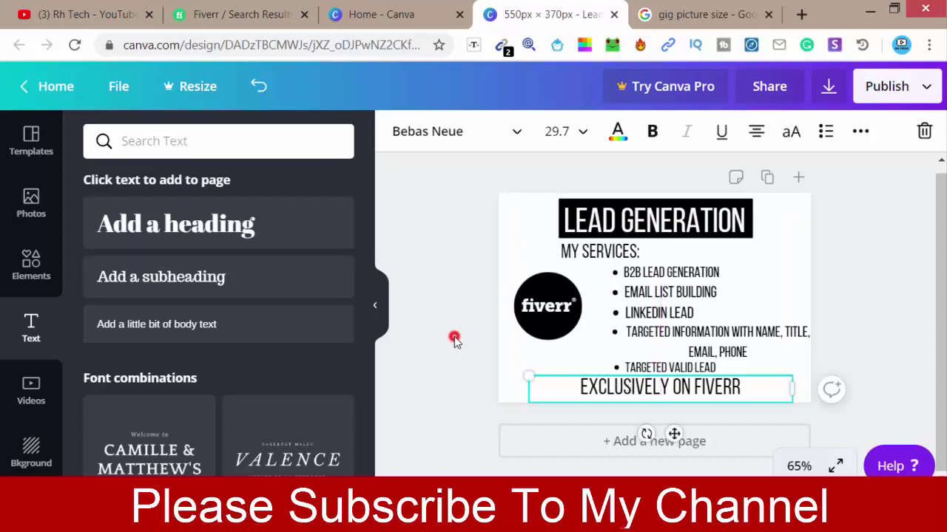
click(666, 387)
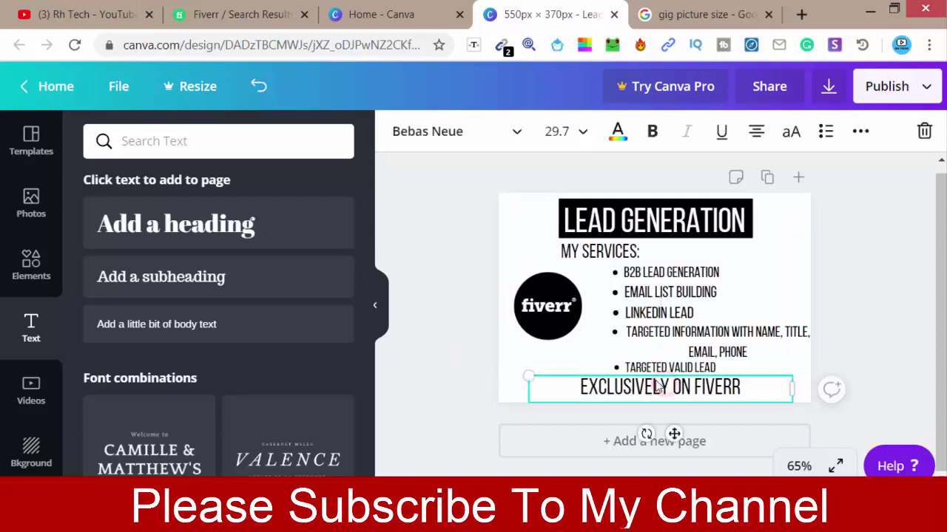
Step: Colour the 'Exclusively On Fiverr' footer deep red (#d80505) after trying other swatches
click(618, 135)
scroll(169, 370, down, 2)
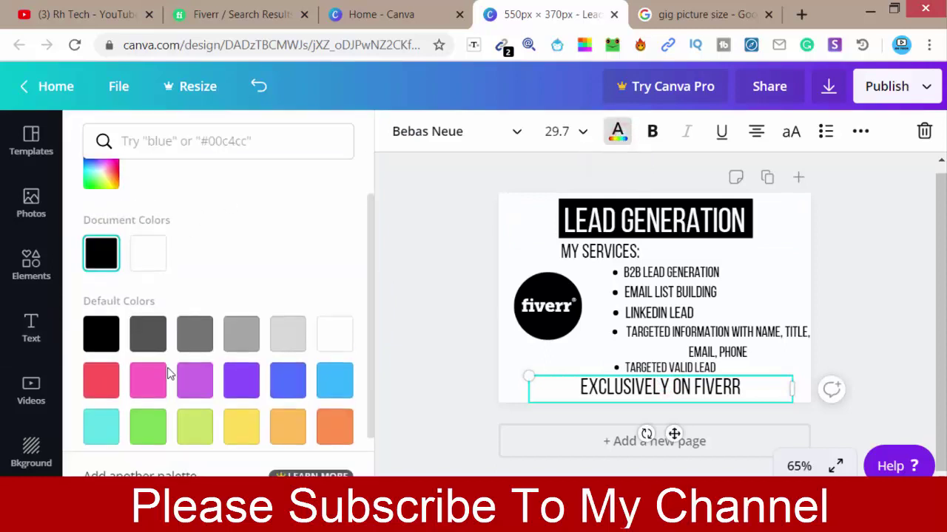
click(107, 375)
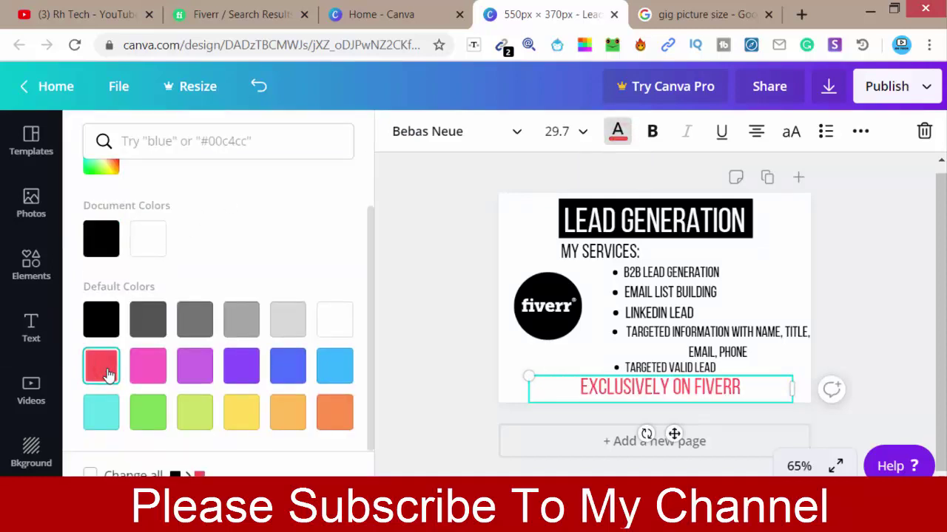
click(245, 419)
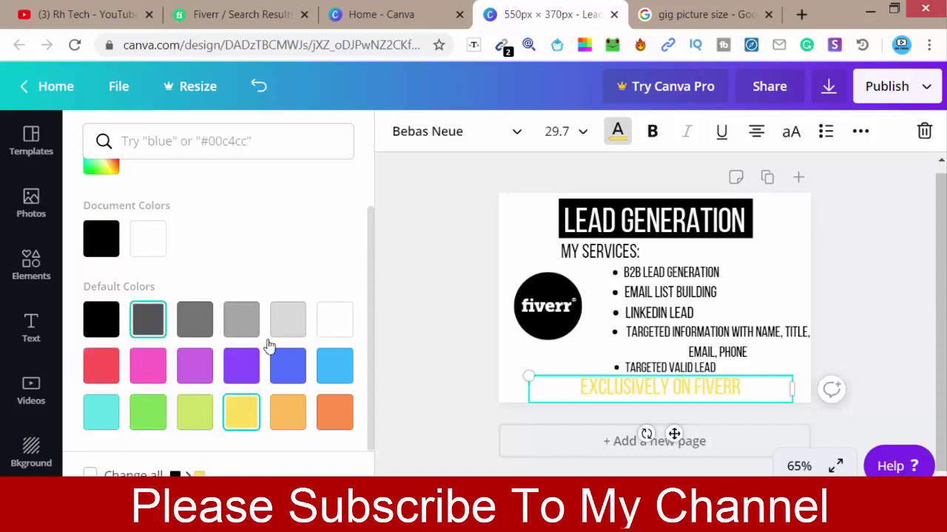
click(296, 364)
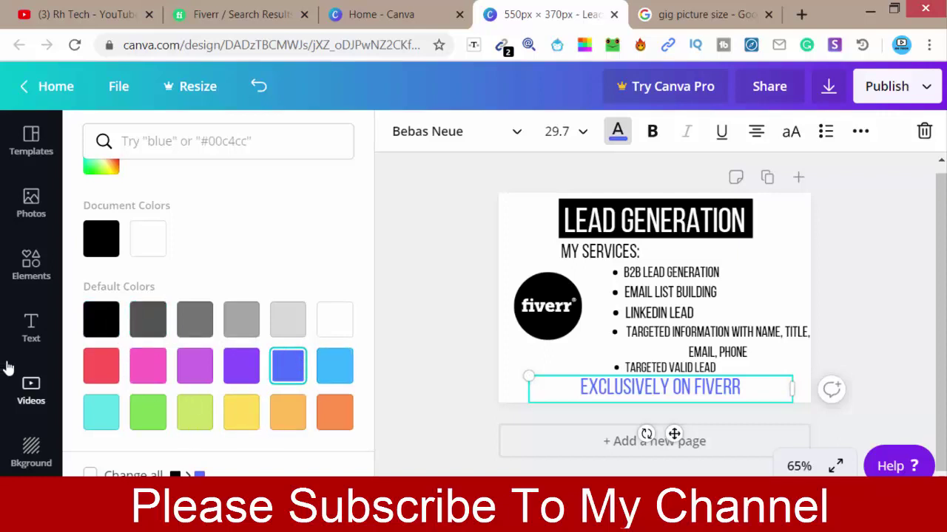
click(101, 365)
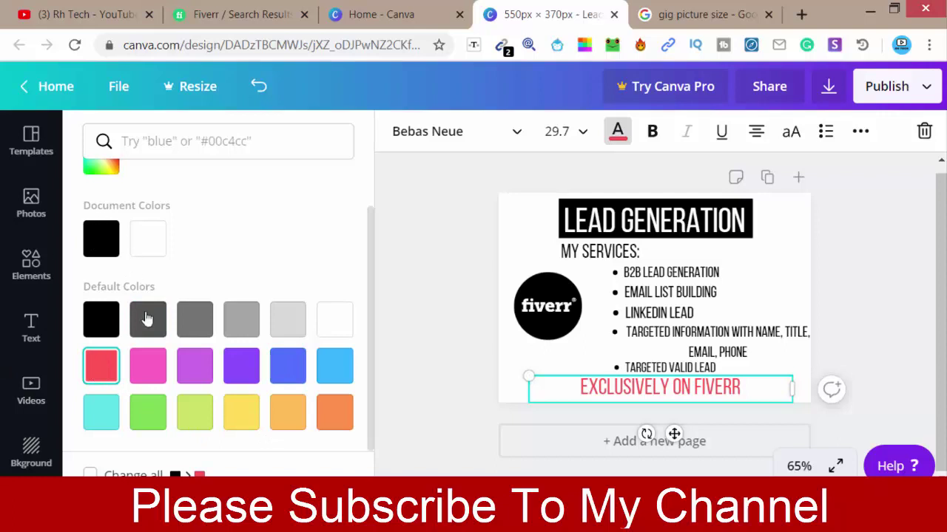
scroll(145, 321, up, 1)
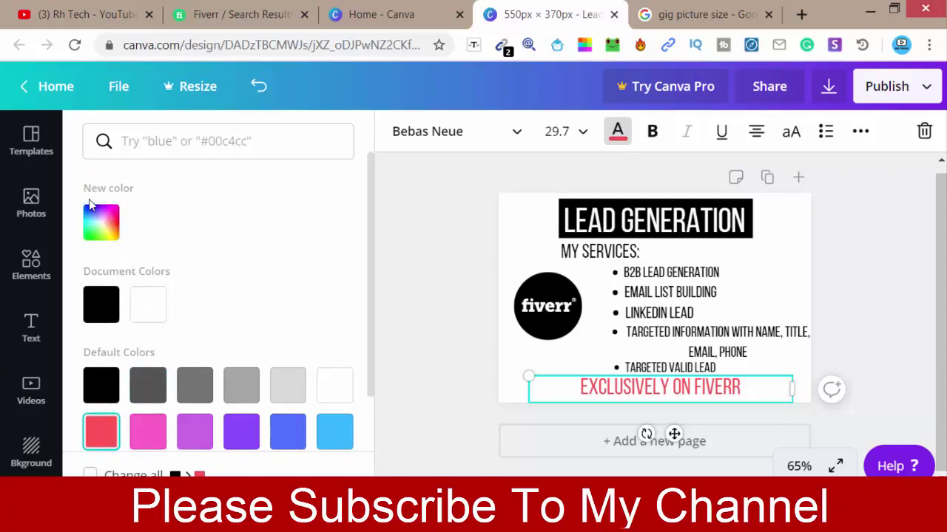
click(103, 223)
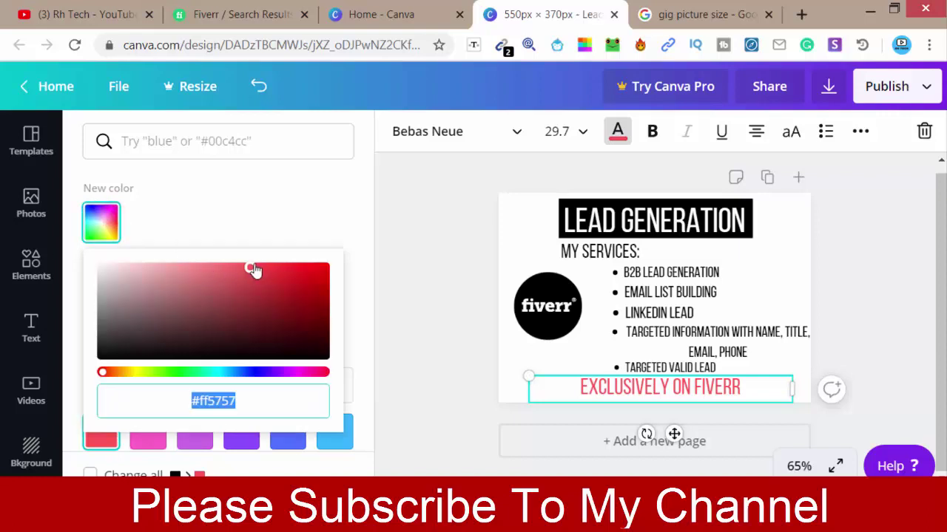
drag(250, 267, 325, 278)
click(731, 283)
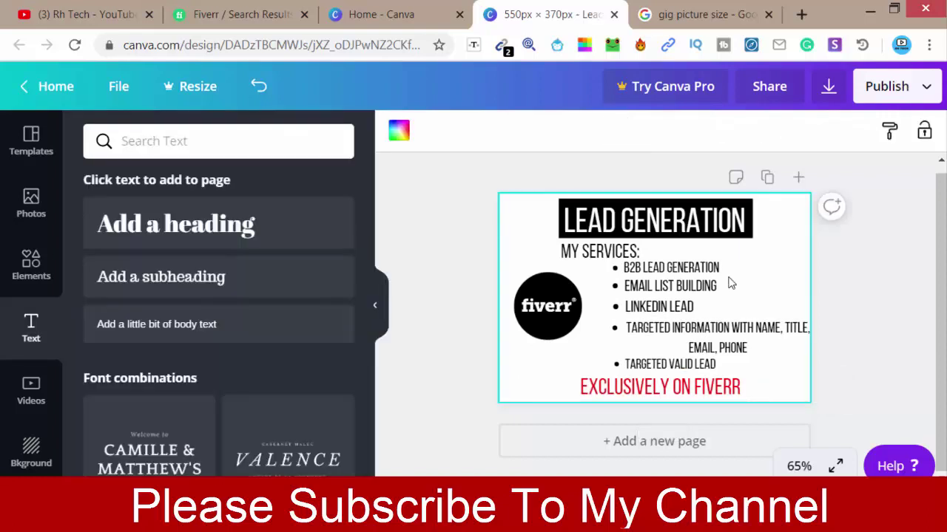
click(398, 133)
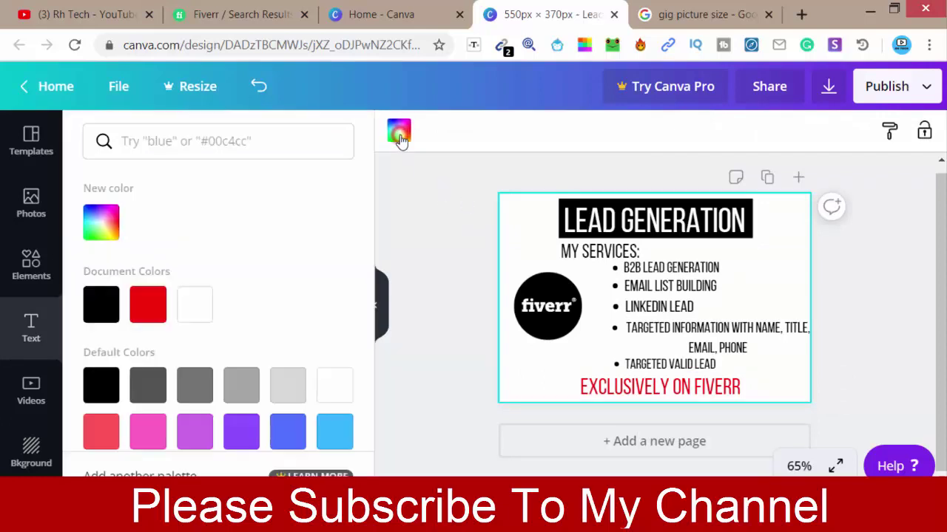
scroll(304, 413, down, 1)
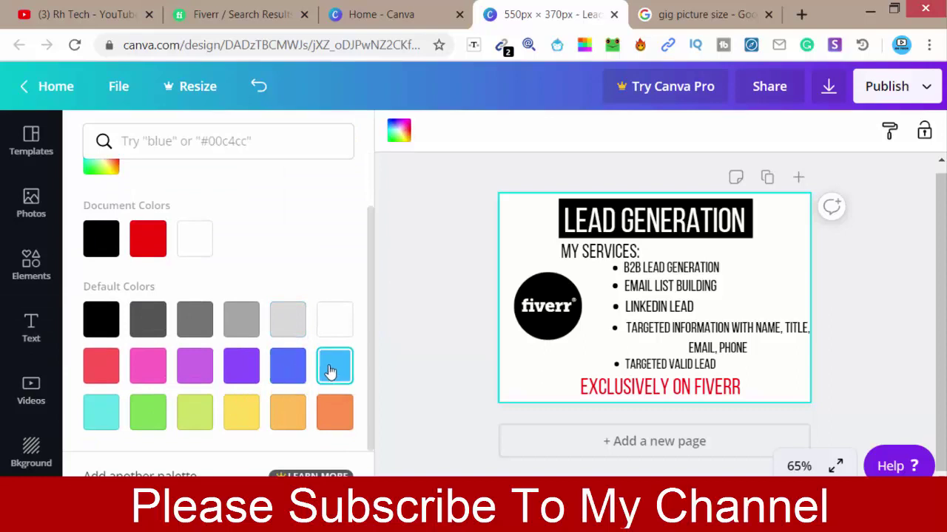
click(297, 368)
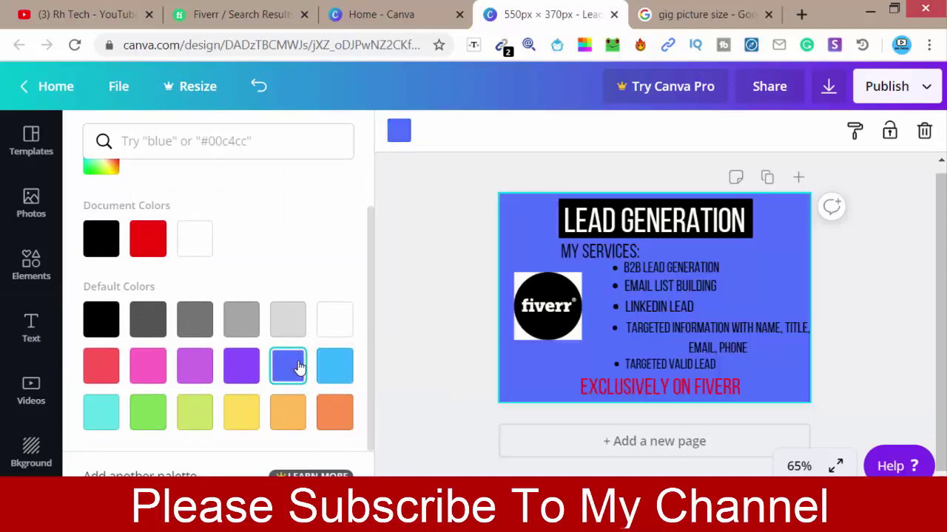
click(348, 366)
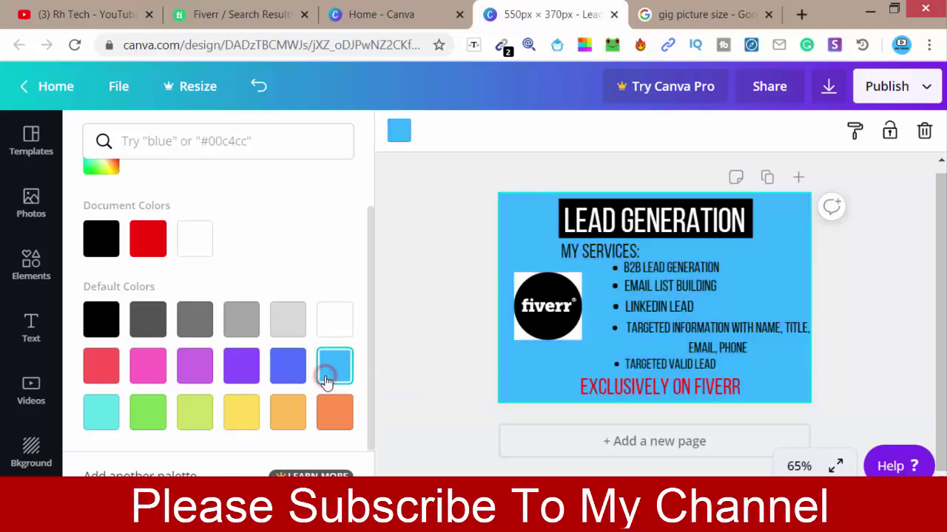
click(147, 414)
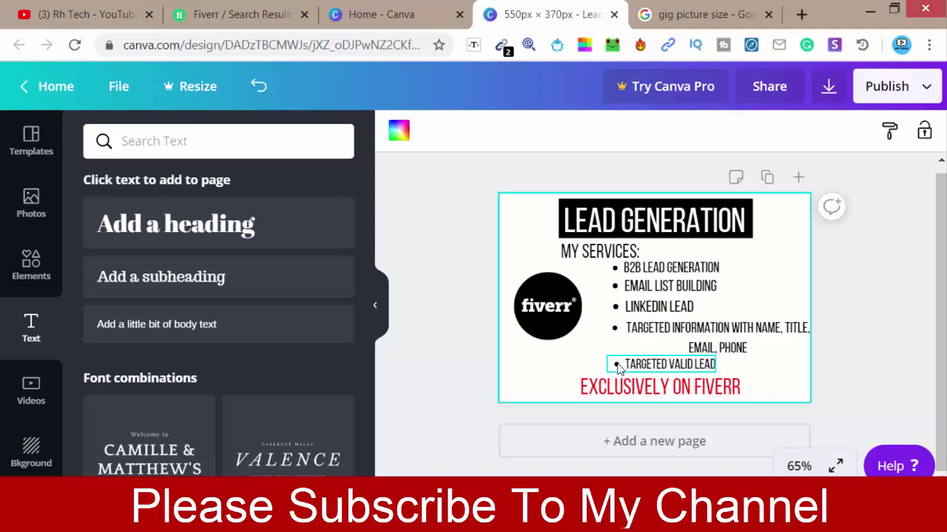
Step: Download the design as a PNG and show the downloaded file in its folder
click(828, 88)
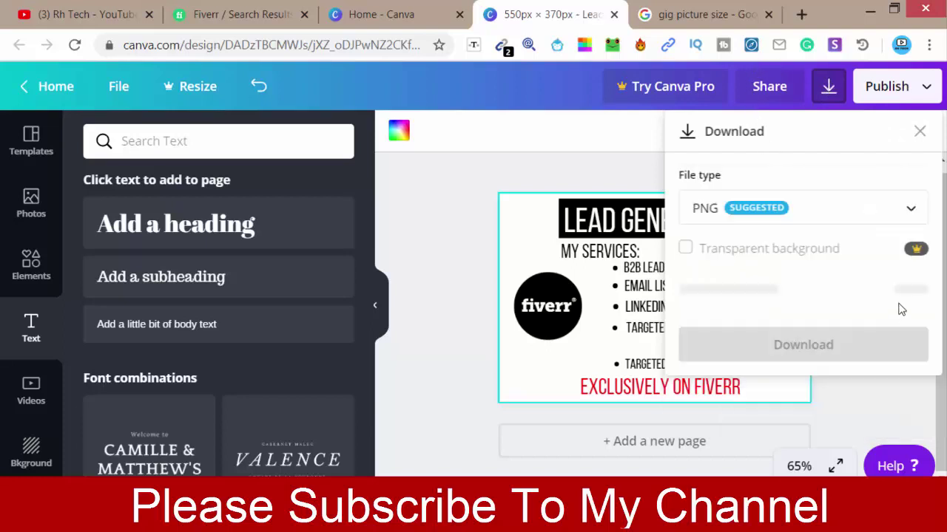
click(801, 306)
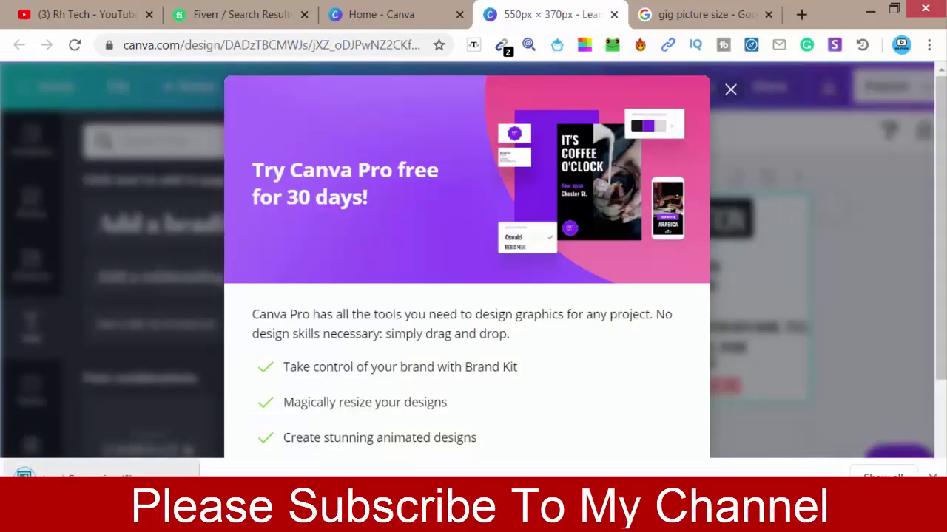
right_click(178, 467)
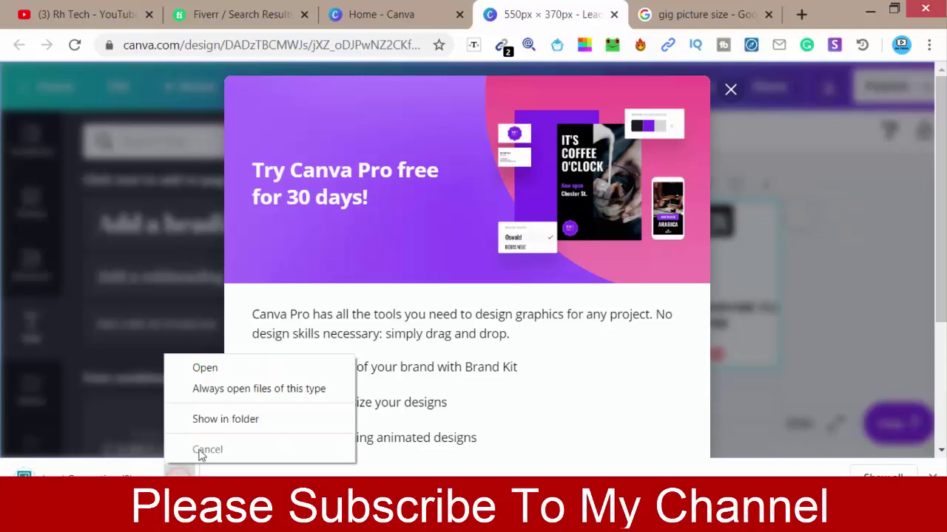
click(213, 419)
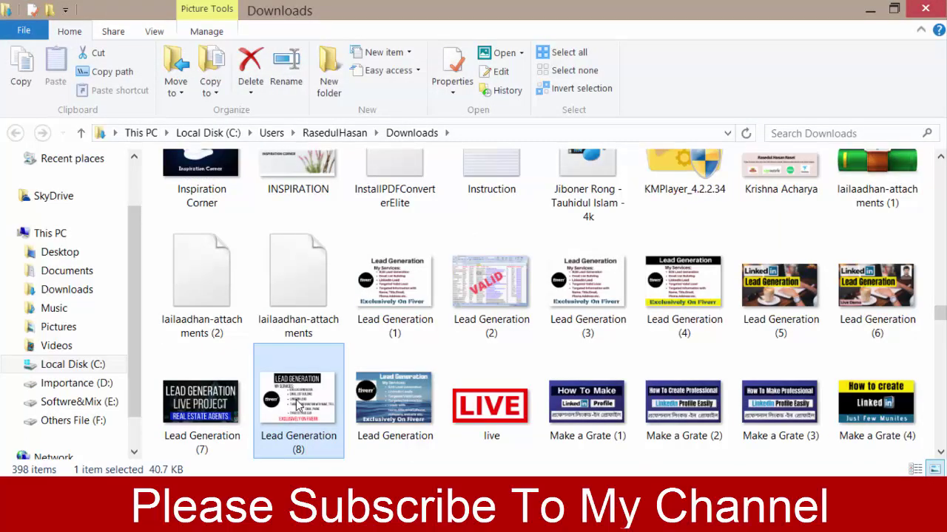
Step: Preview the downloaded 'Lead Generation (8)' image from the Downloads folder
right_click(298, 405)
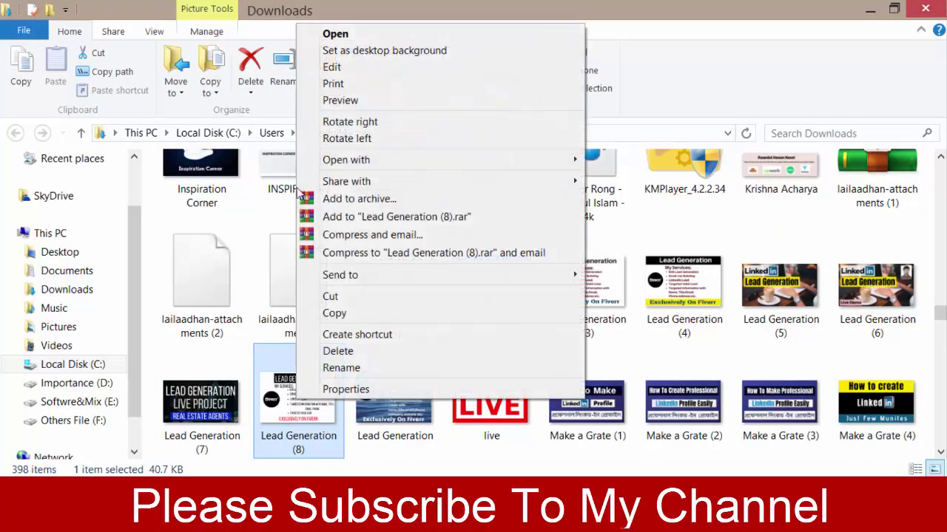
click(341, 100)
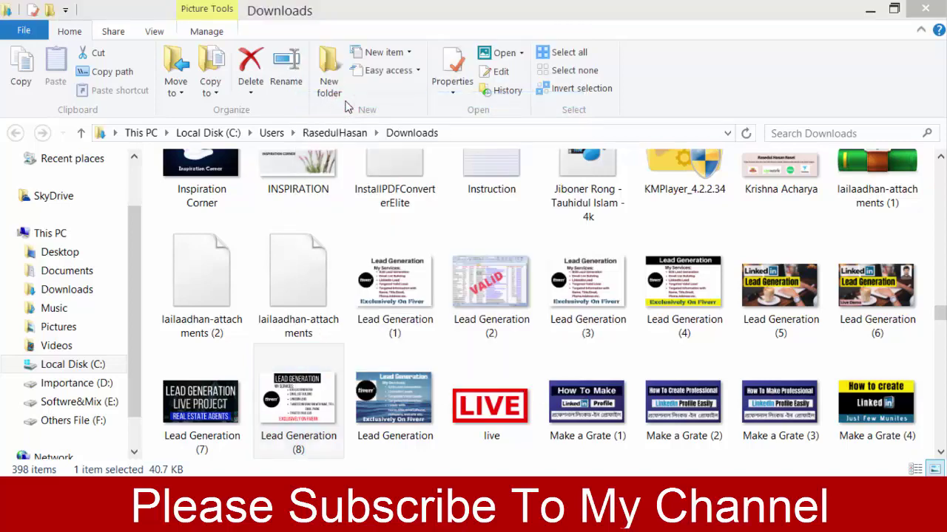